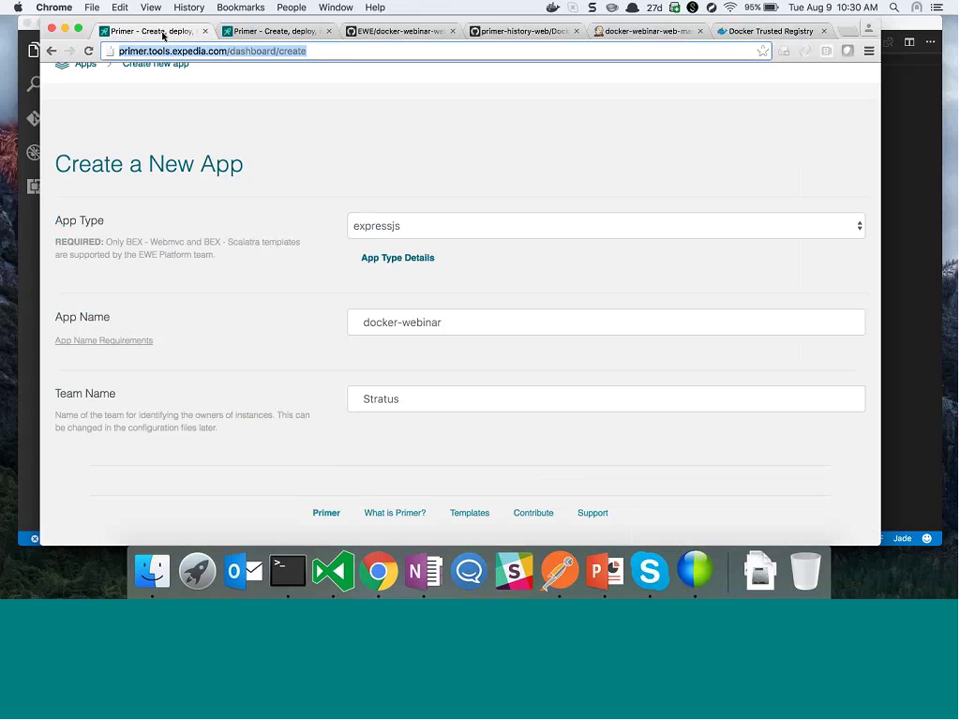
# Review the second Primer tab's Create a New App form, briefly showing the app type descriptions
pyautogui.hotkey('ctrl', 'Tab')
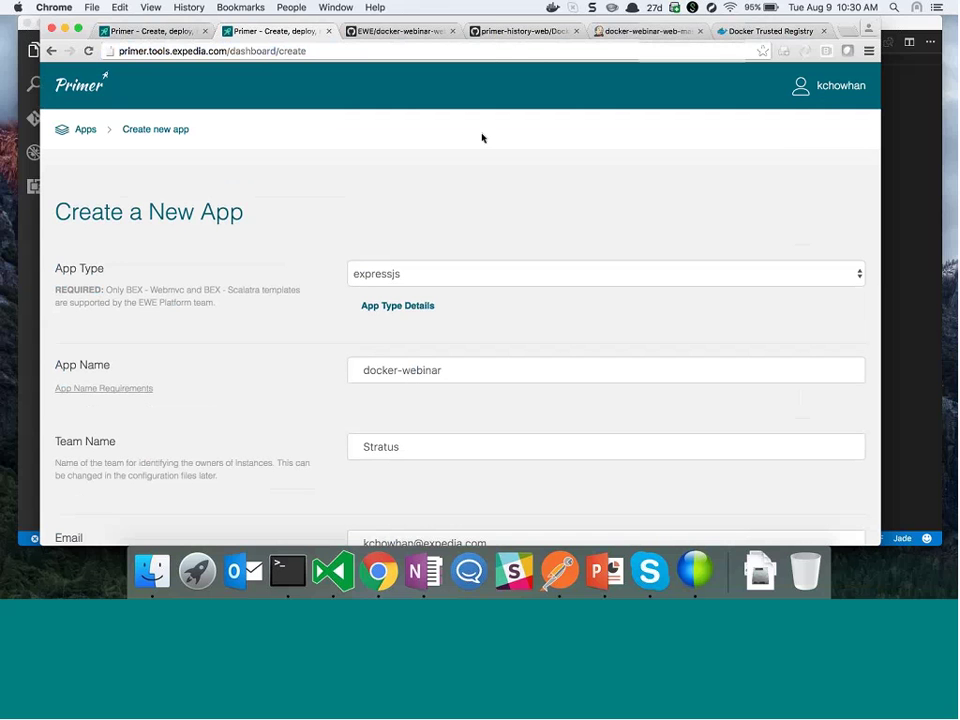
pyautogui.scroll(-1, 776, 131)
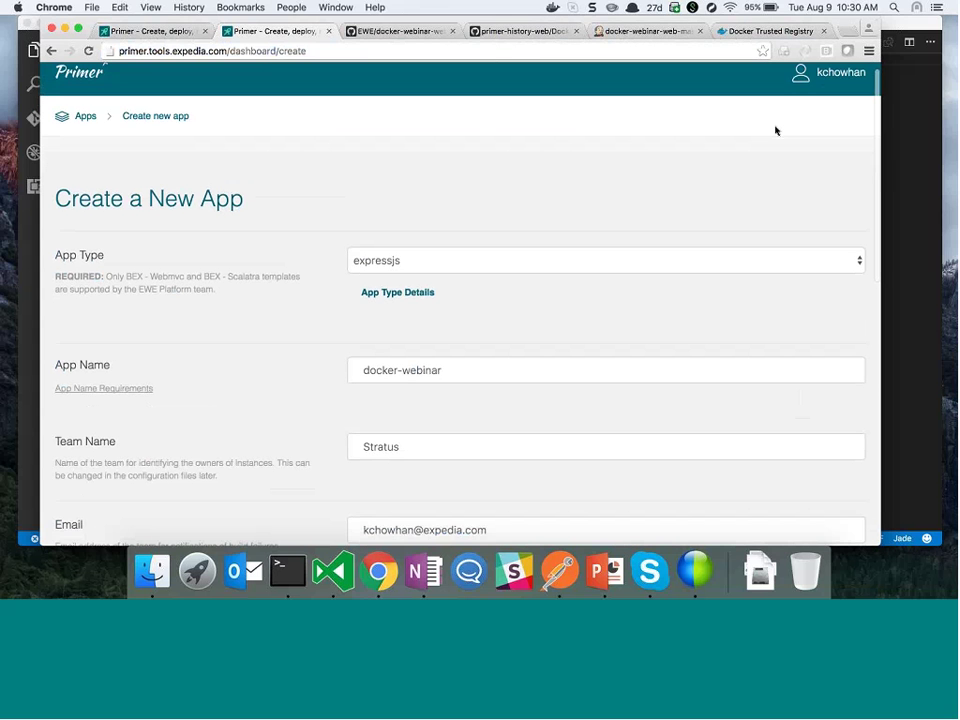
pyautogui.scroll(-3, 776, 131)
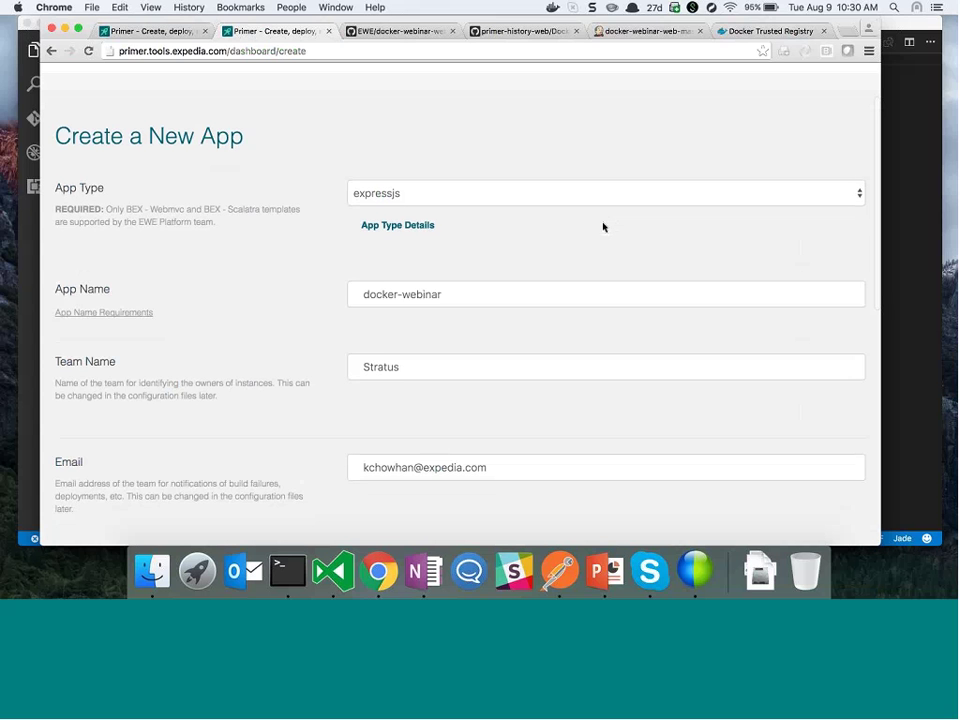
pyautogui.click(424, 229)
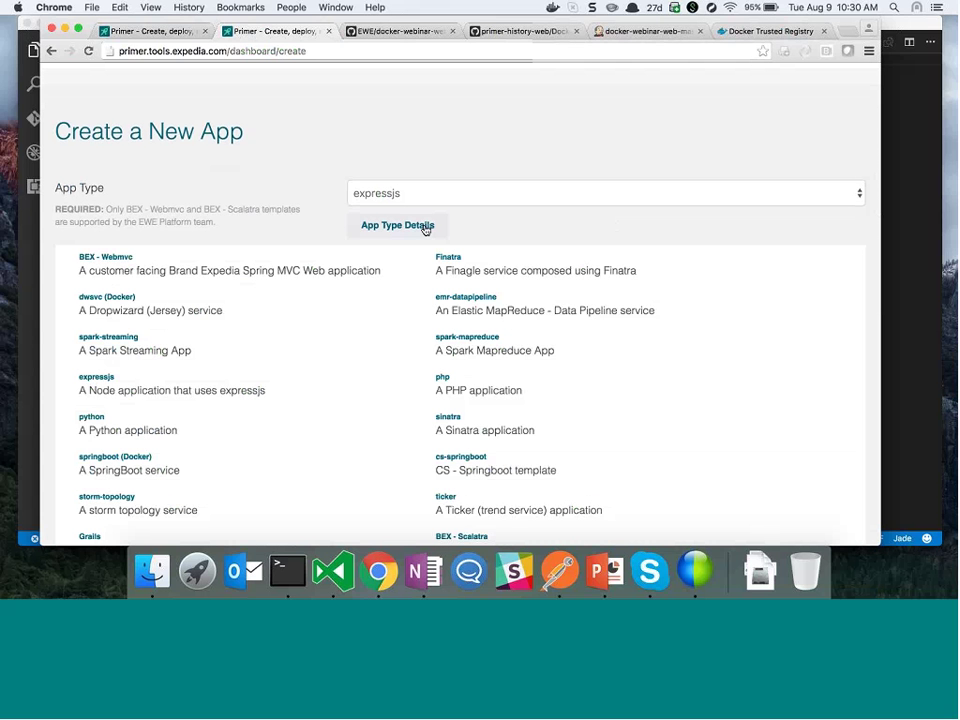
pyautogui.click(424, 227)
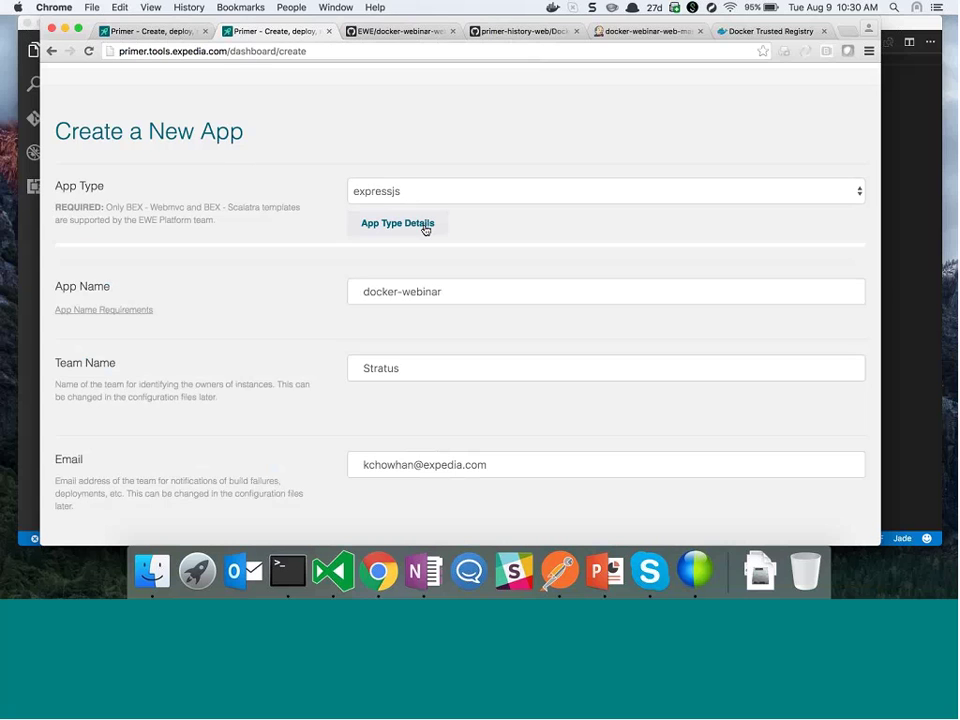
pyautogui.scroll(-1, 425, 228)
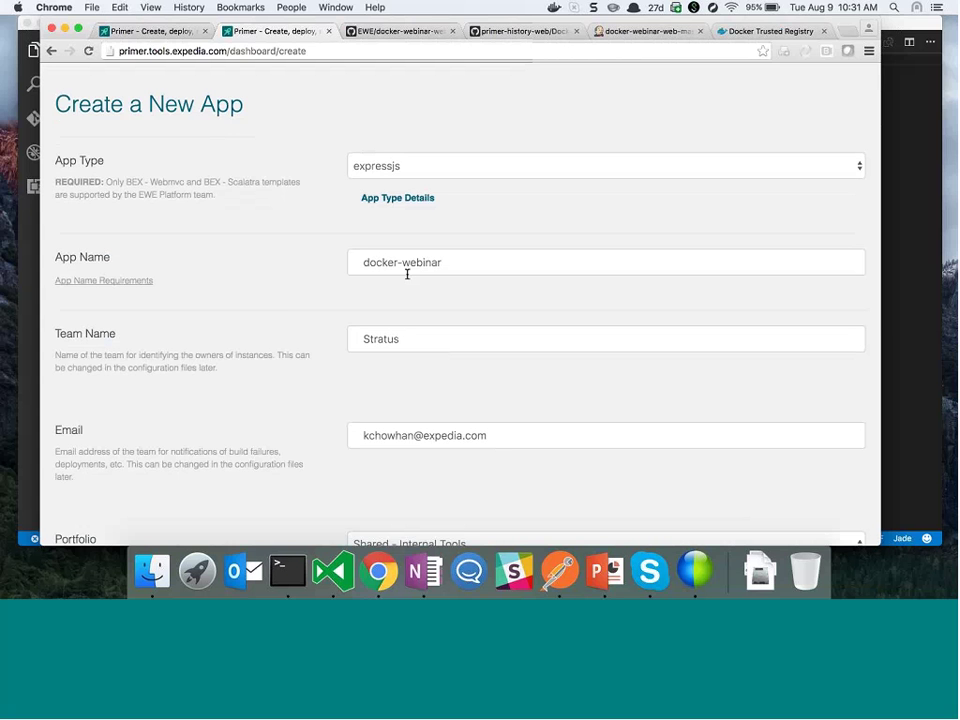
pyautogui.scroll(-6, 407, 274)
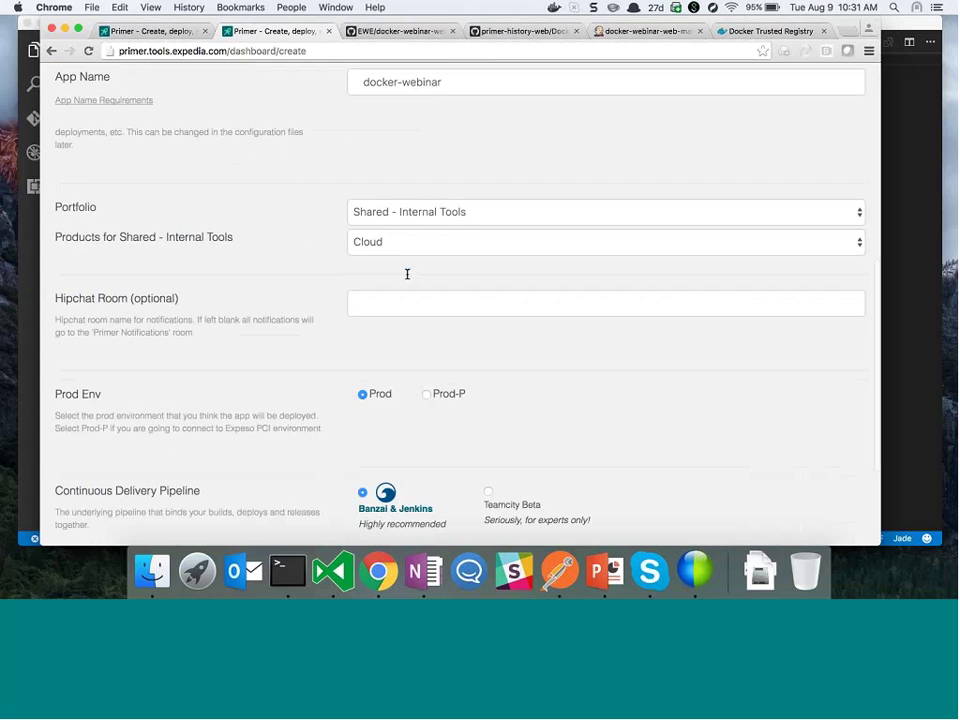
pyautogui.scroll(-4, 407, 274)
pyautogui.scroll(5, 407, 274)
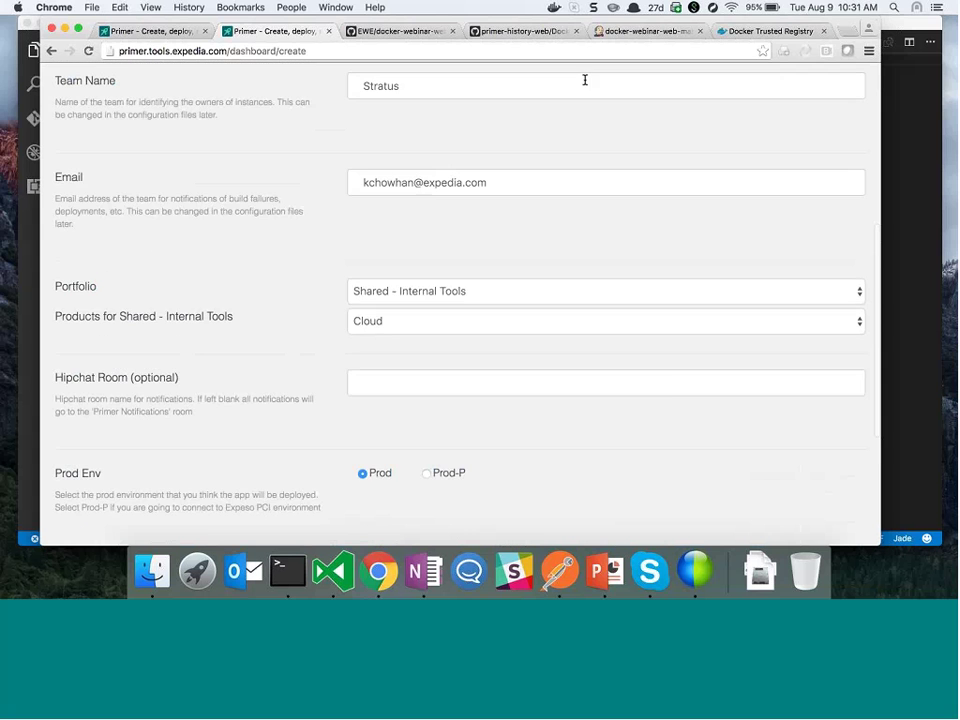
pyautogui.click(375, 32)
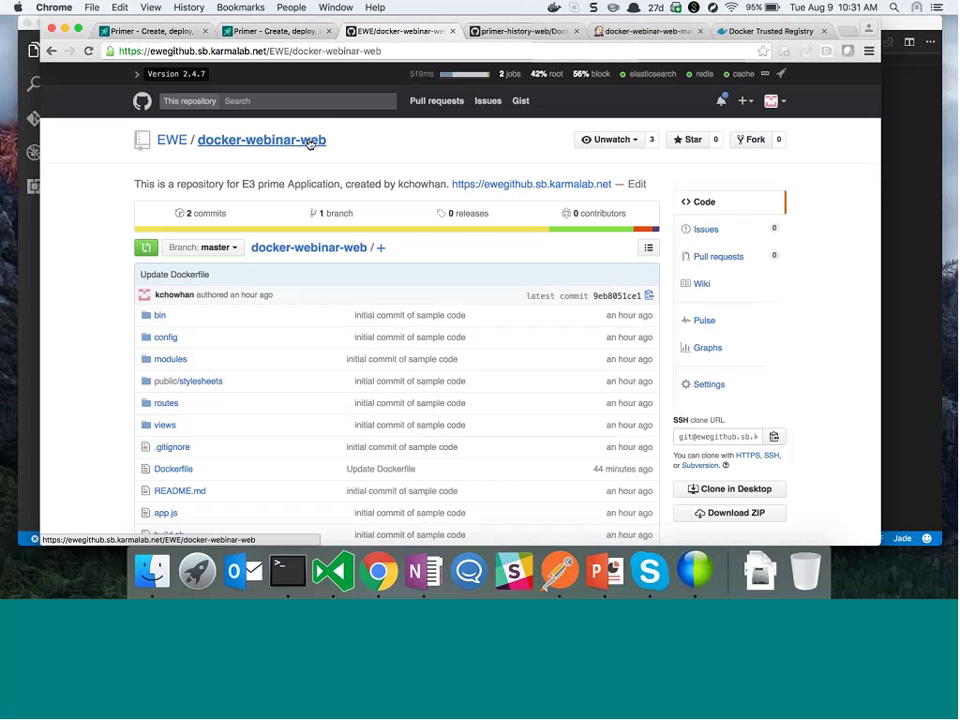
pyautogui.scroll(-4, 242, 322)
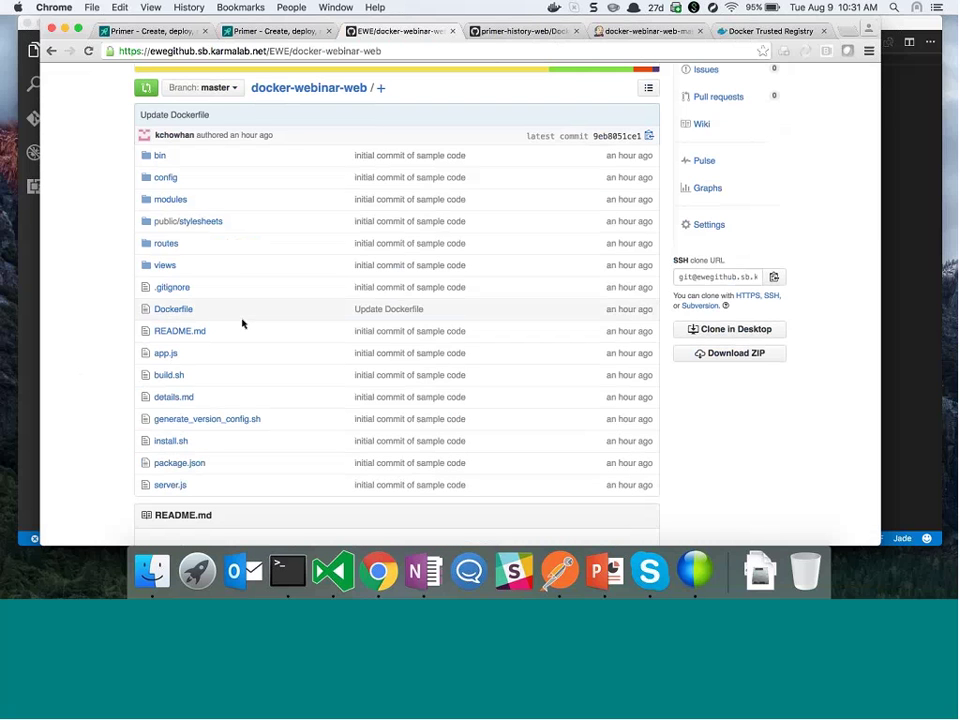
pyautogui.click(172, 311)
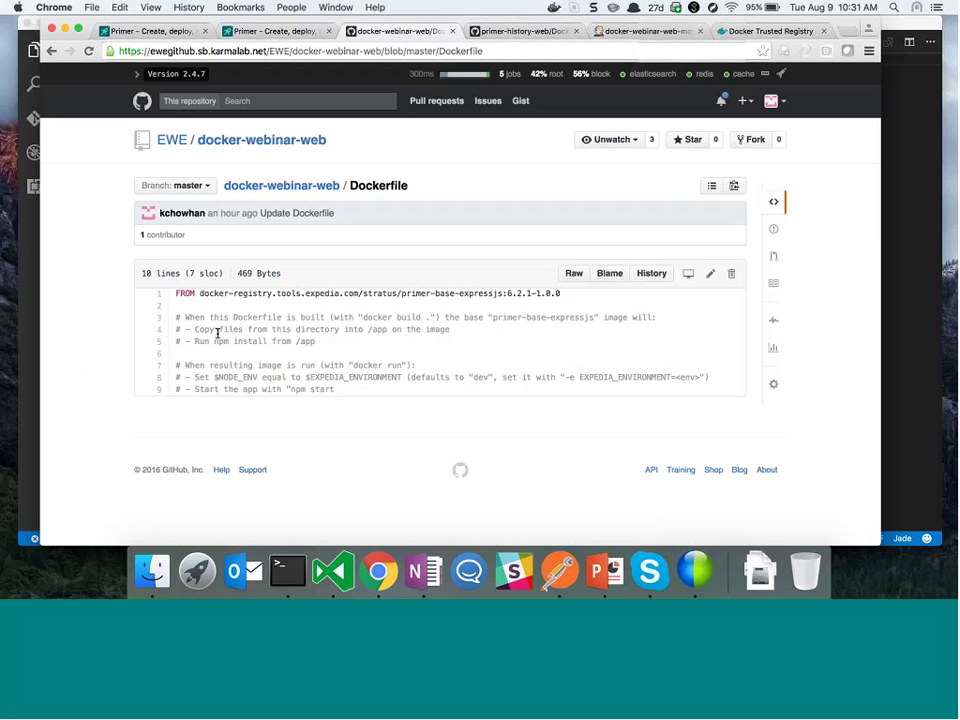
pyautogui.tripleClick(236, 296)
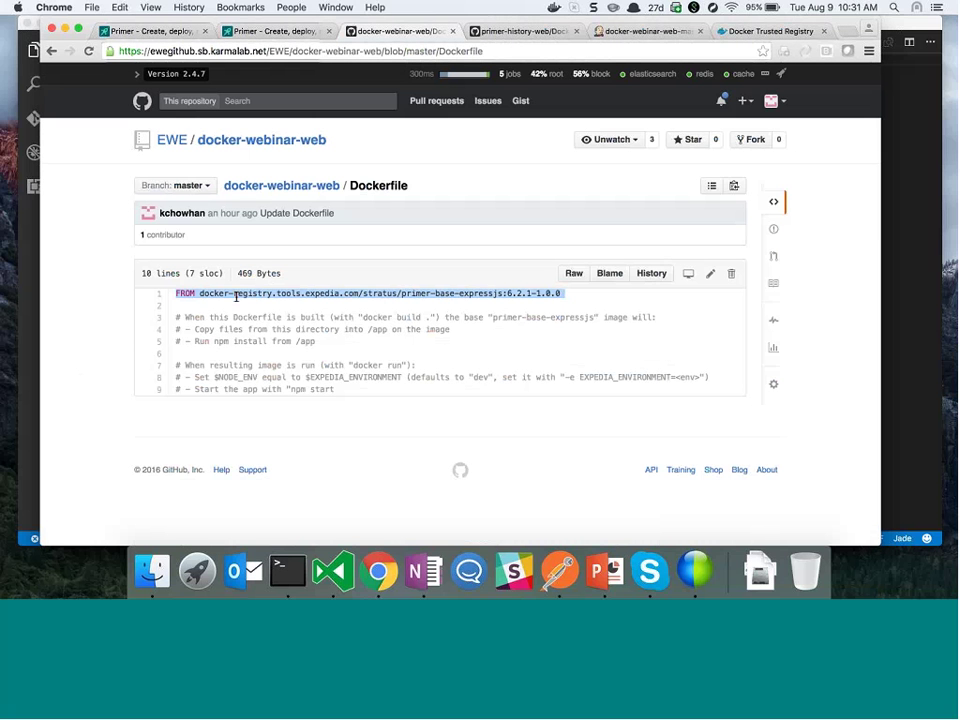
pyautogui.click(396, 291)
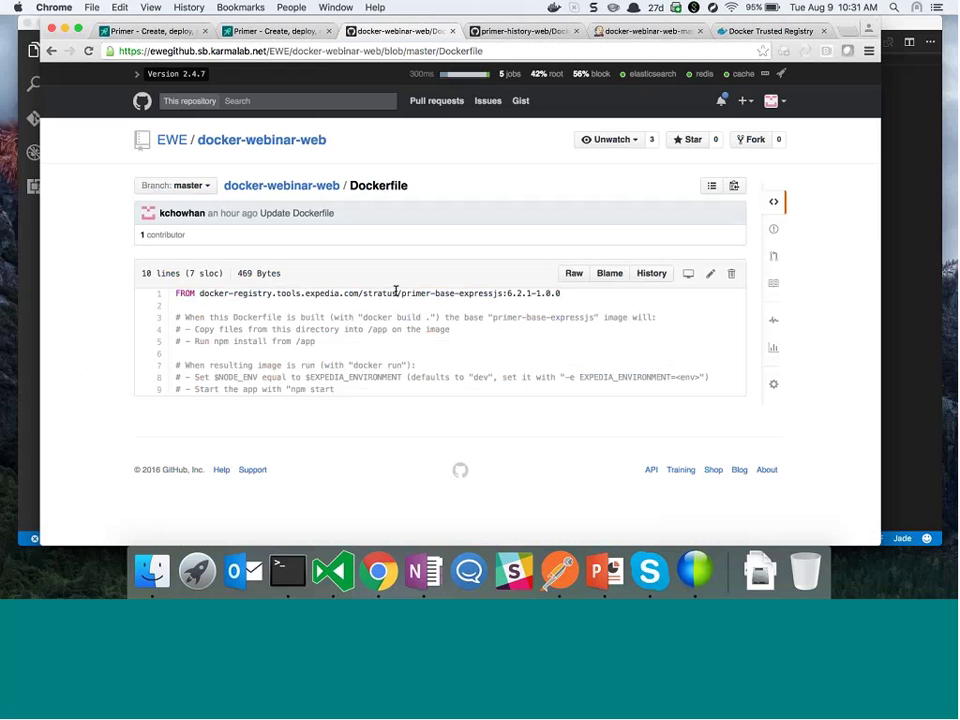
pyautogui.moveTo(401, 292); pyautogui.dragTo(503, 291)
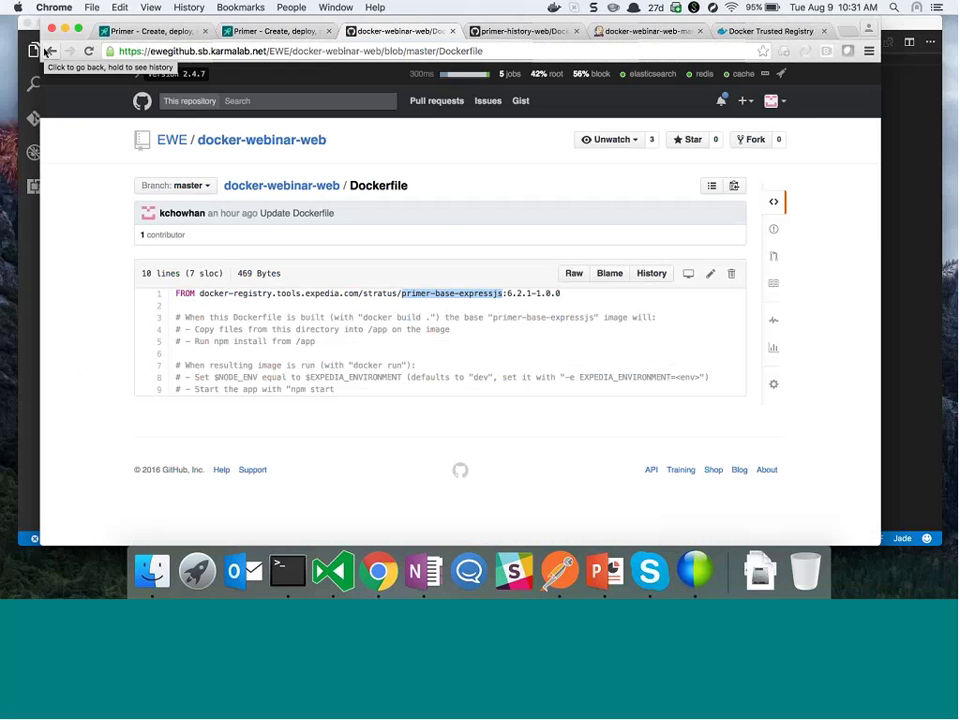
pyautogui.click(45, 51)
pyautogui.scroll(-5, 195, 272)
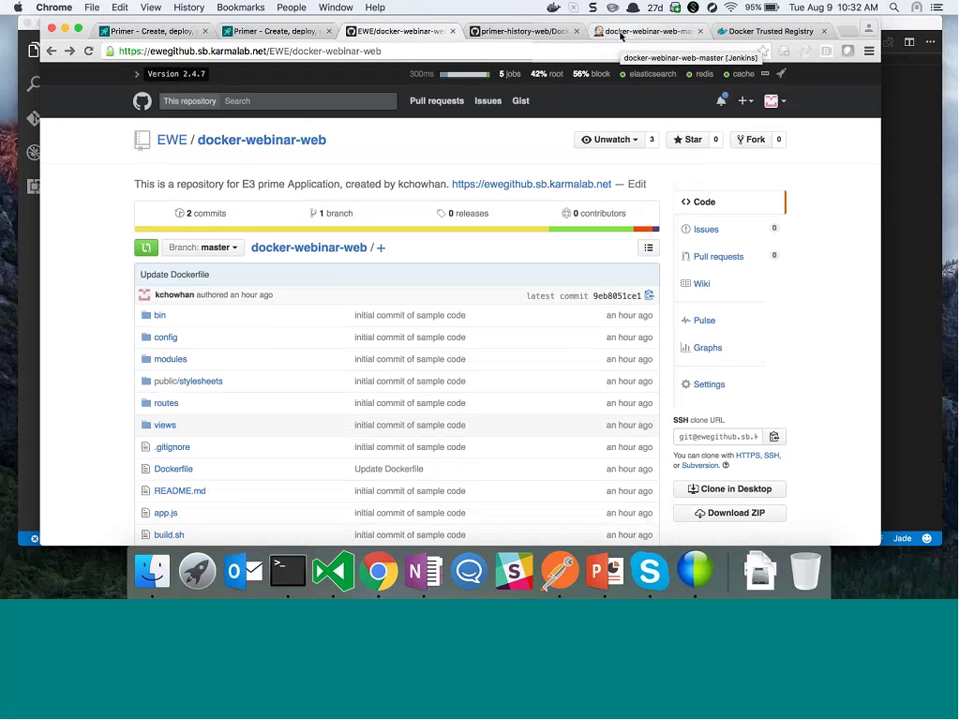
# Check the docker-webinar-web-all Jenkins job, then return to docker-webinar-web-master
pyautogui.click(620, 33)
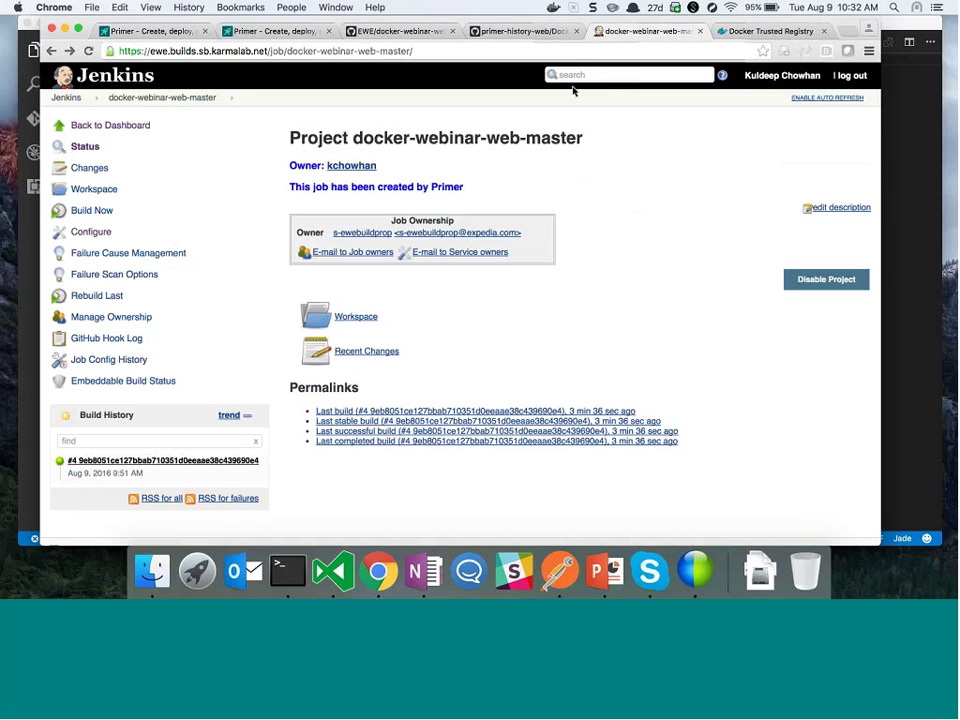
pyautogui.click(405, 51)
pyautogui.doubleClick(405, 51)
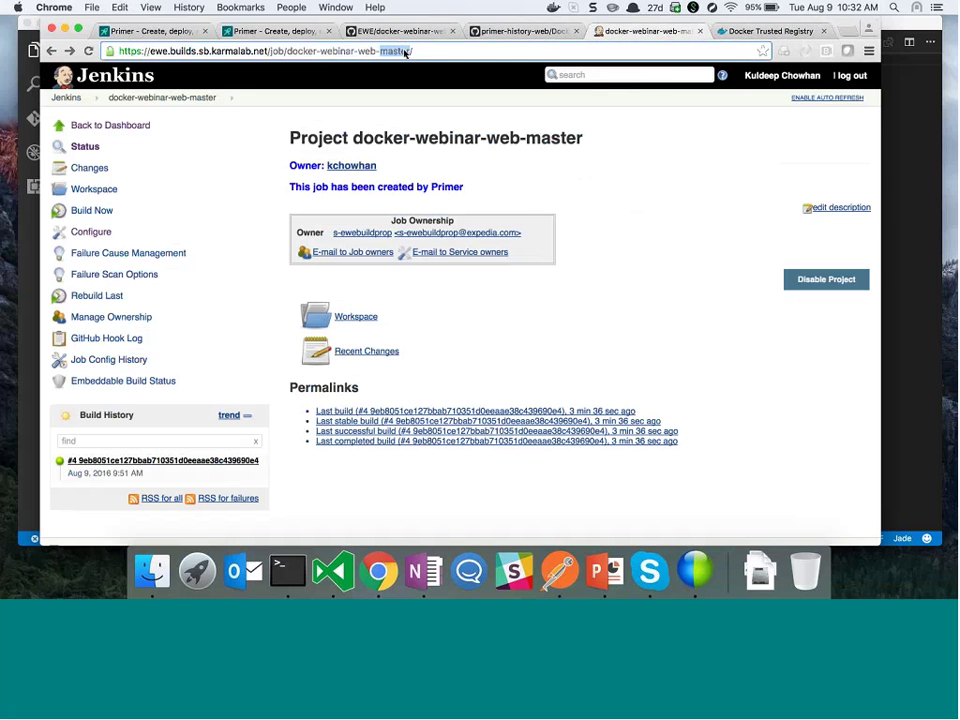
pyautogui.write('all')
pyautogui.press('Return')
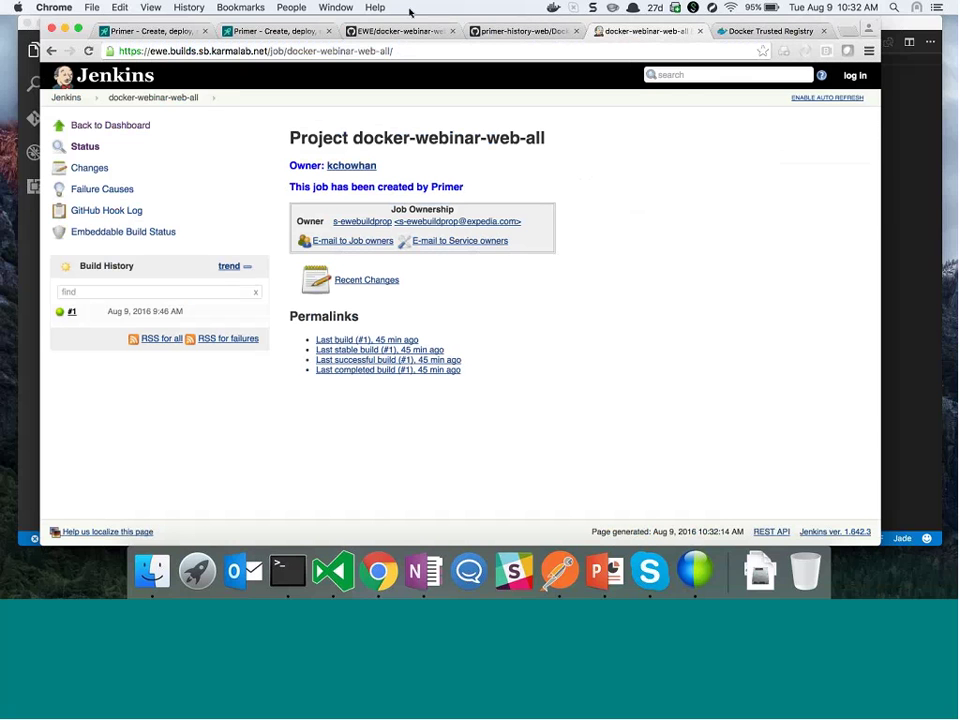
pyautogui.doubleClick(383, 51)
pyautogui.write('ma')
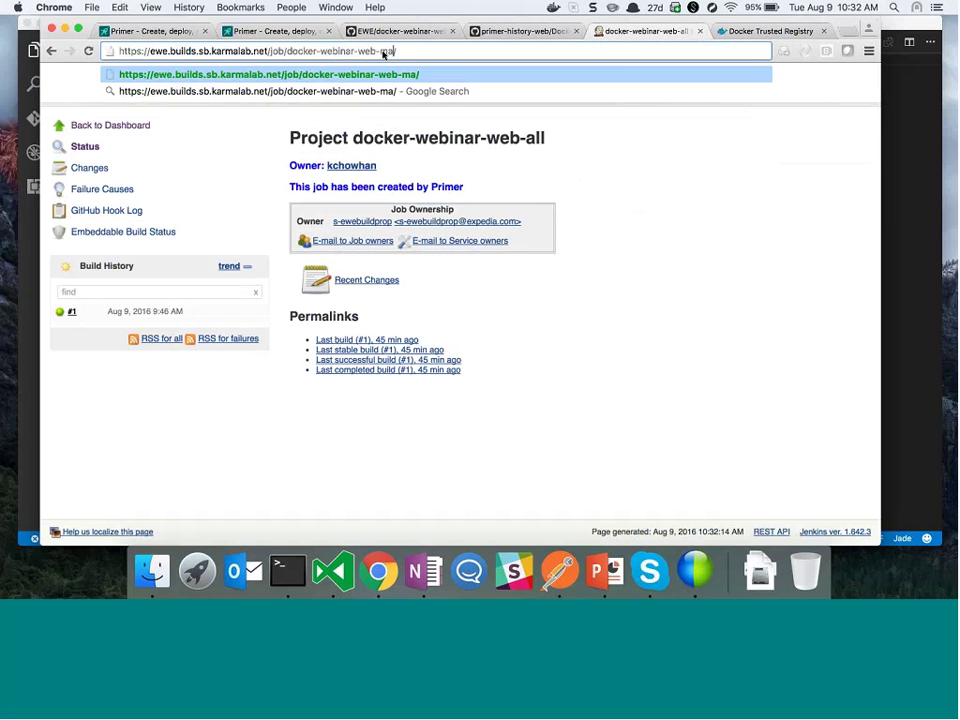
pyautogui.write('ster')
pyautogui.press('Return')
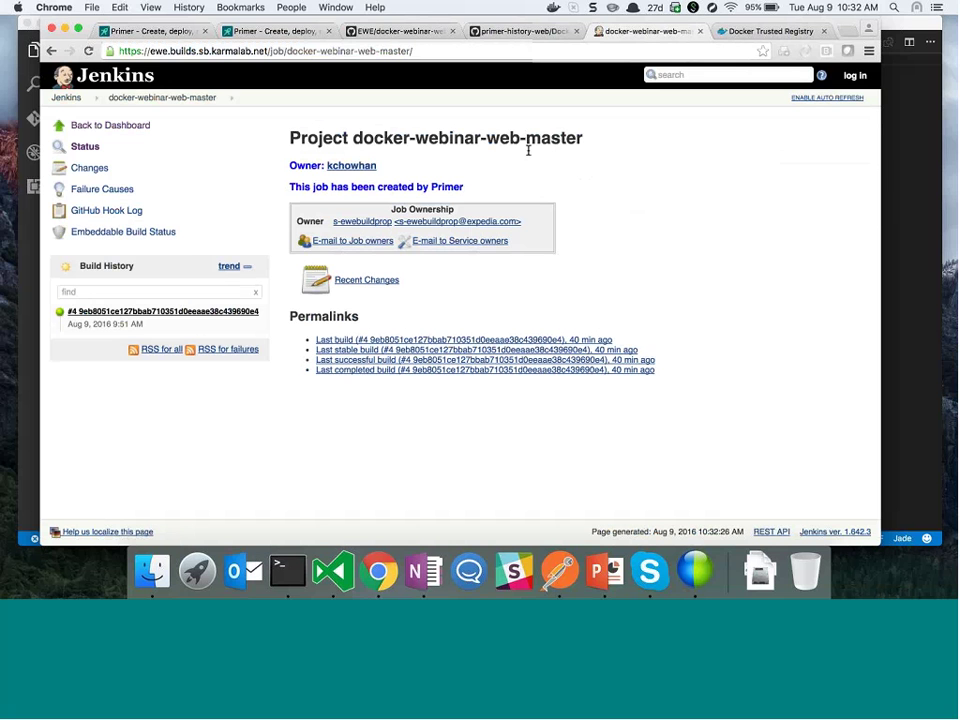
# Sign in to Jenkins with the user's credentials, declining to save the password
pyautogui.click(843, 76)
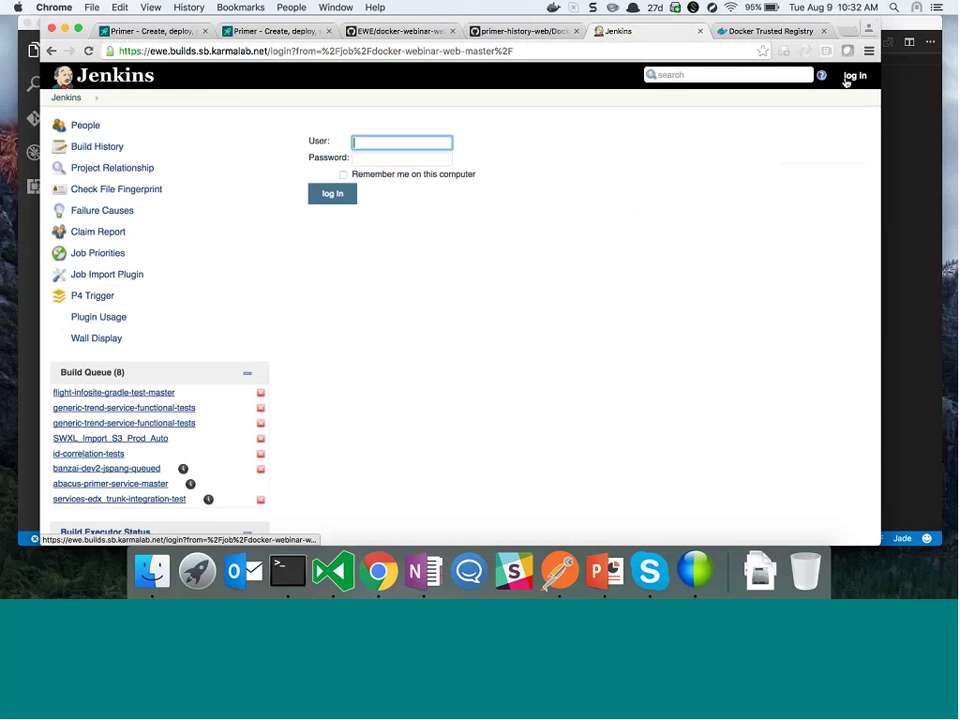
pyautogui.press('Tab')
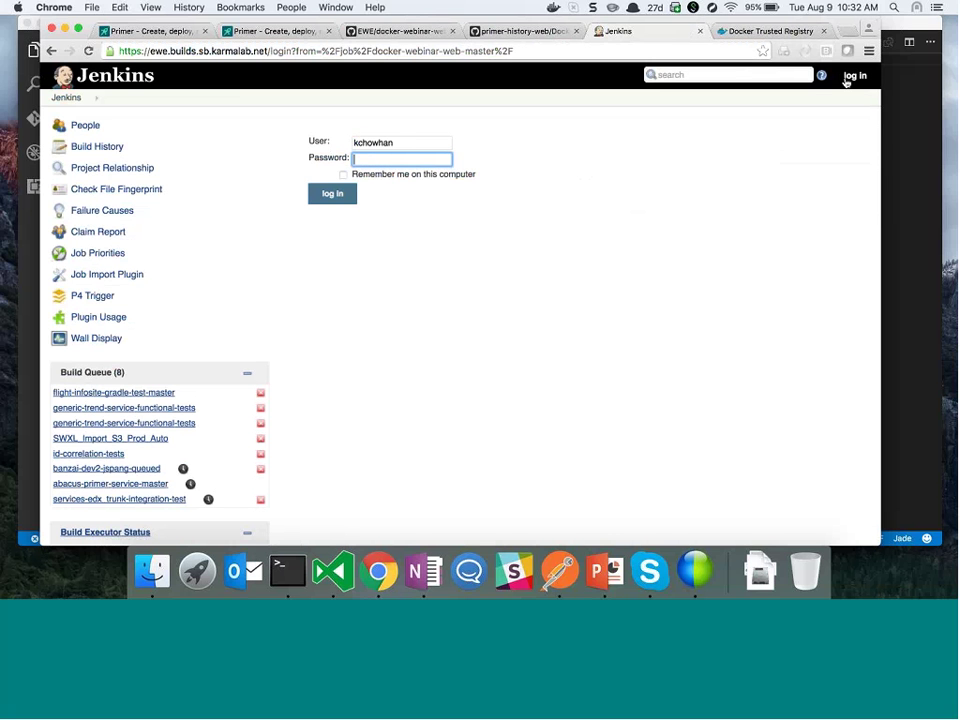
pyautogui.write('•••••••••••')
pyautogui.press('Return')
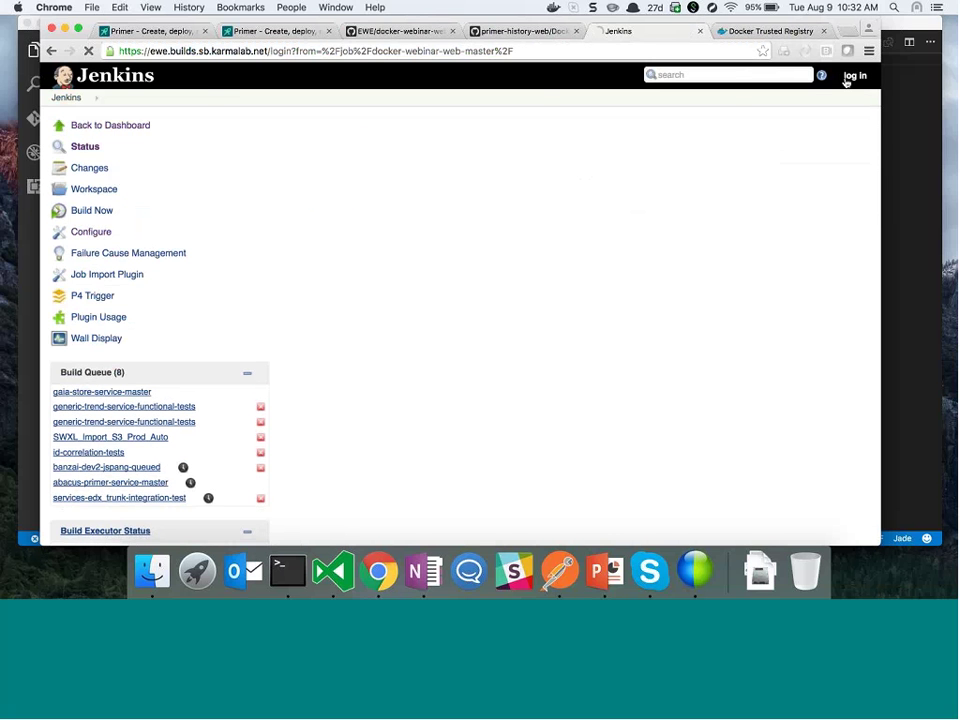
pyautogui.click(702, 200)
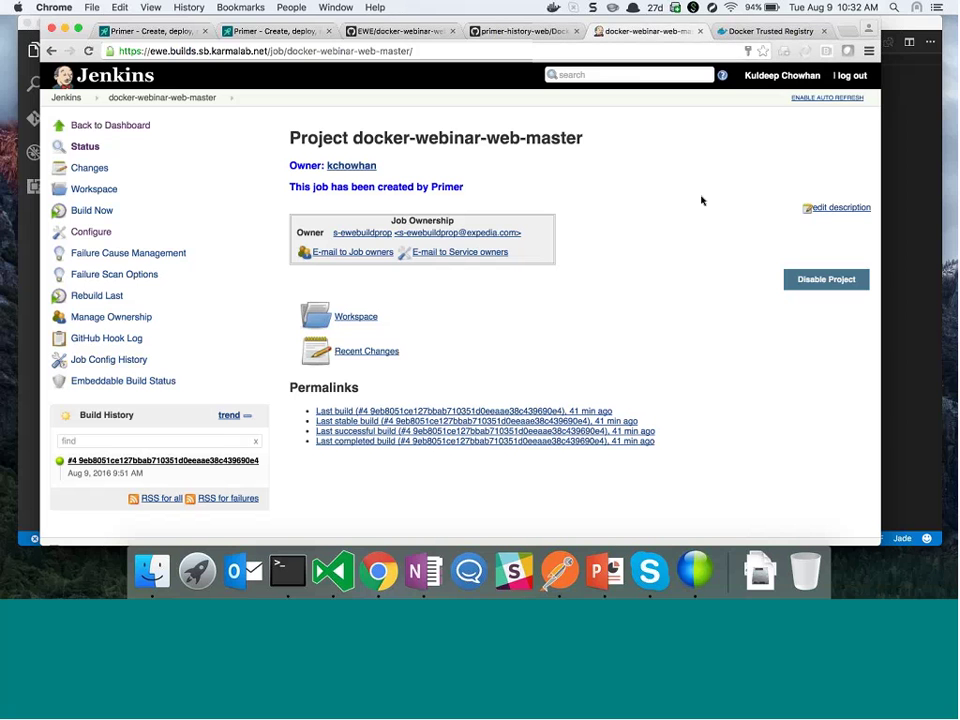
pyautogui.click(756, 33)
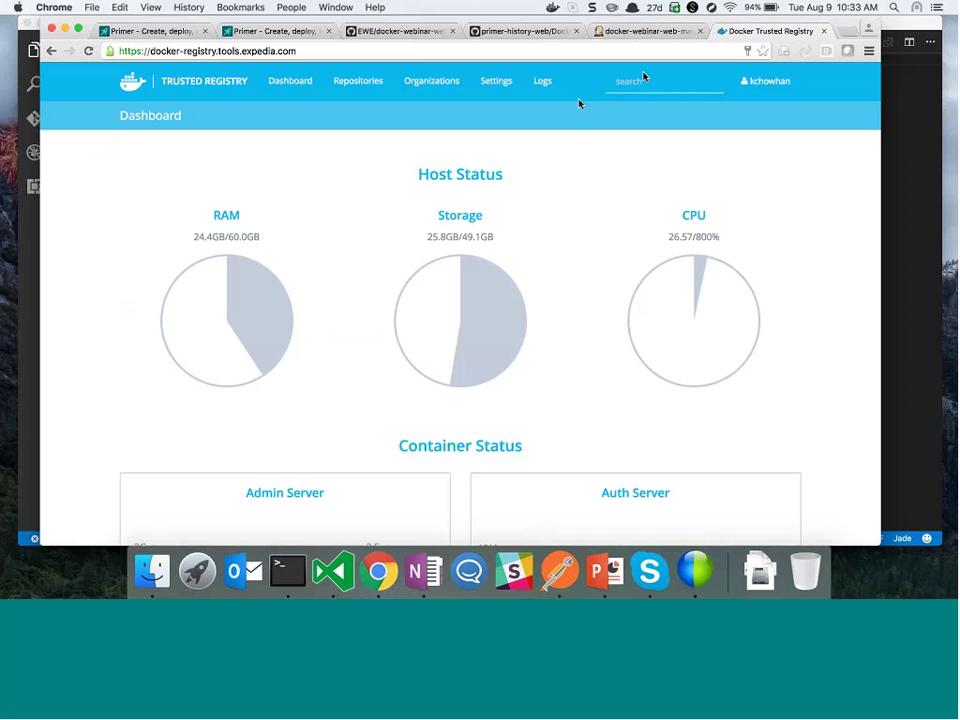
# Log out and sign back into Docker Trusted Registry, then glance at the 2.0 release notes
pyautogui.click(765, 88)
pyautogui.click(748, 227)
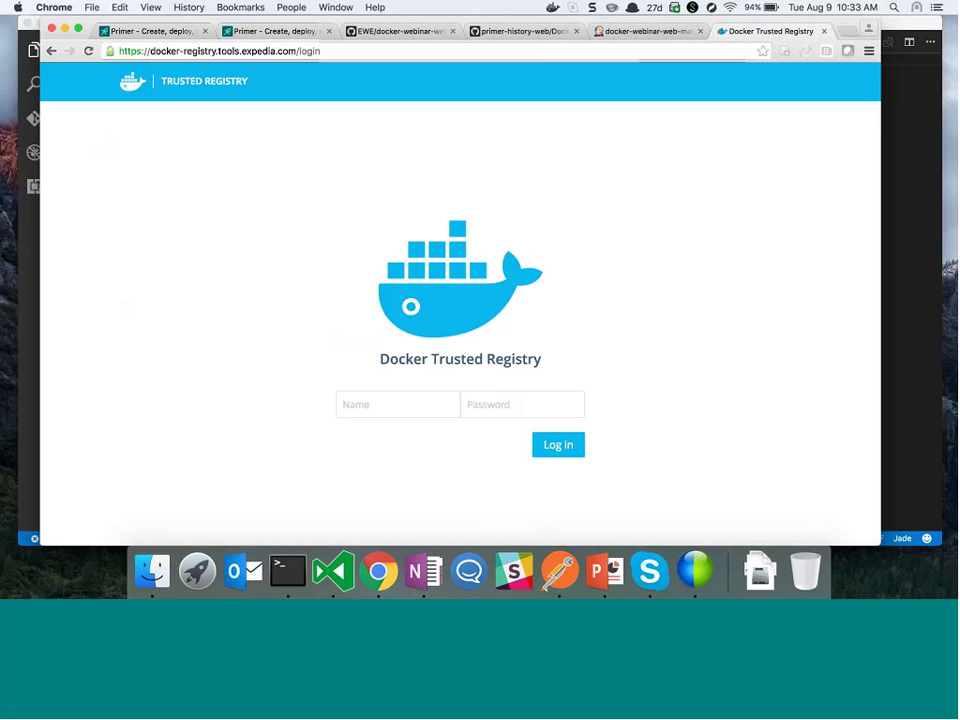
pyautogui.click(364, 399)
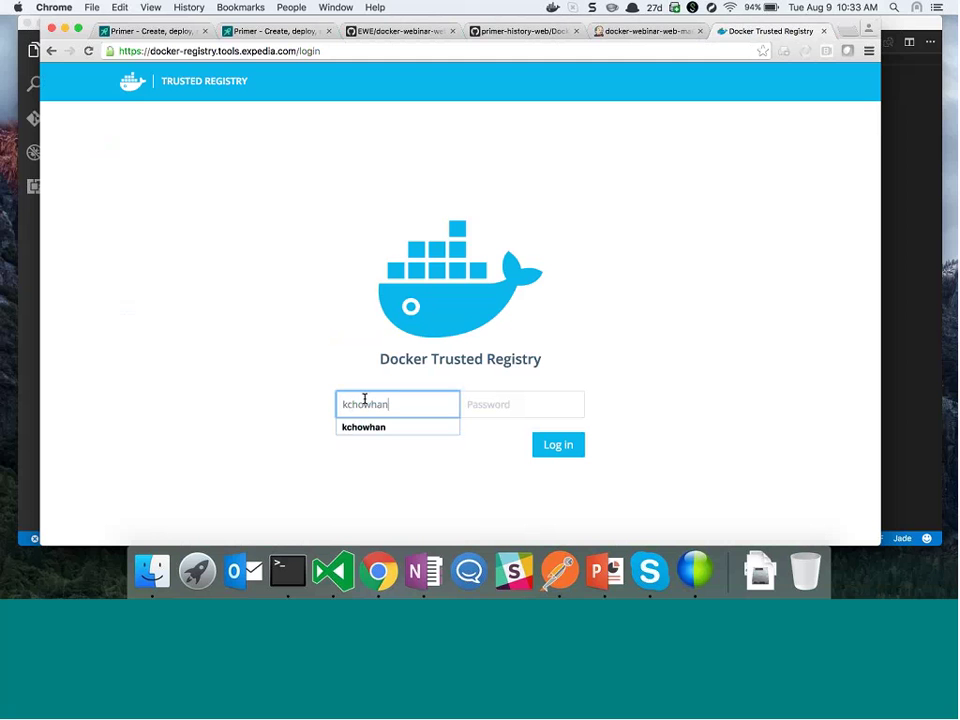
pyautogui.press('Tab')
pyautogui.write('****')
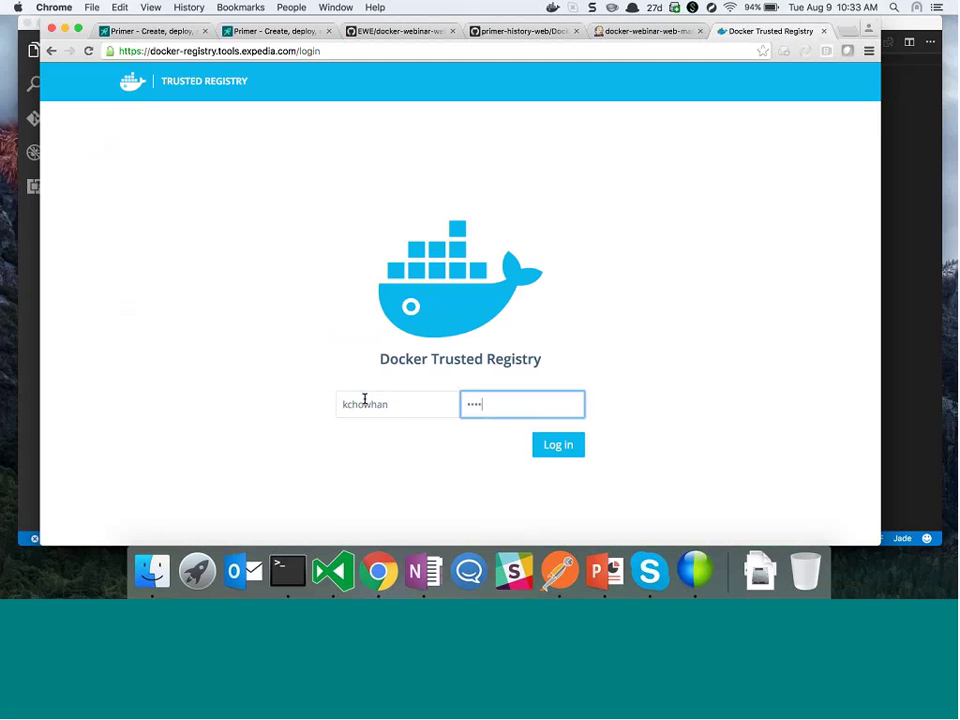
pyautogui.press('Return')
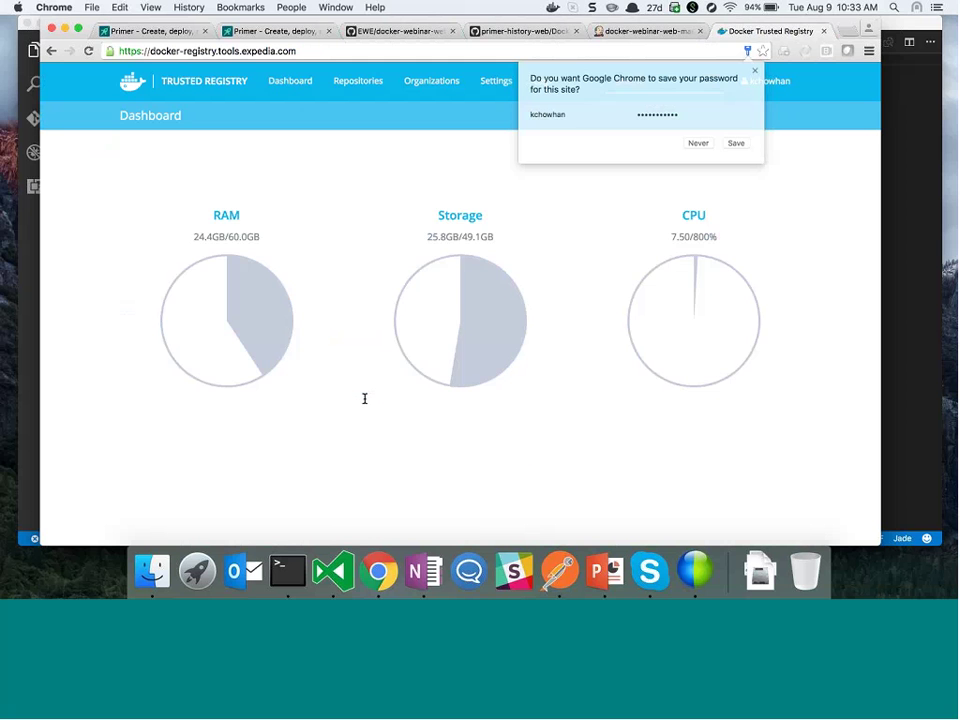
pyautogui.click(699, 143)
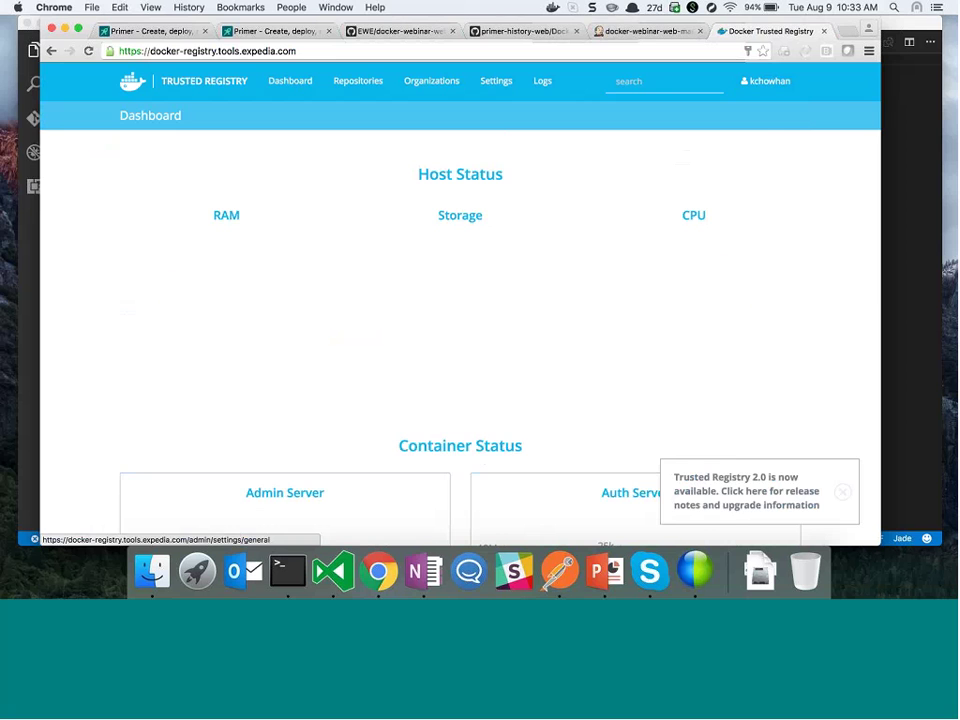
pyautogui.click(746, 491)
pyautogui.click(824, 31)
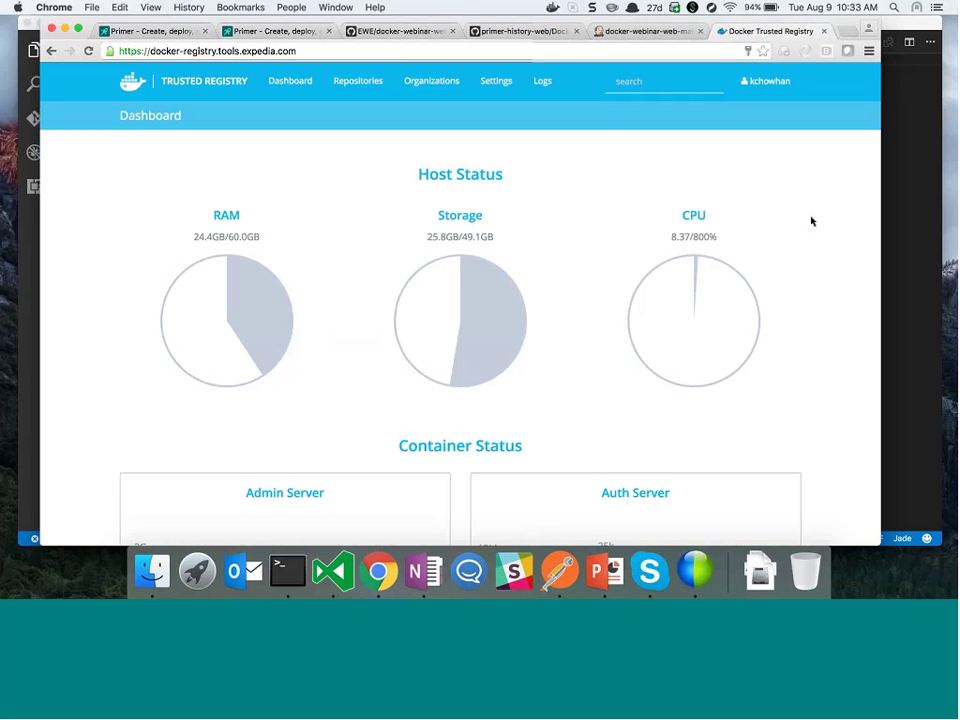
# Review the LDAP Auth settings, including the CloudTeam group in the Admin LDAP DN
pyautogui.click(496, 80)
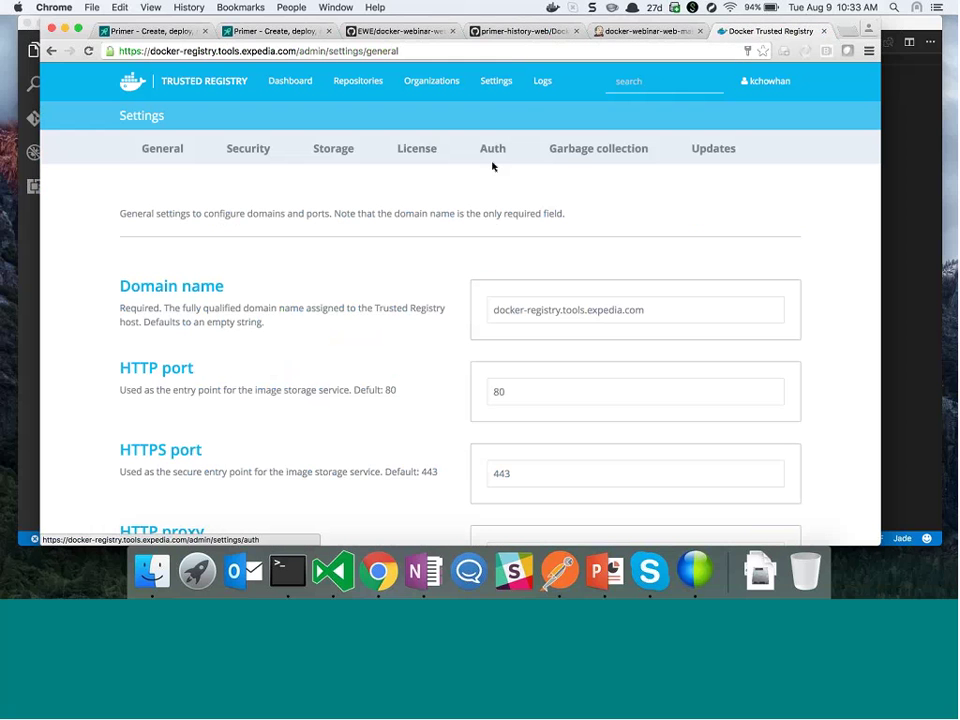
pyautogui.click(492, 150)
pyautogui.scroll(-3, 448, 350)
pyautogui.scroll(-10, 448, 350)
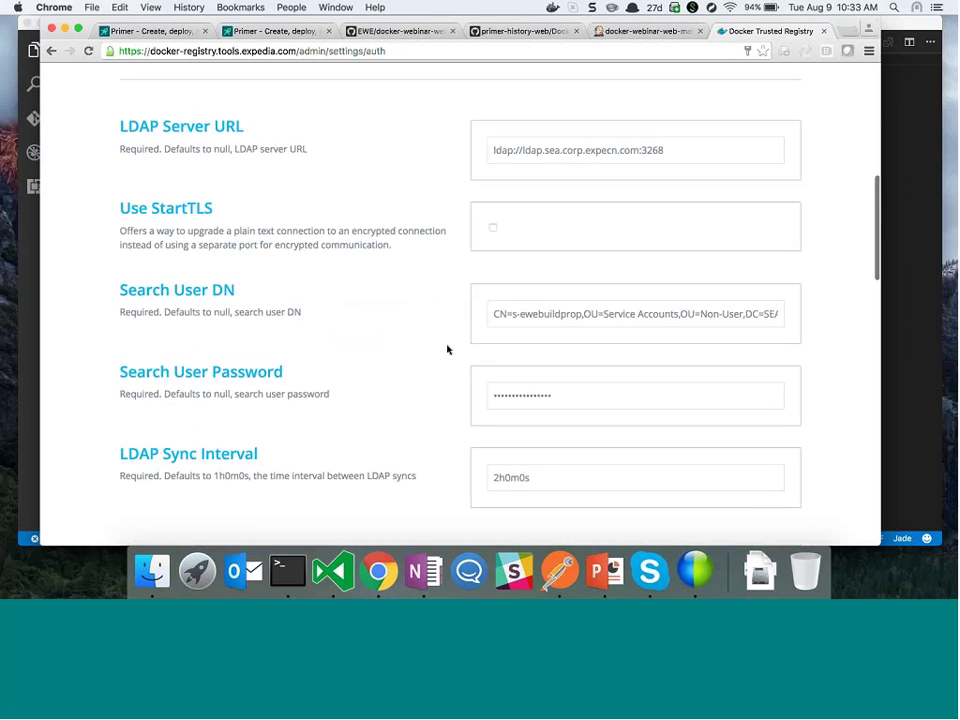
pyautogui.scroll(-15, 448, 350)
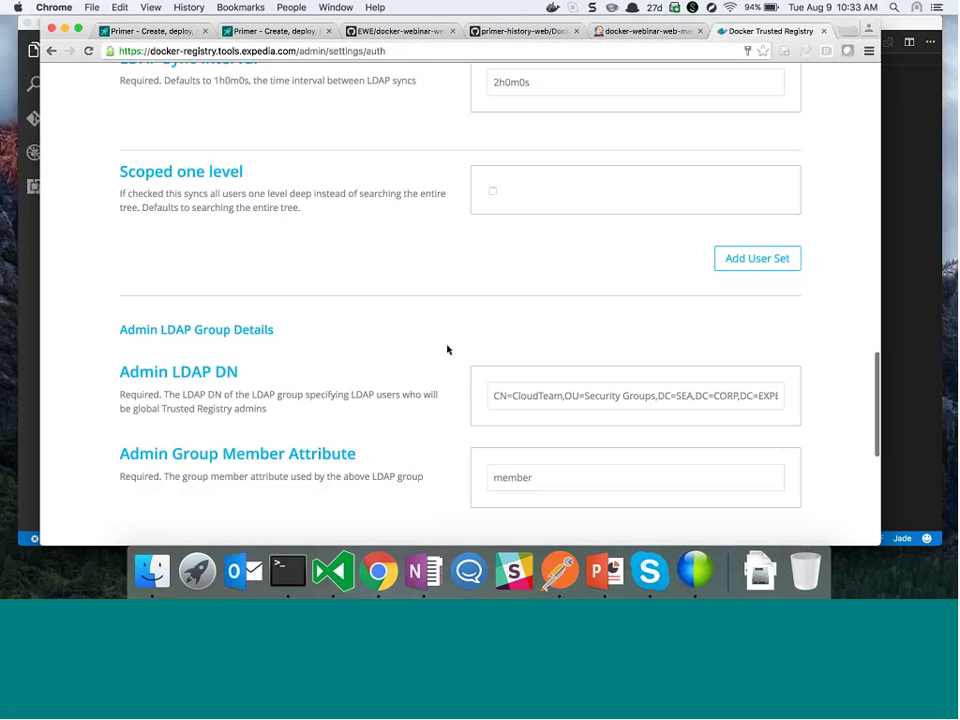
pyautogui.scroll(10, 448, 350)
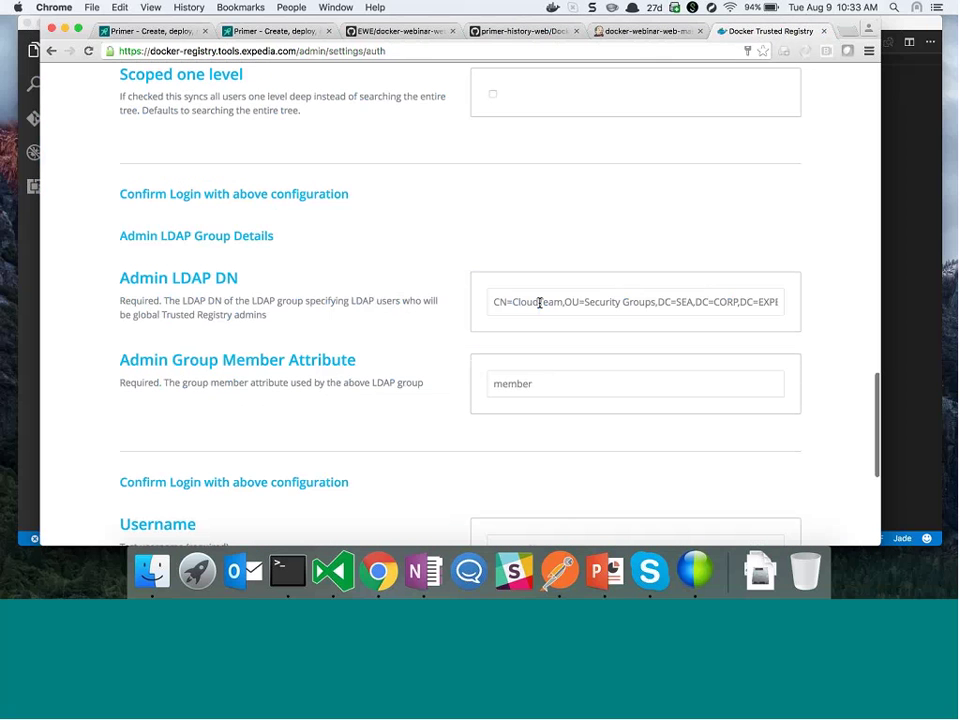
pyautogui.doubleClick(538, 302)
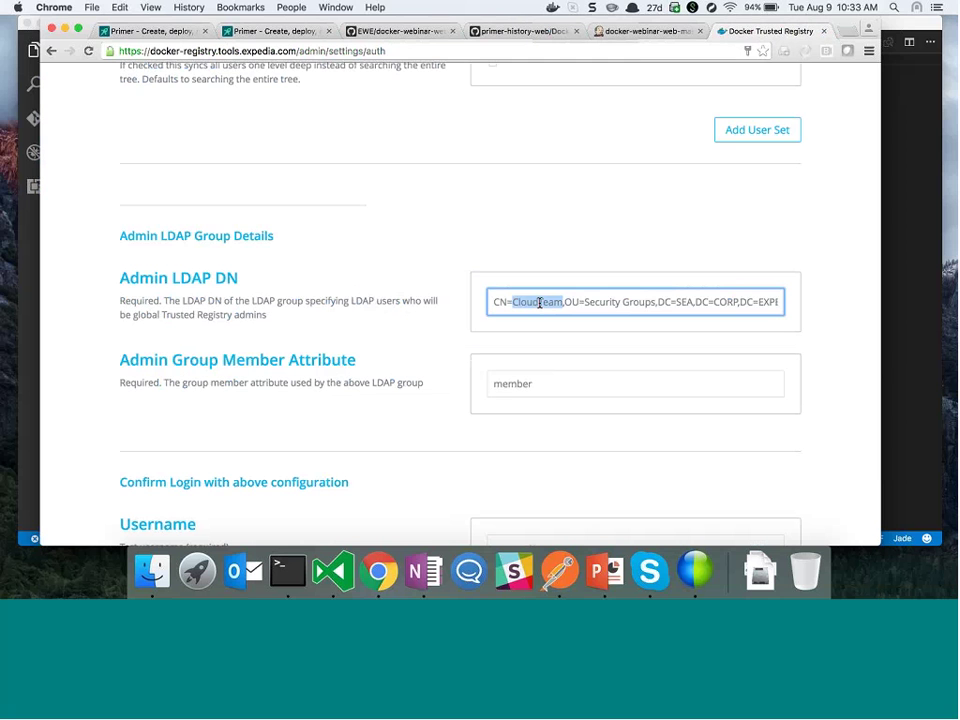
pyautogui.scroll(15, 540, 302)
pyautogui.scroll(10, 540, 302)
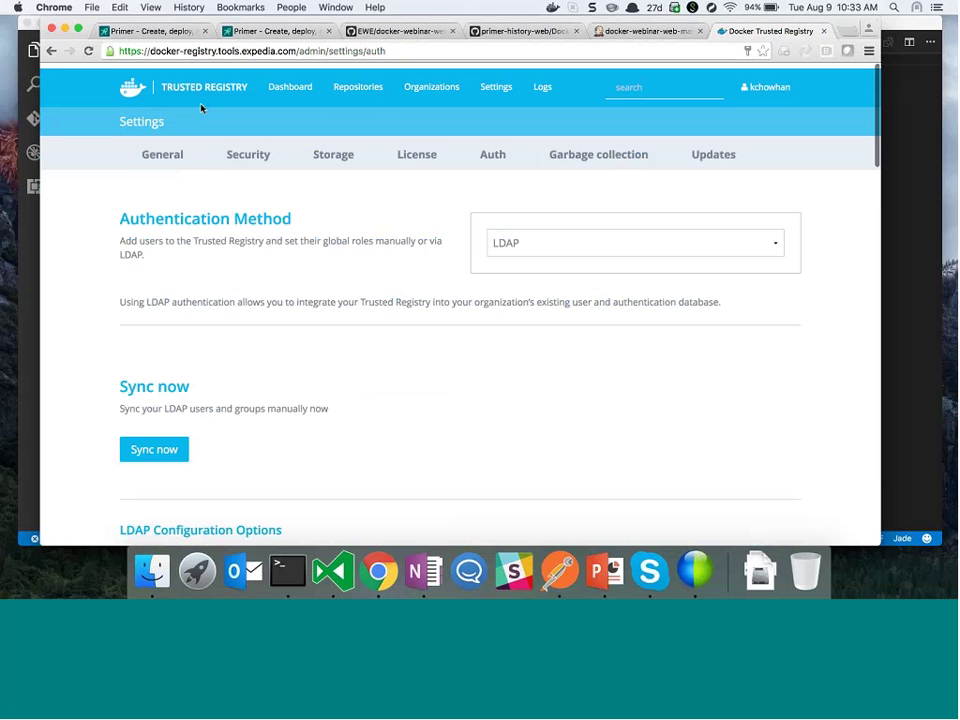
pyautogui.click(290, 84)
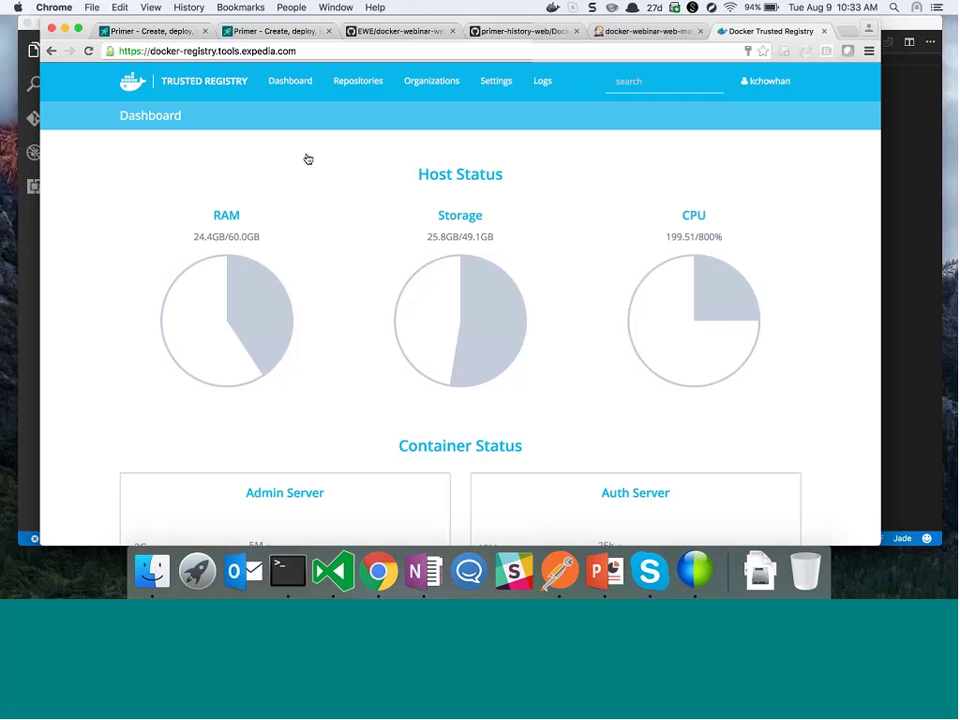
# Open library/docker-webinar-web from Repositories, browse back through the list, and reopen it
pyautogui.click(359, 92)
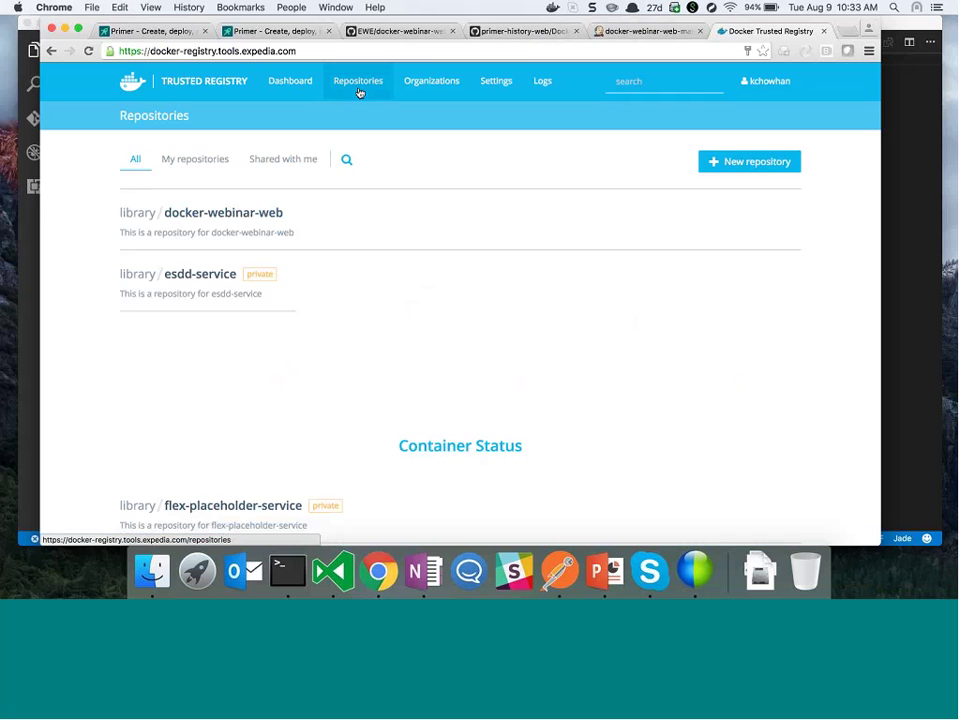
pyautogui.click(223, 212)
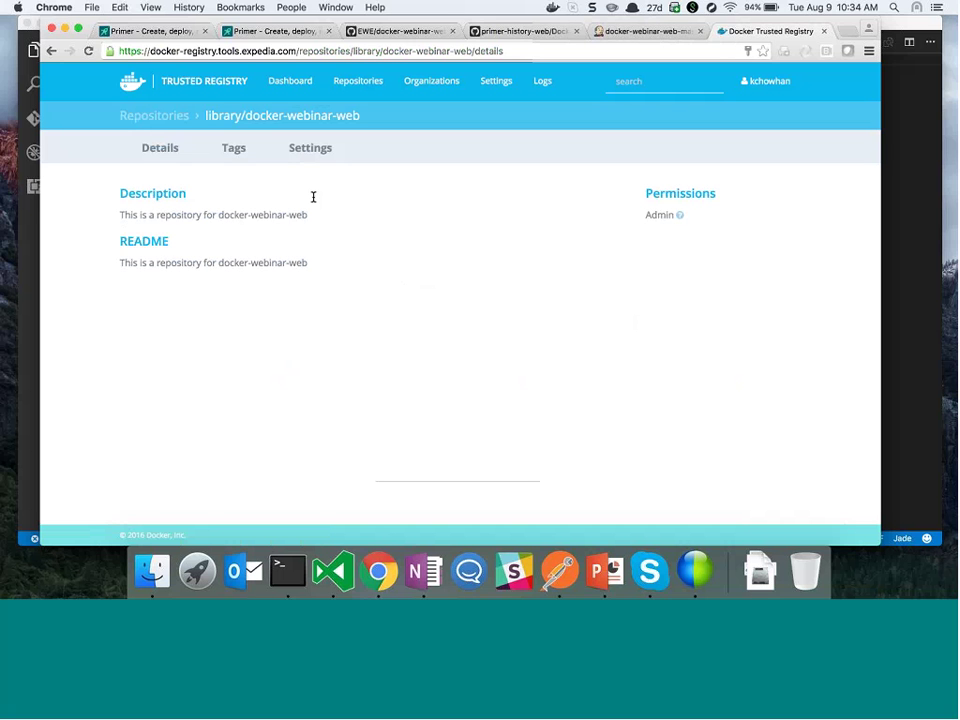
pyautogui.click(160, 117)
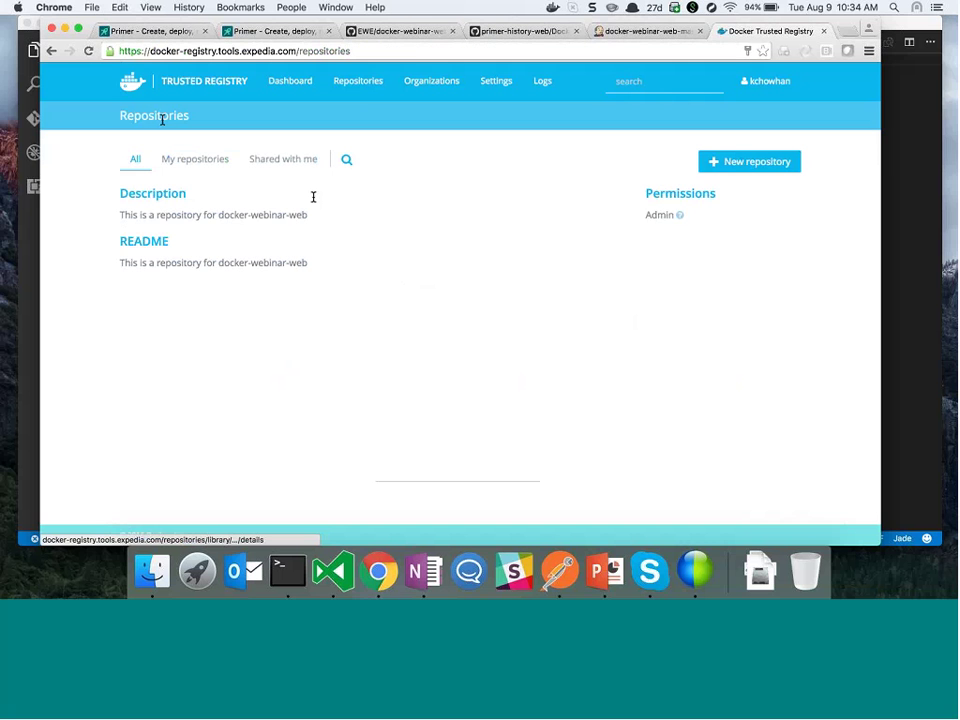
pyautogui.scroll(-1, 177, 349)
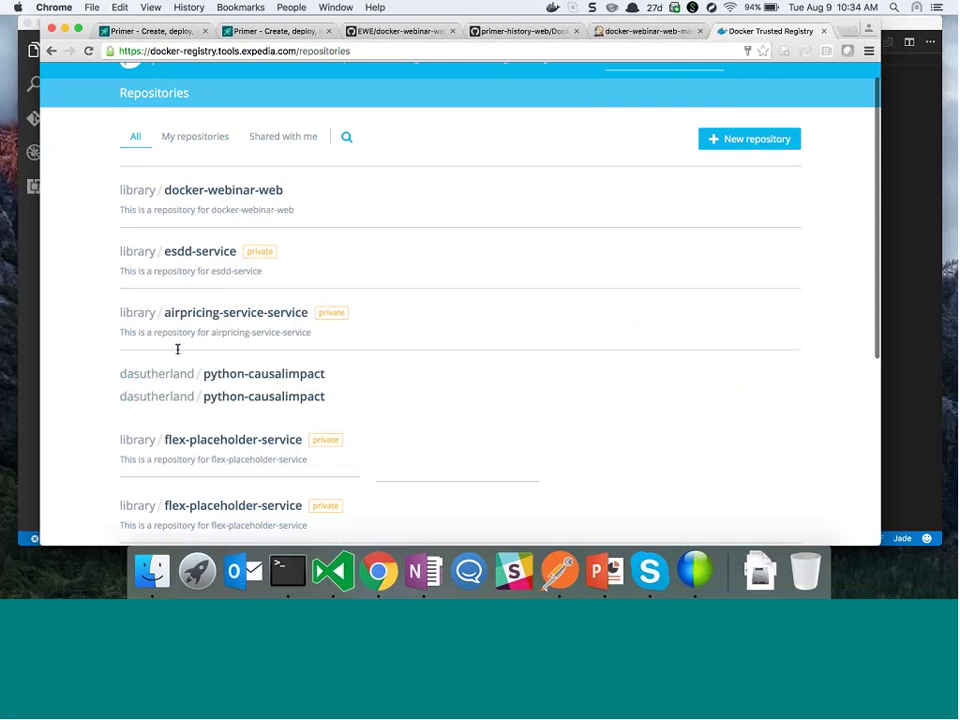
pyautogui.scroll(-1, 177, 349)
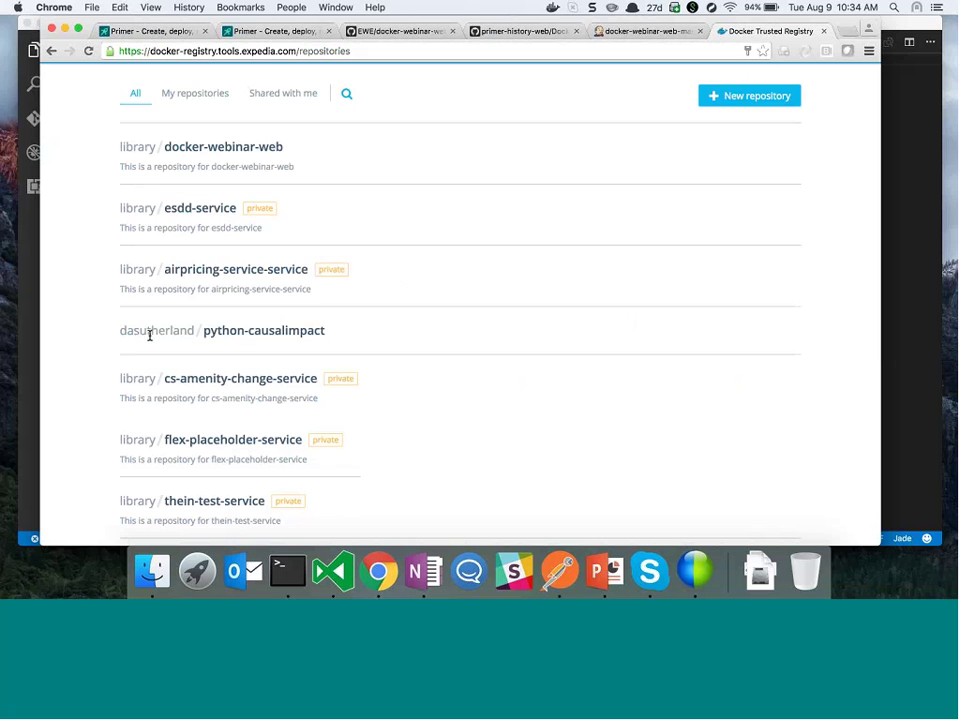
pyautogui.scroll(1, 150, 336)
pyautogui.scroll(1, 150, 336)
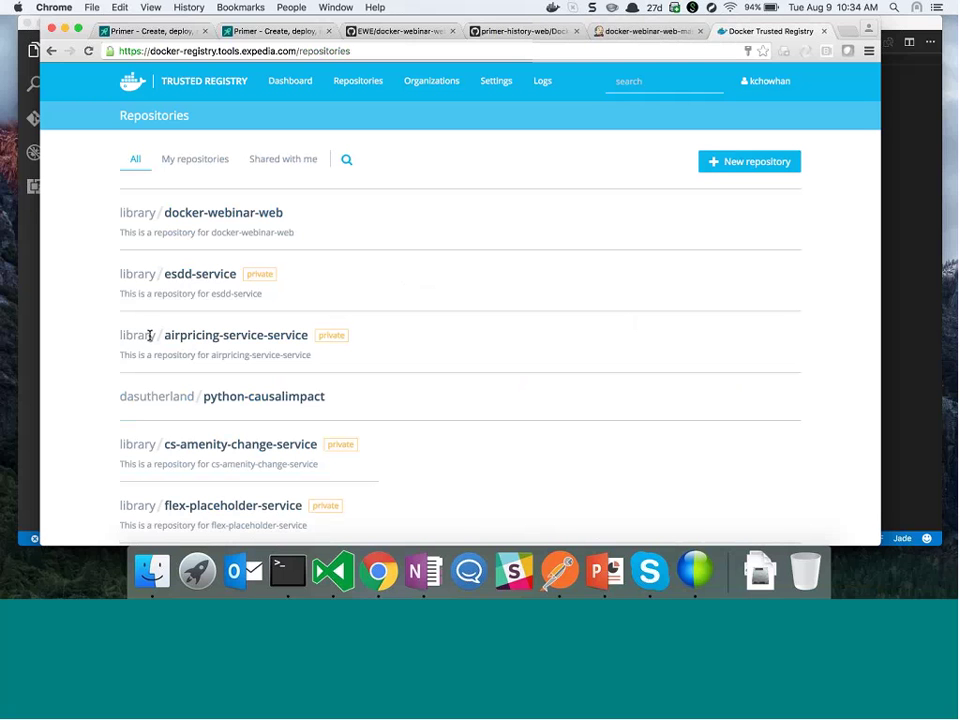
pyautogui.click(205, 212)
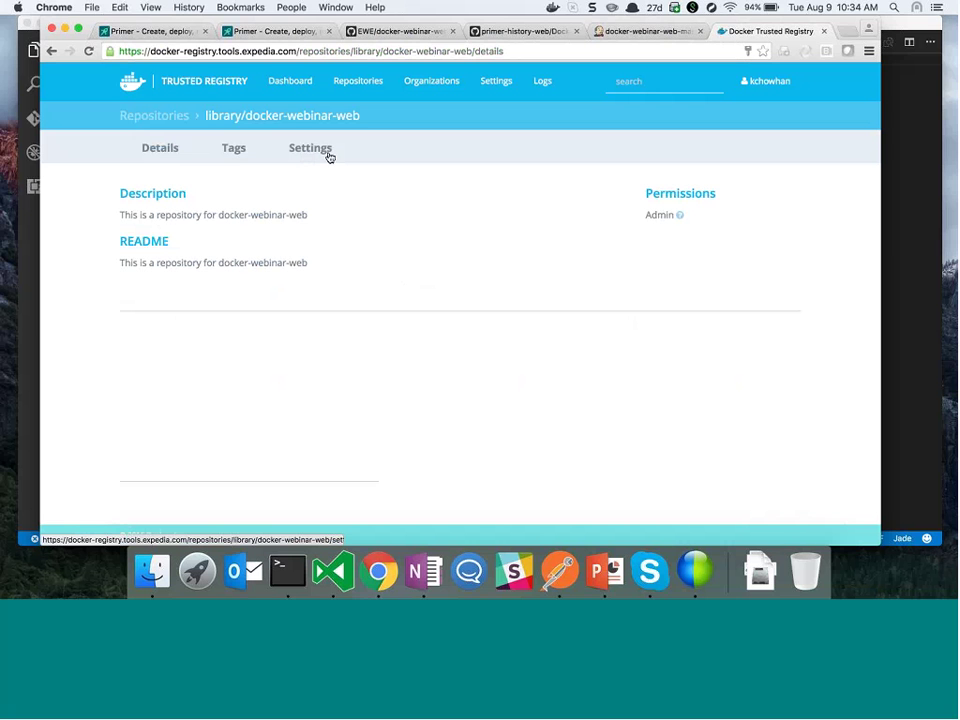
# Set library/docker-webinar-web visibility to Private and confirm it in the Repositories list
pyautogui.click(234, 150)
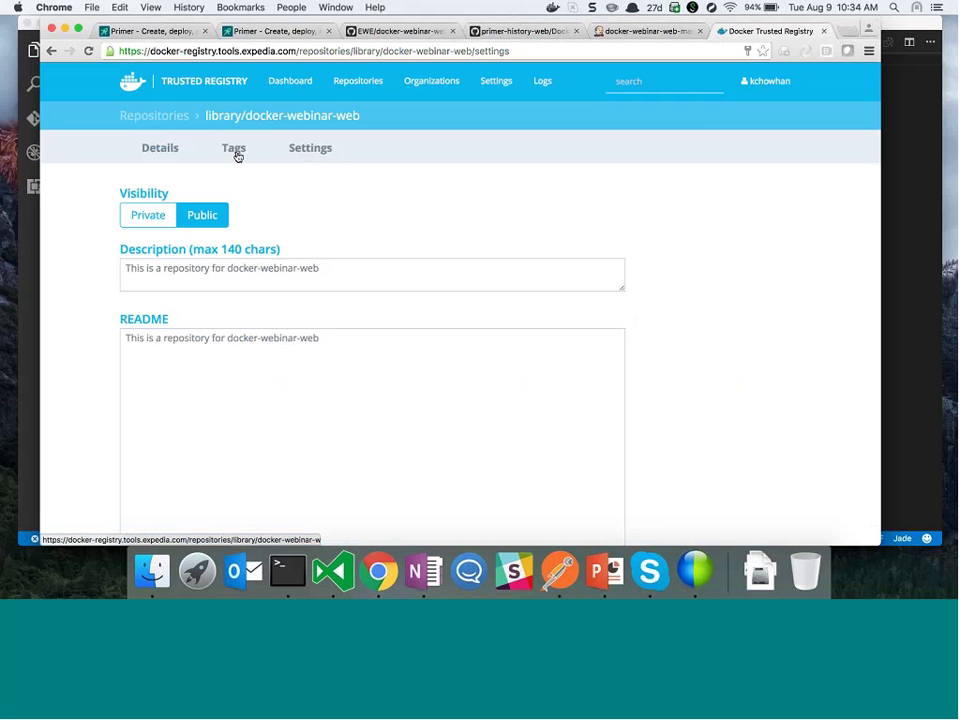
pyautogui.scroll(-5, 92, 388)
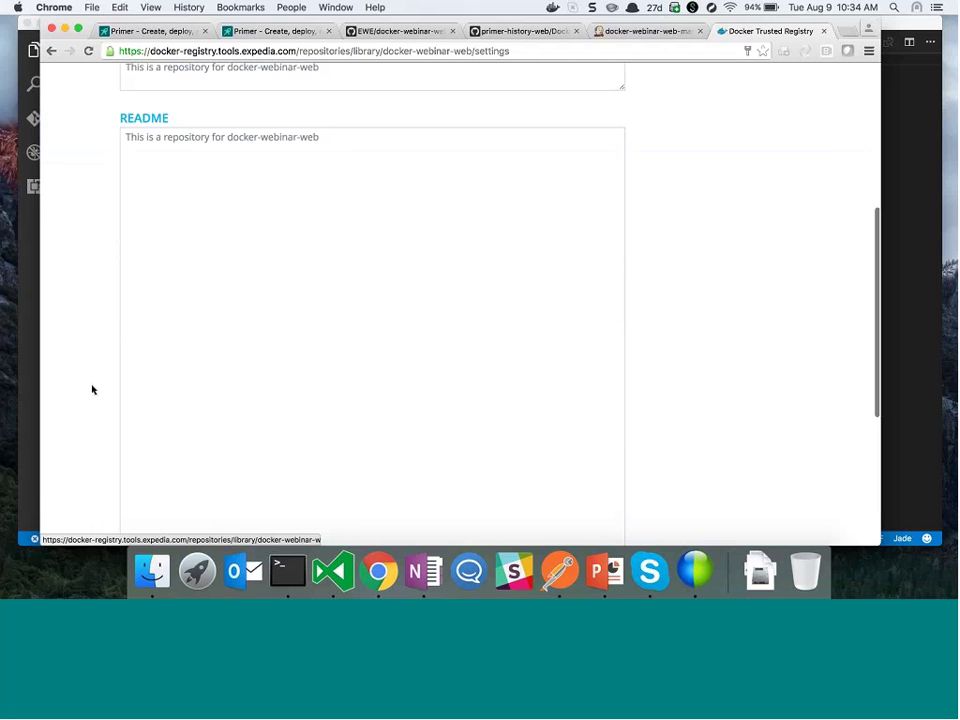
pyautogui.click(140, 425)
pyautogui.scroll(5, 270, 280)
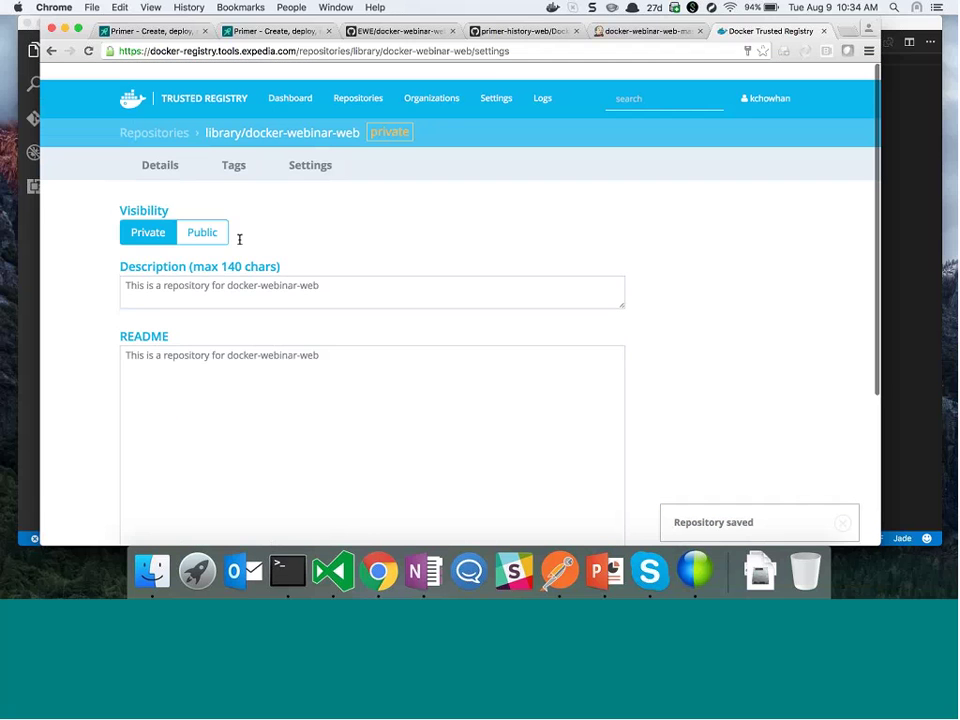
pyautogui.click(167, 150)
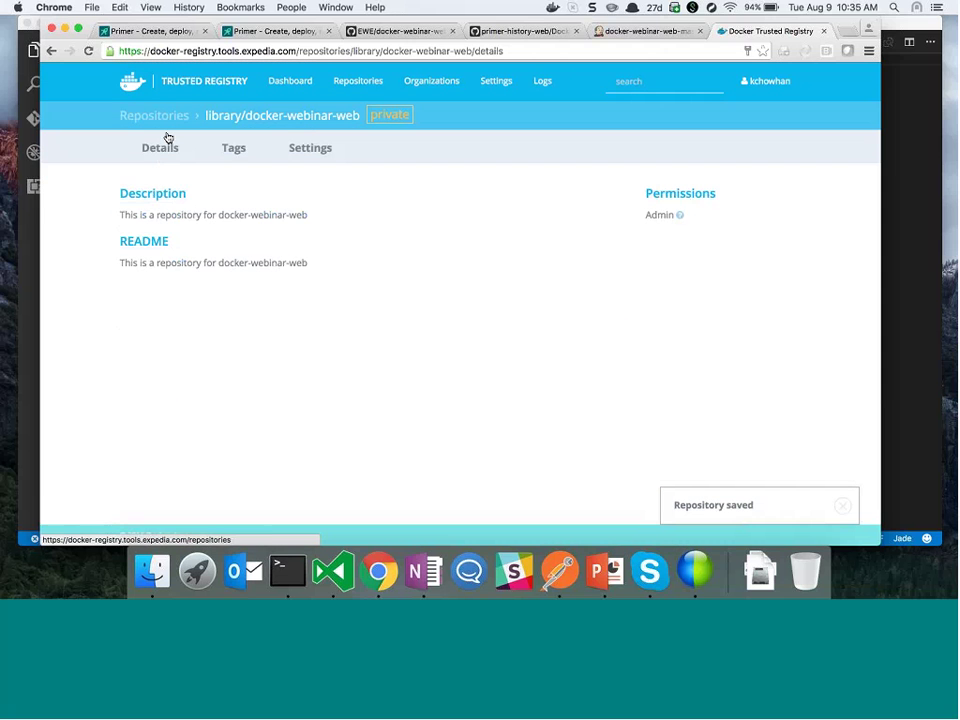
pyautogui.click(279, 112)
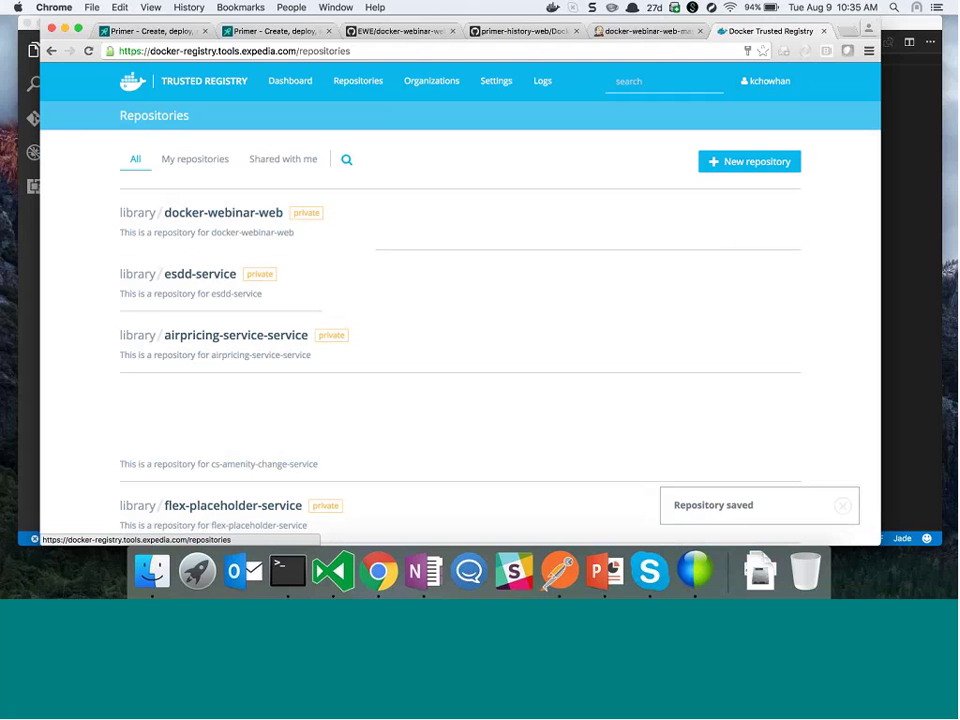
pyautogui.click(660, 31)
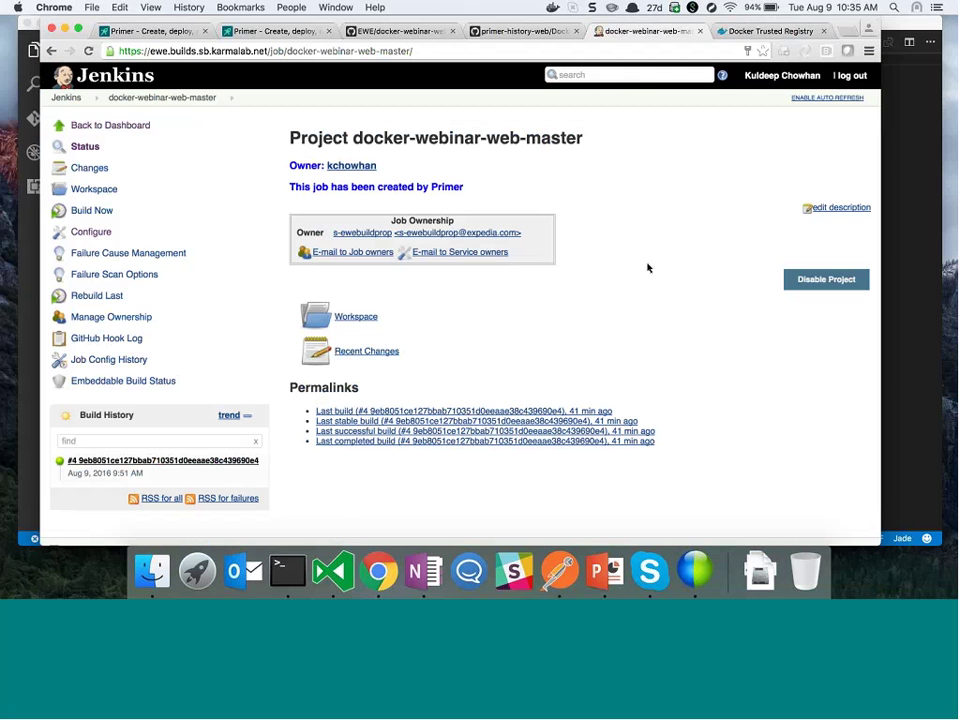
# Reload docker-webinar-web-master and inspect the Docker registry URL in its Docker Build and Publish configuration
pyautogui.press('super+r')
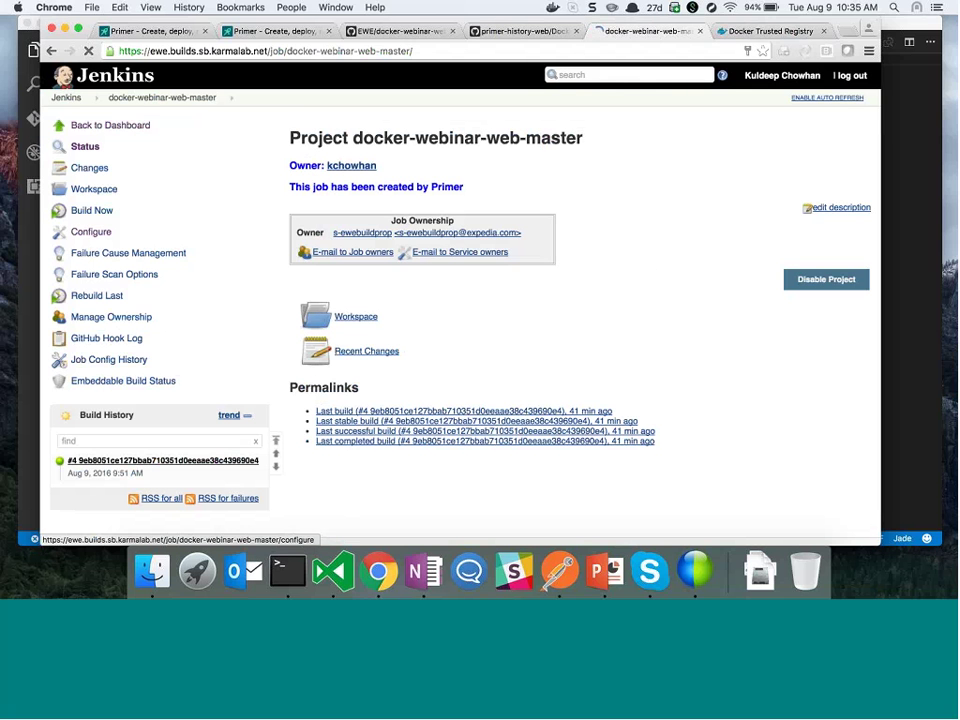
pyautogui.click(100, 236)
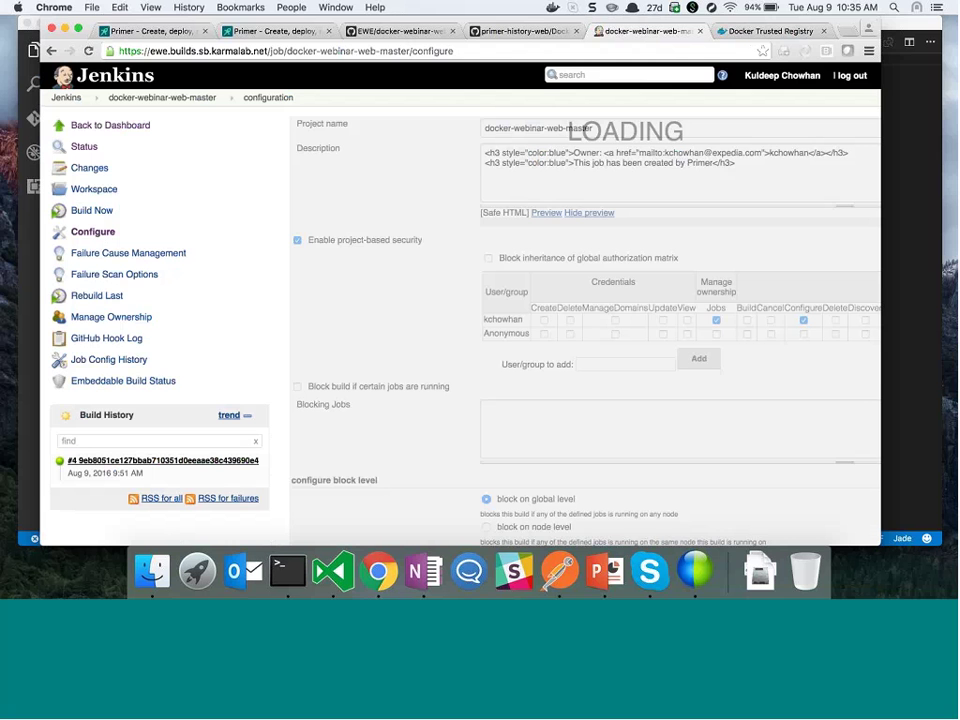
pyautogui.scroll(-5, 254, 391)
pyautogui.scroll(-10, 254, 391)
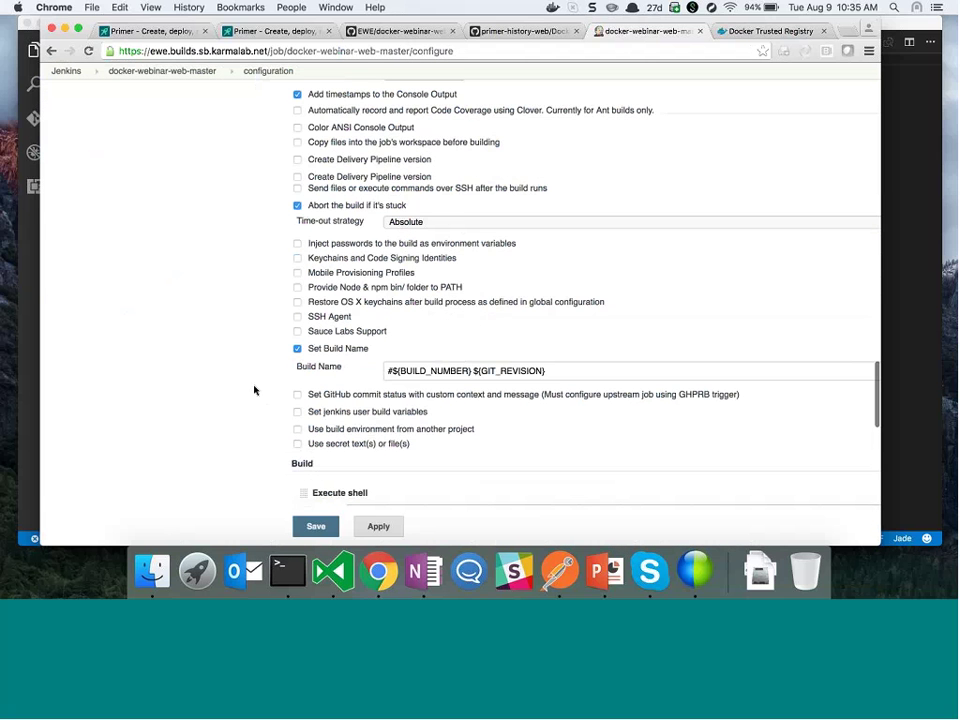
pyautogui.scroll(-10, 254, 391)
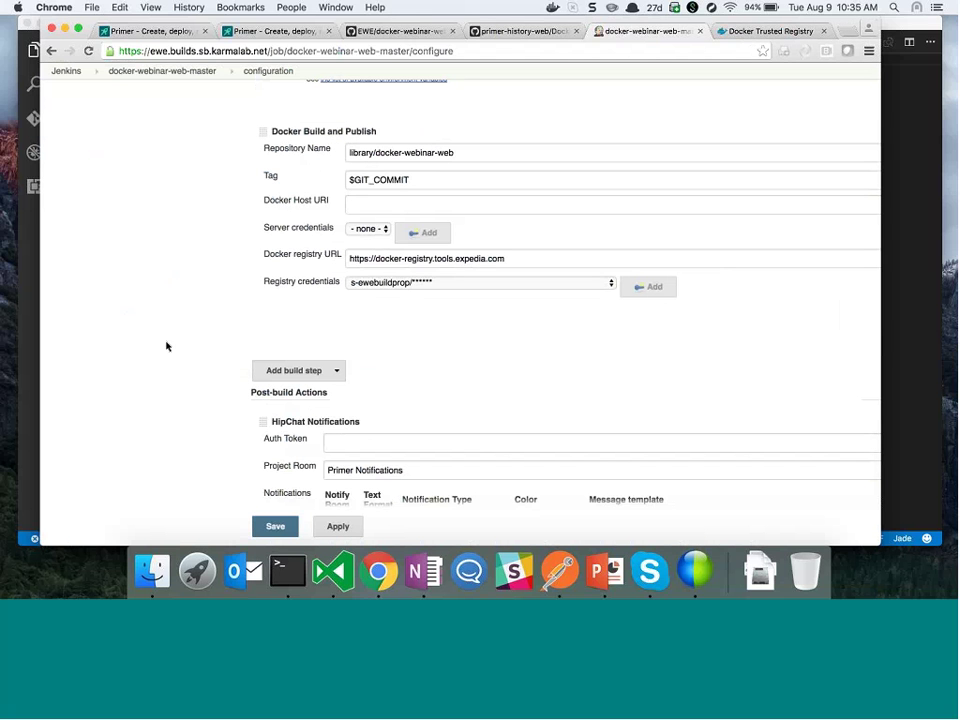
pyautogui.tripleClick(491, 257)
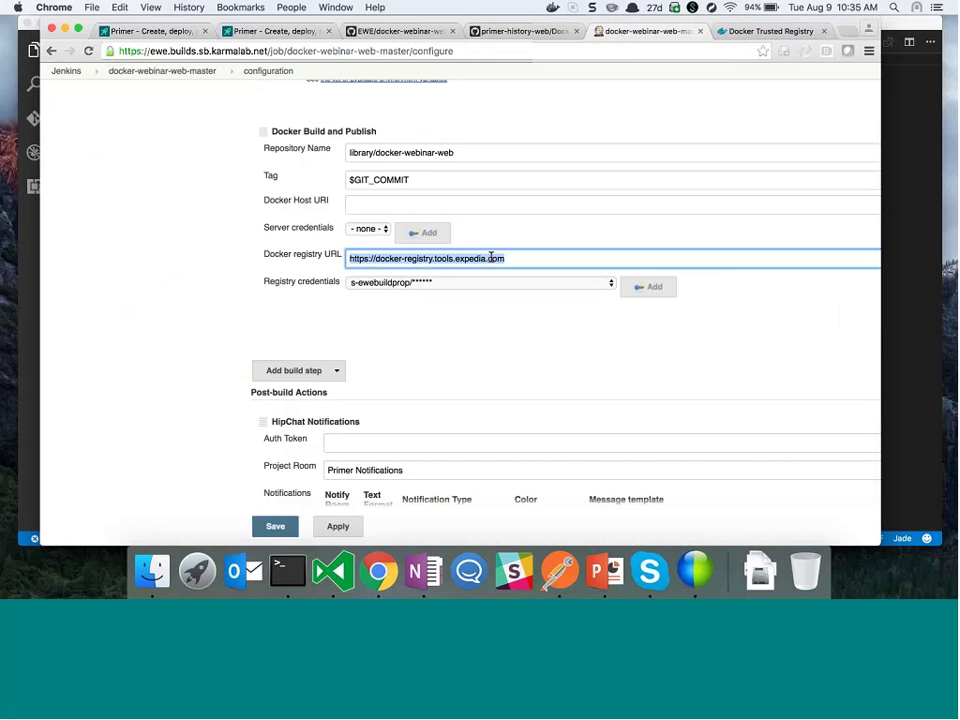
pyautogui.scroll(5, 490, 257)
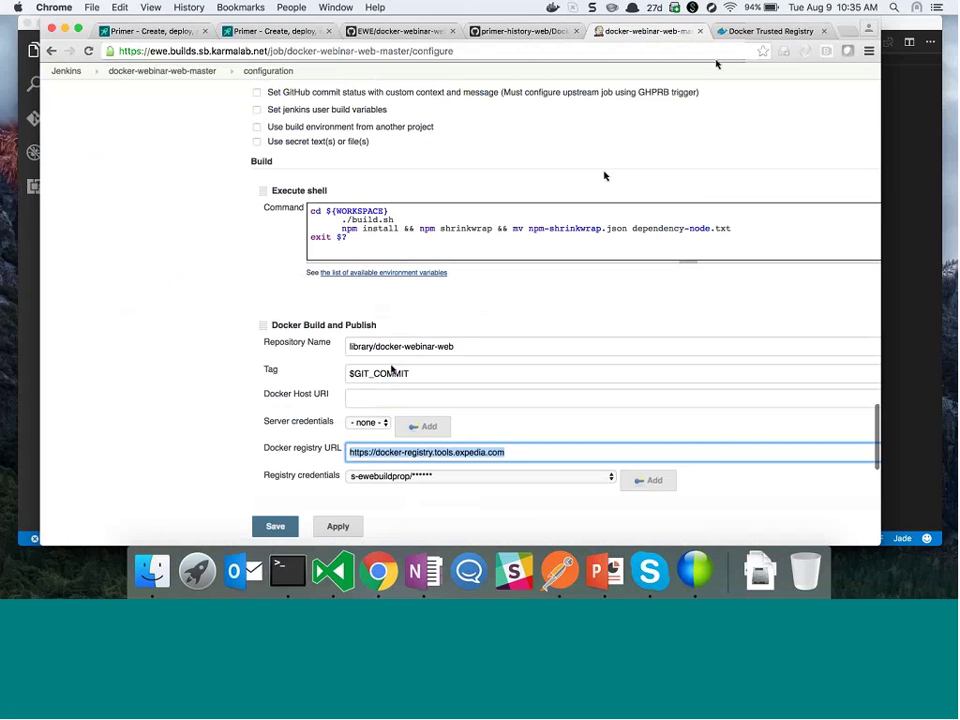
pyautogui.click(396, 33)
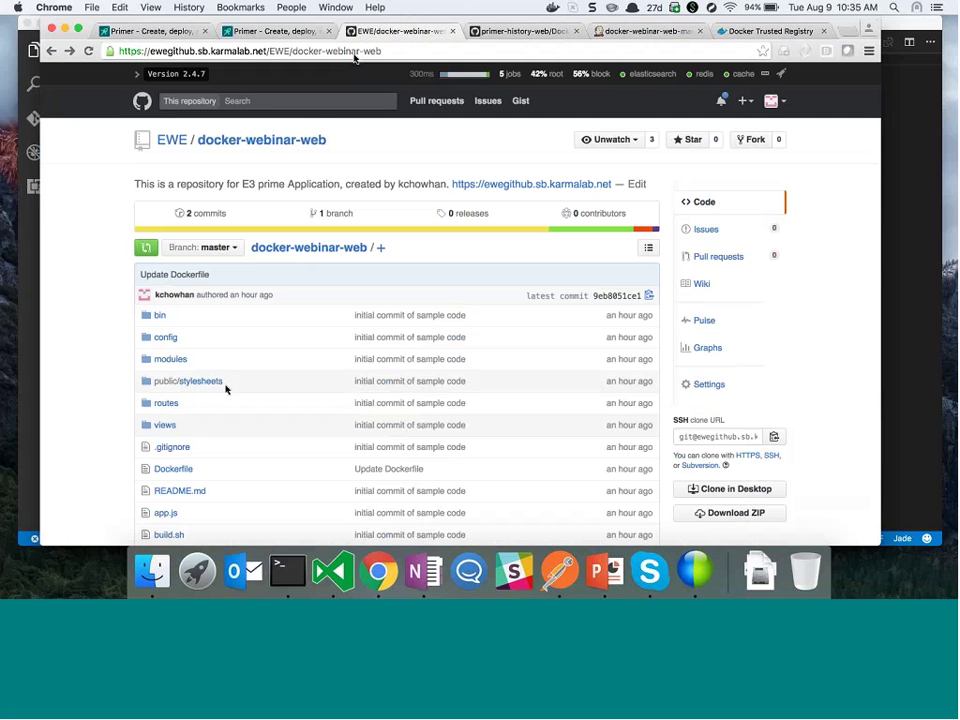
# View the docker-webinar-web Dockerfile, then trim the address to reach the EWE/docker repository
pyautogui.scroll(-2, 220, 384)
pyautogui.click(178, 374)
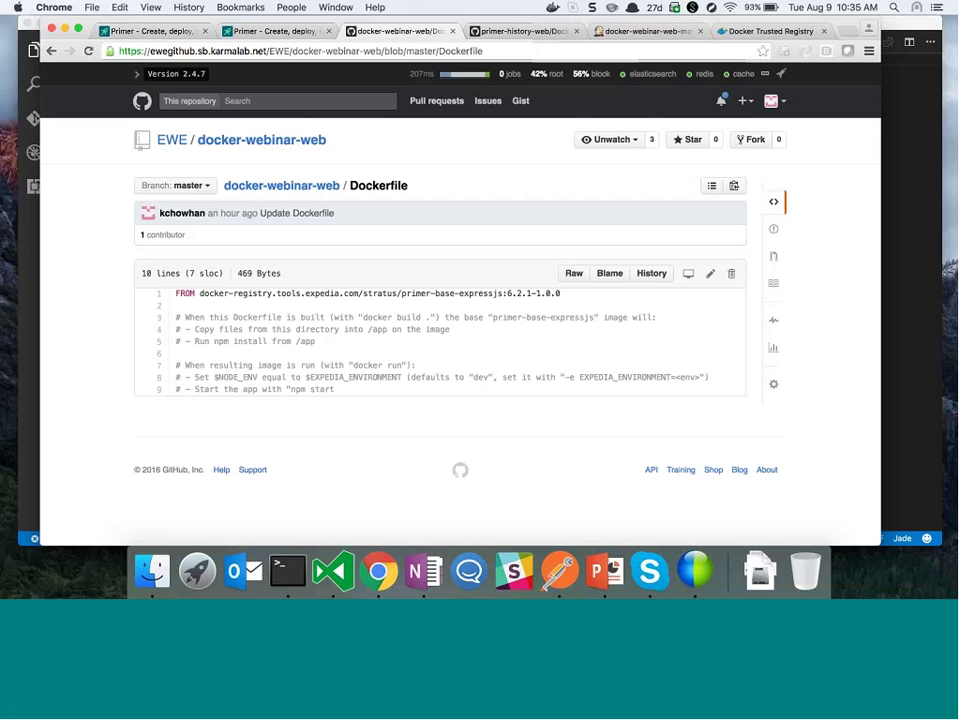
pyautogui.click(321, 52)
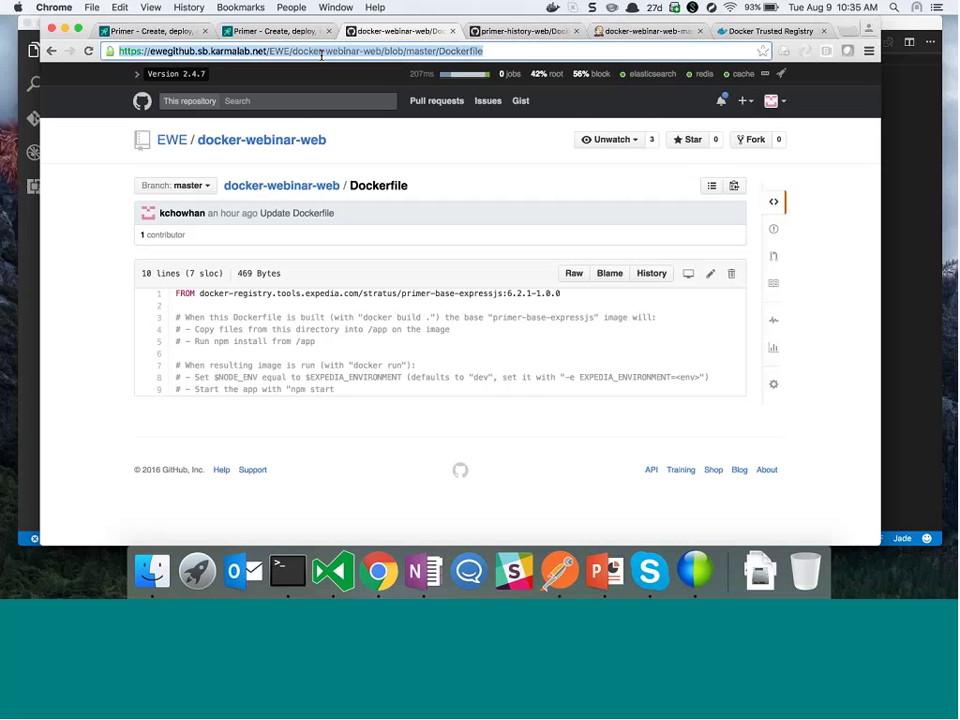
pyautogui.click(525, 62)
pyautogui.hotkey('shift', 'alt', 'Left')
pyautogui.hotkey('shift', 'alt', 'Left')
pyautogui.hotkey('shift', 'alt', 'Left')
pyautogui.hotkey('shift', 'alt', 'Left')
pyautogui.hotkey('shift', 'alt', 'Left')
pyautogui.press('BackSpace')
pyautogui.press('Return')
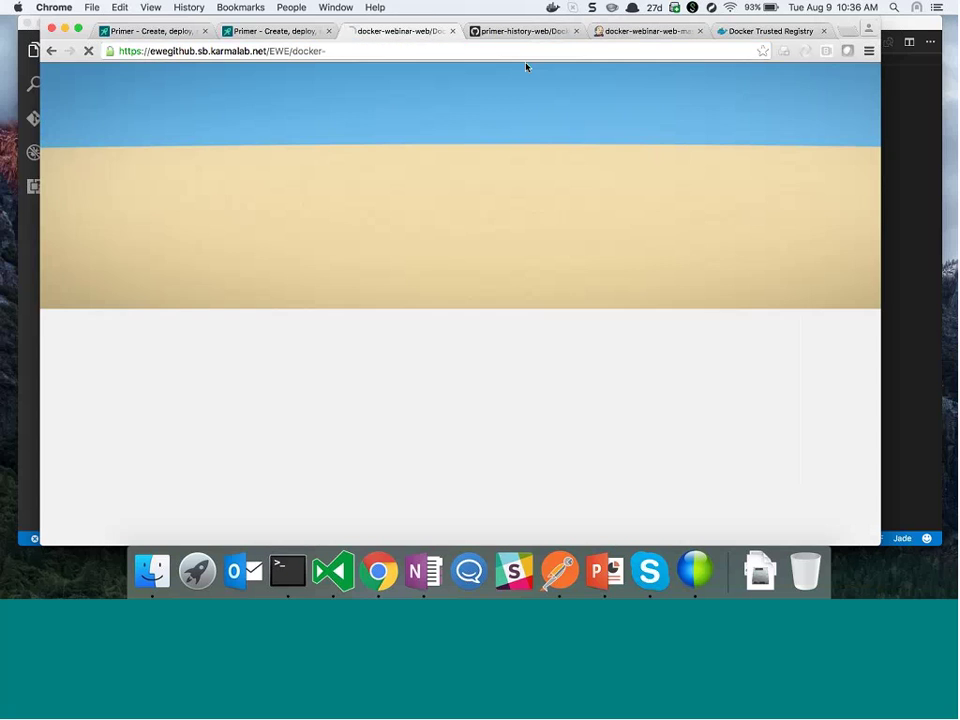
pyautogui.press('BackSpace')
pyautogui.press('Return')
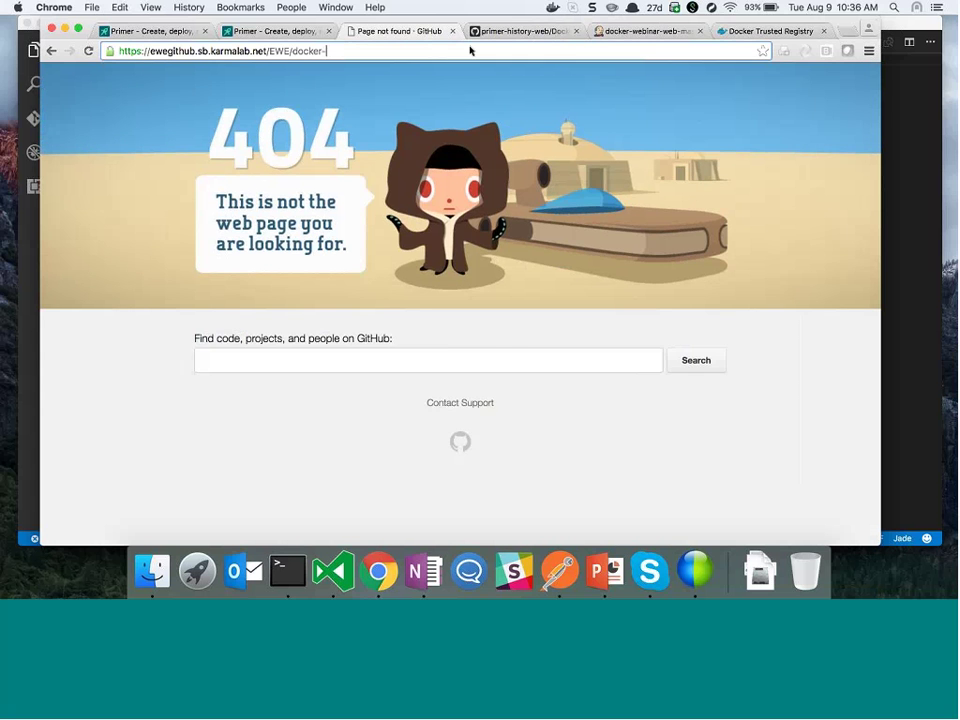
# Browse the stratus base-image folders in EWE/docker
pyautogui.click(175, 362)
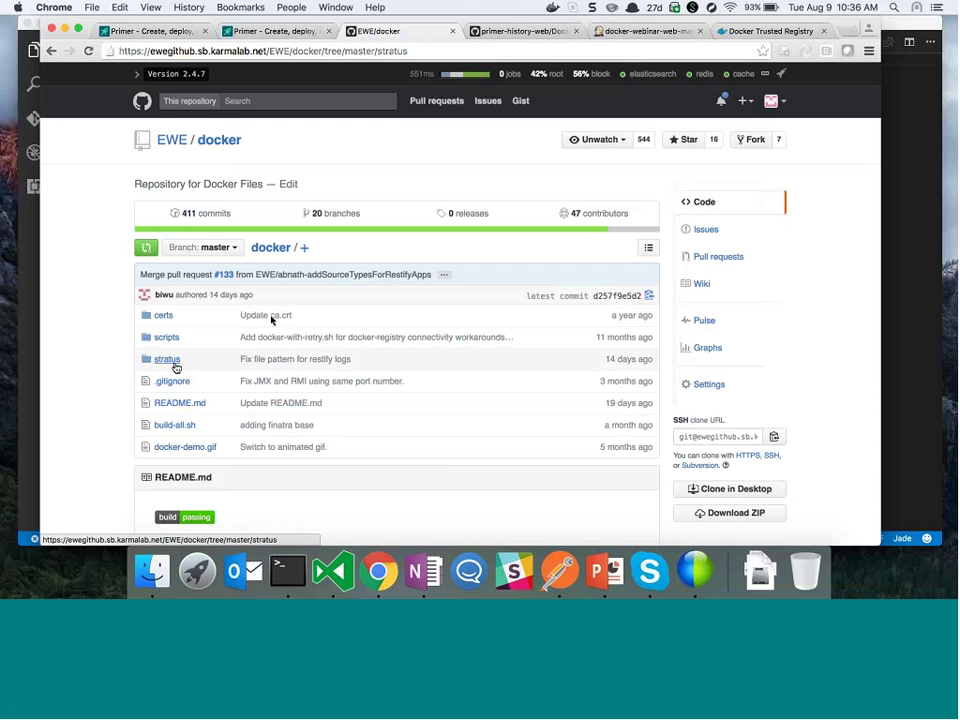
pyautogui.scroll(-2, 175, 368)
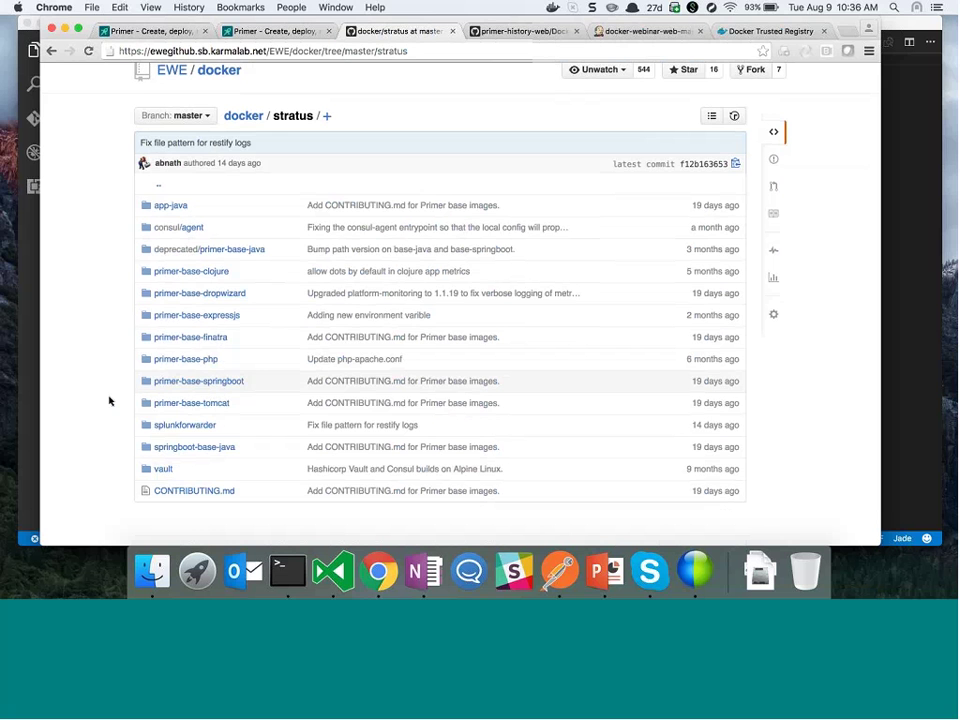
pyautogui.press('super+9')
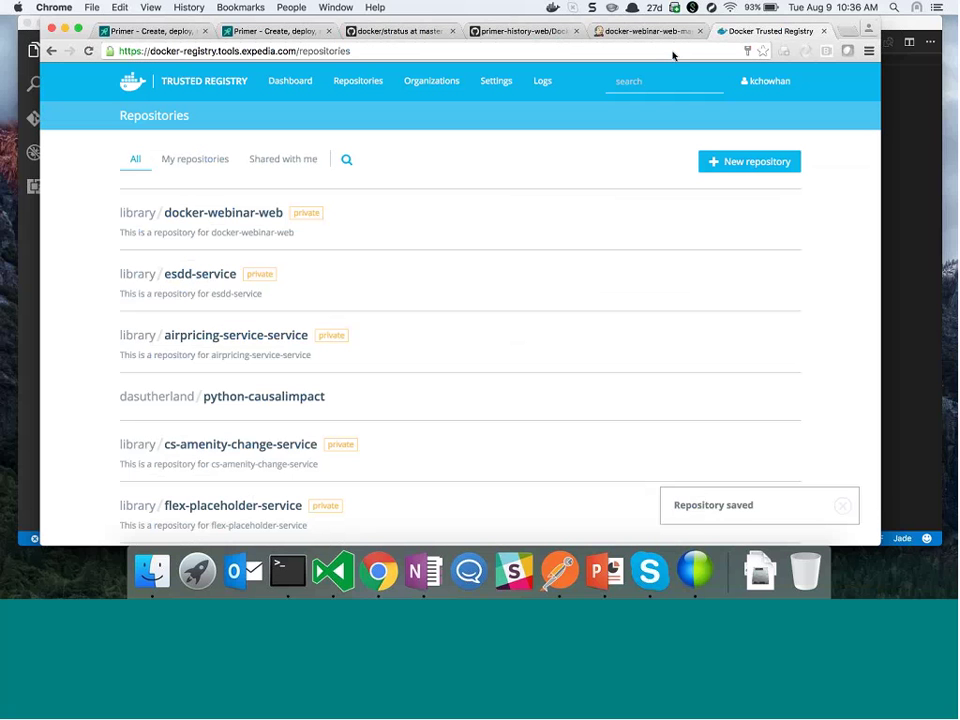
# Search repositories for 'stratus' and view the primer-base-finatra tags
pyautogui.click(350, 159)
pyautogui.write('stratus')
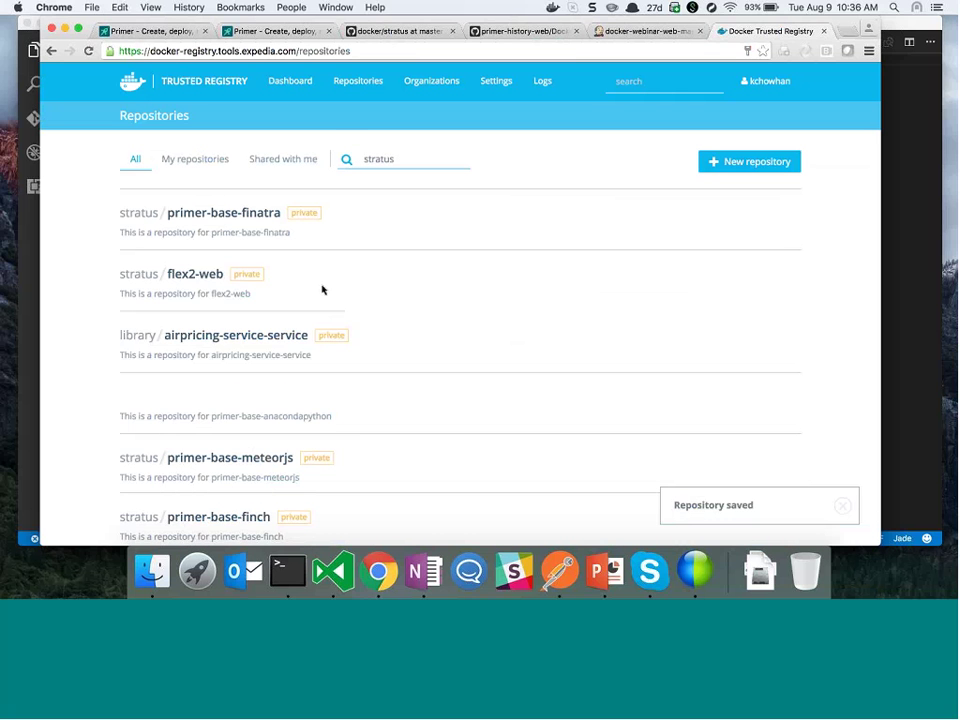
pyautogui.scroll(-5, 322, 290)
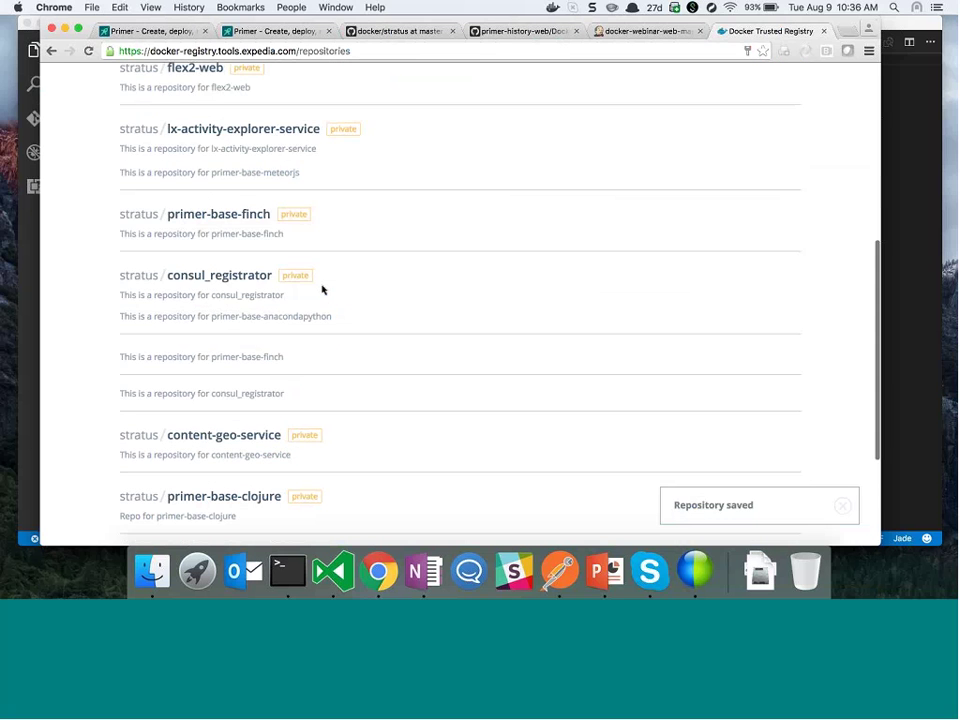
pyautogui.scroll(5, 300, 270)
pyautogui.click(259, 186)
pyautogui.hotkey('ctrl', 'shift', 'Tab')
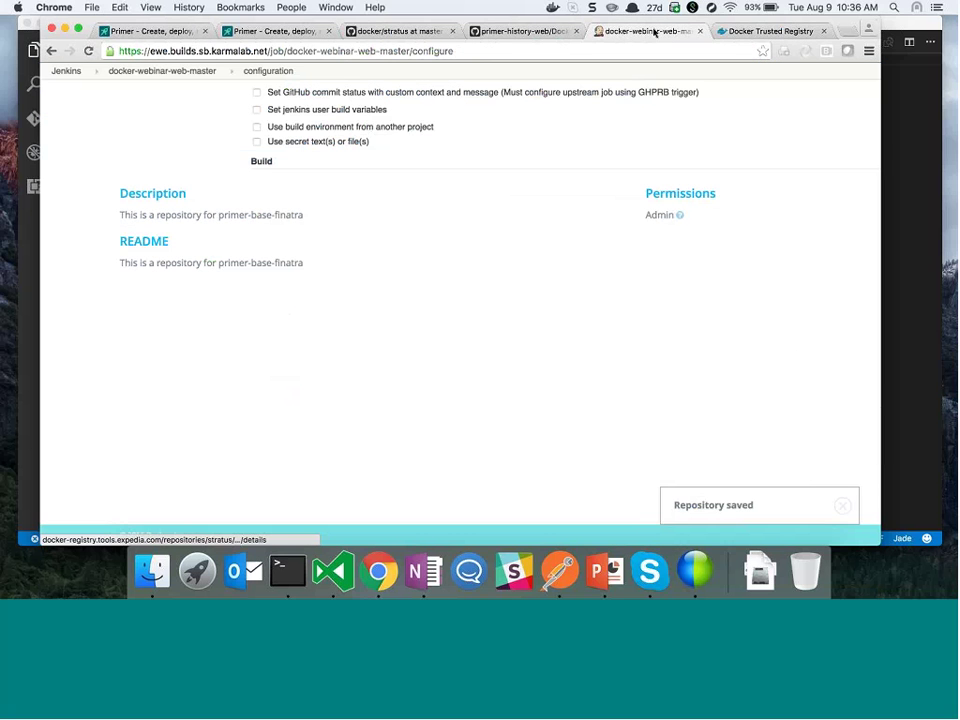
pyautogui.hotkey('ctrl', 'shift', 'Tab')
pyautogui.hotkey('ctrl', 'shift', 'Tab')
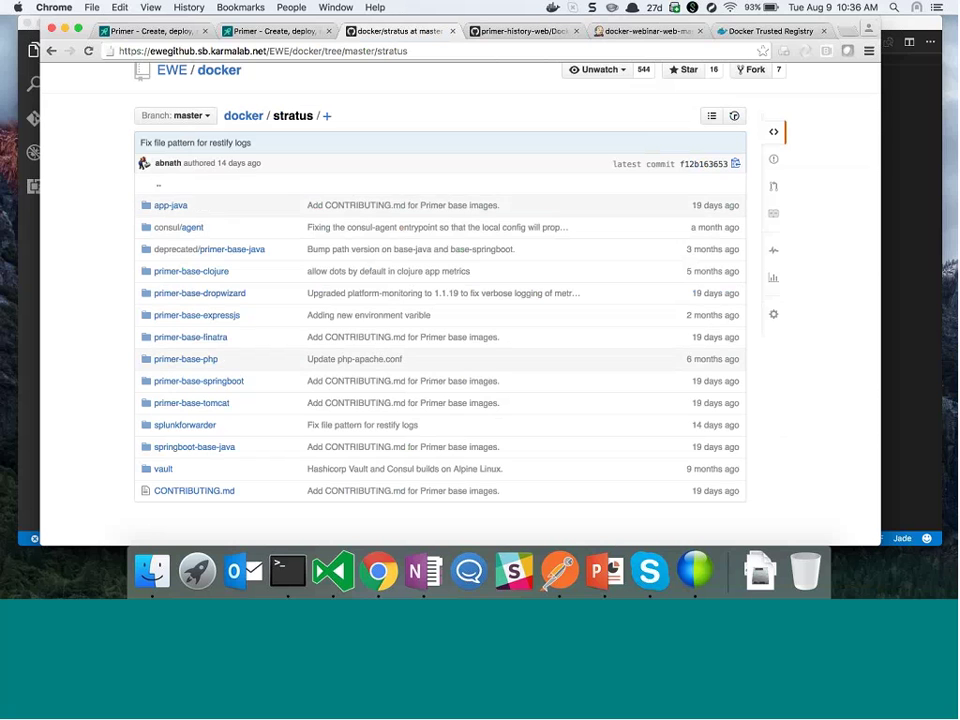
pyautogui.hotkey('ctrl', 'Tab')
pyautogui.hotkey('ctrl', 'Tab')
pyautogui.hotkey('ctrl', 'Tab')
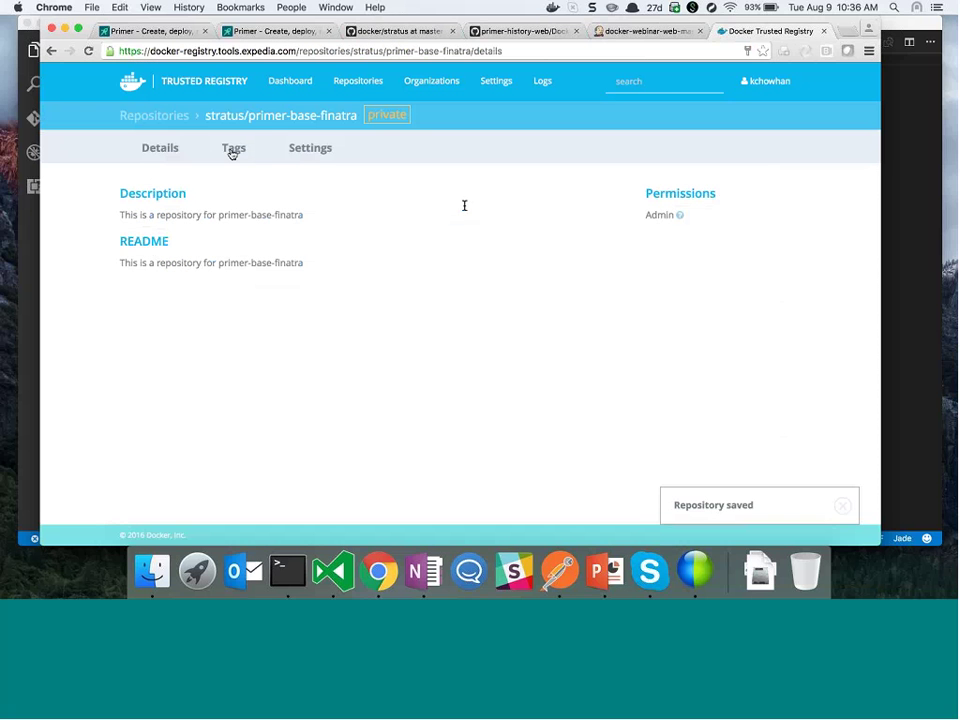
pyautogui.click(232, 150)
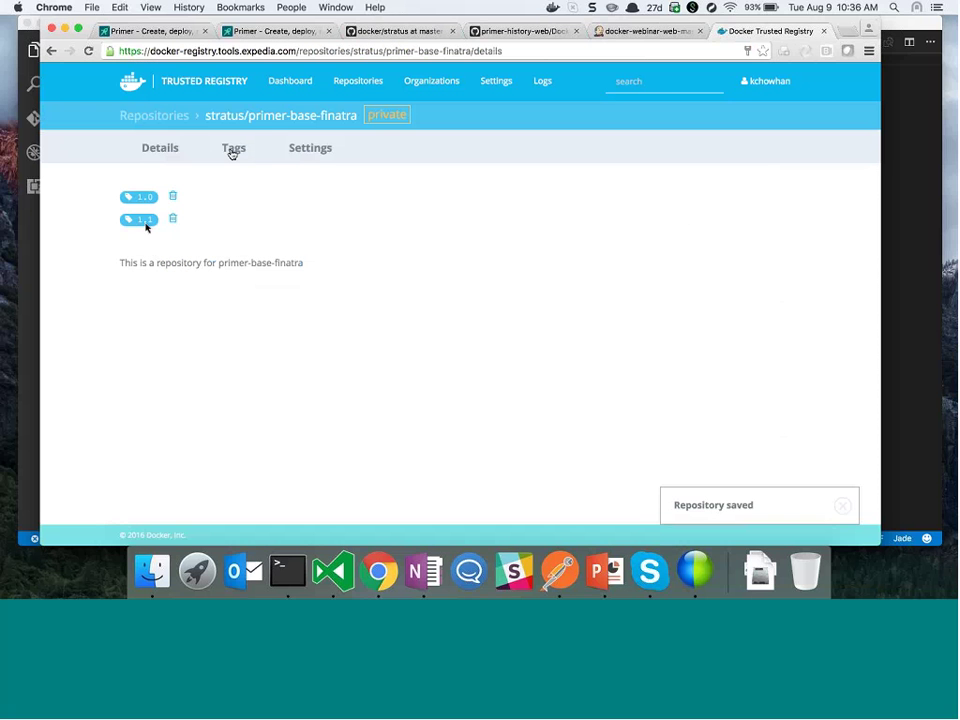
pyautogui.click(53, 54)
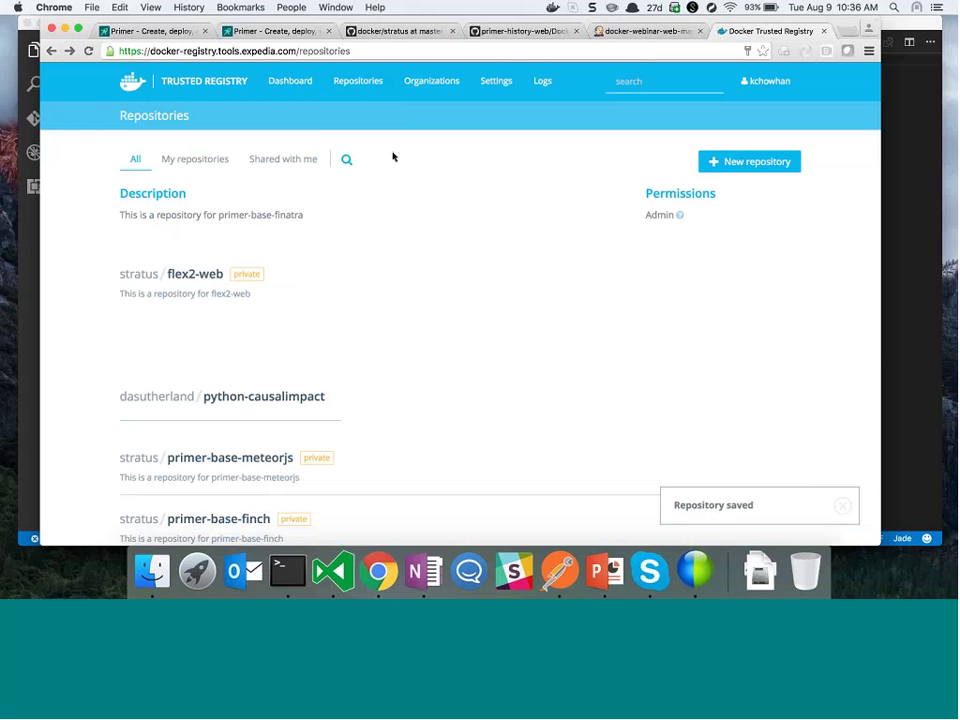
# Search 'stratus' again and open primer-base-expressjs from the second results page
pyautogui.click(346, 158)
pyautogui.write('stratus')
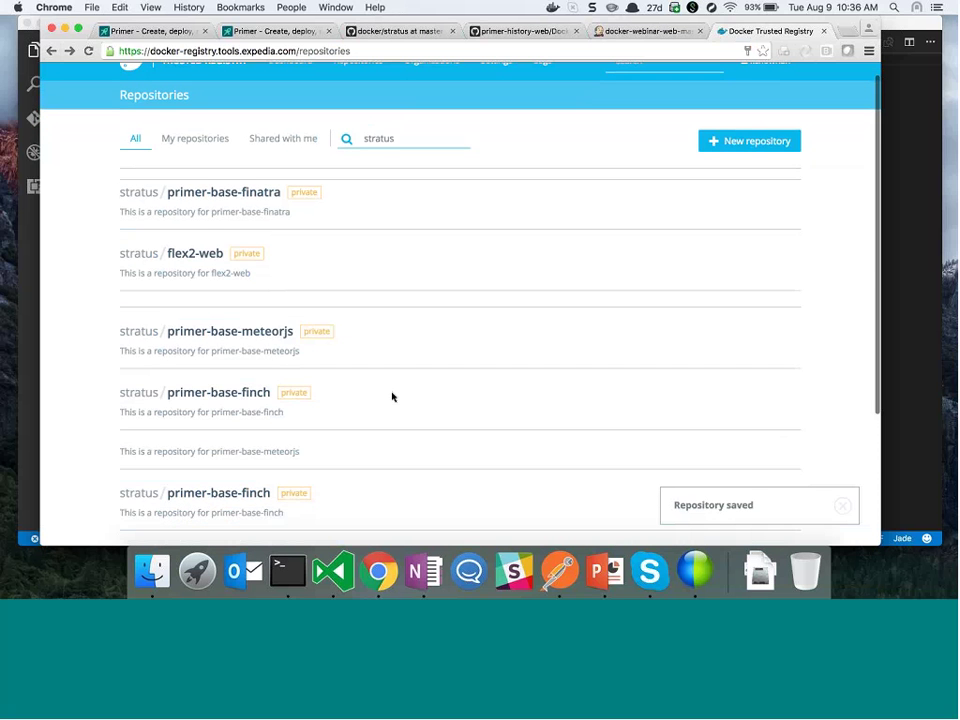
pyautogui.scroll(-5, 392, 397)
pyautogui.click(461, 478)
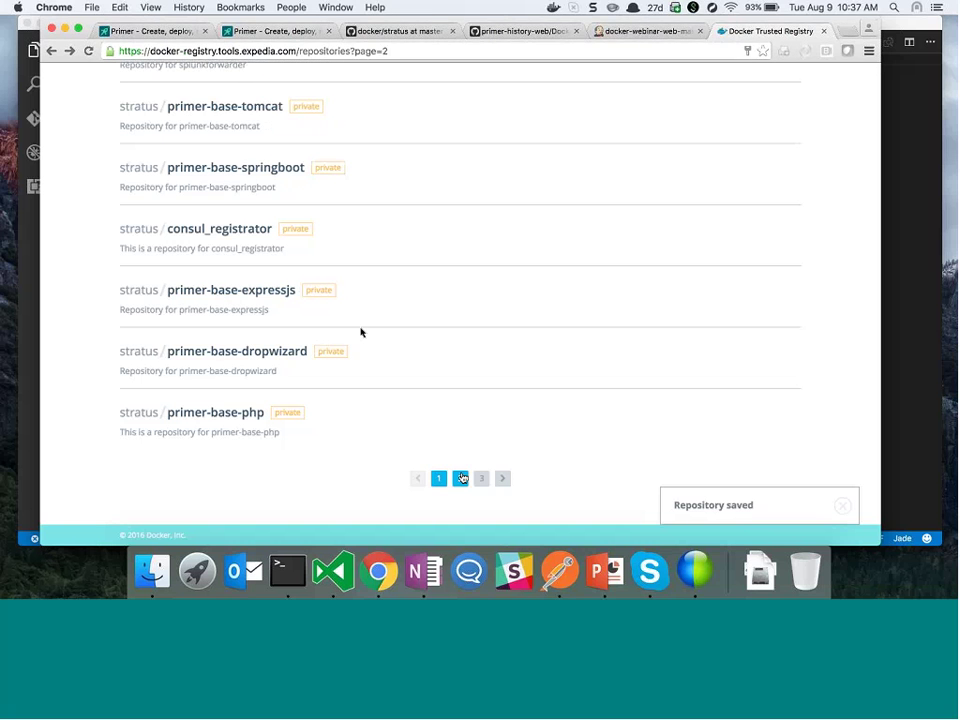
pyautogui.click(361, 332)
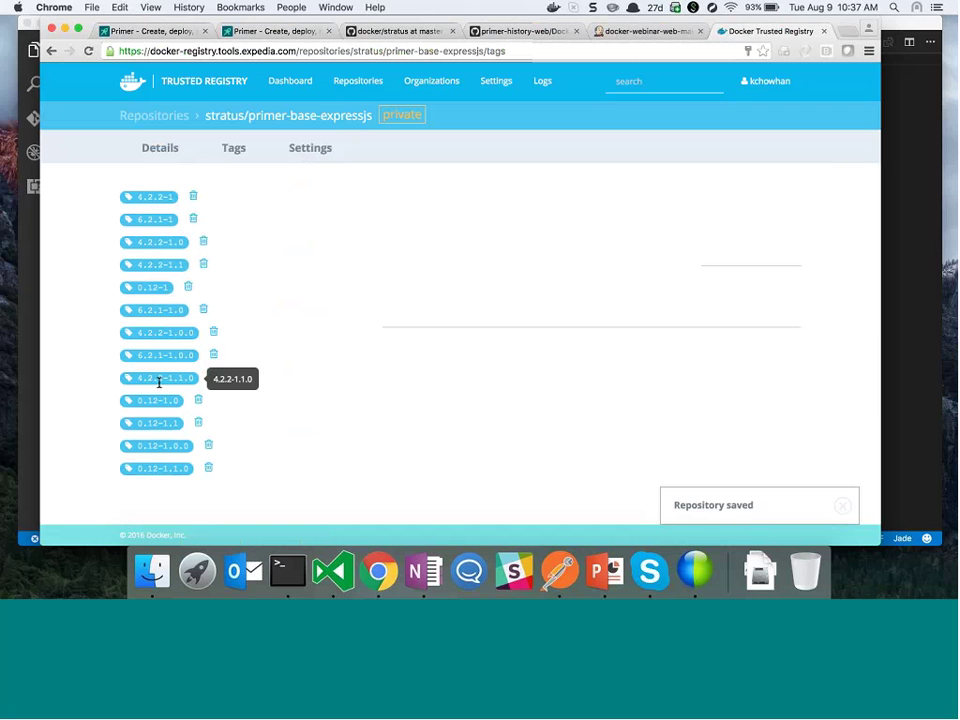
pyautogui.click(133, 116)
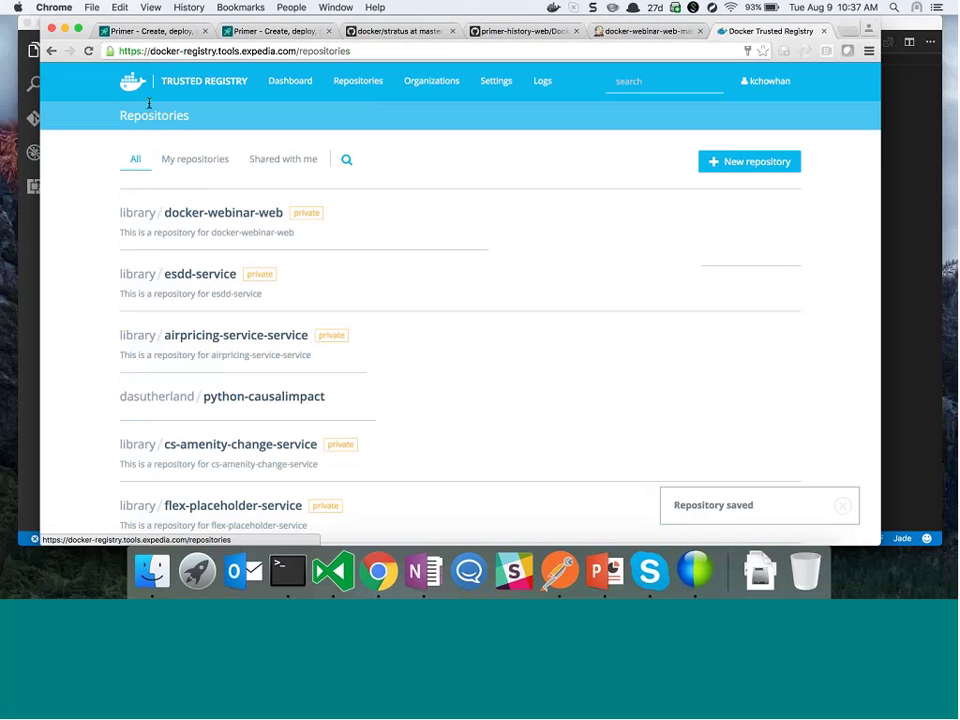
# Glance at index.jade in the code editor, then return to the GitHub stratus folder
pyautogui.press('super+Tab')
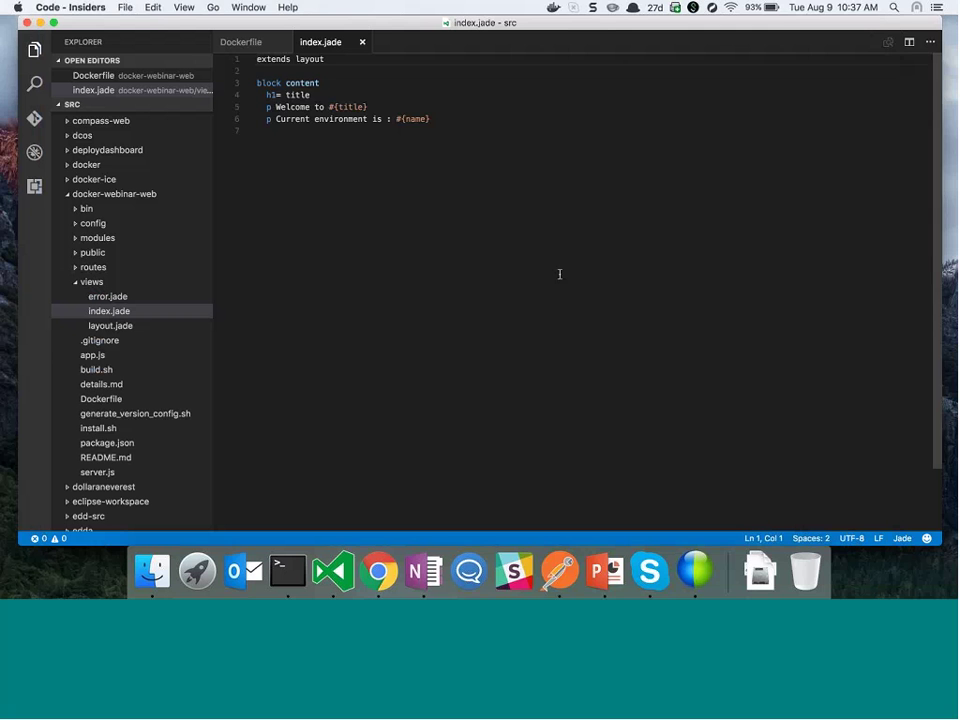
pyautogui.click(559, 274)
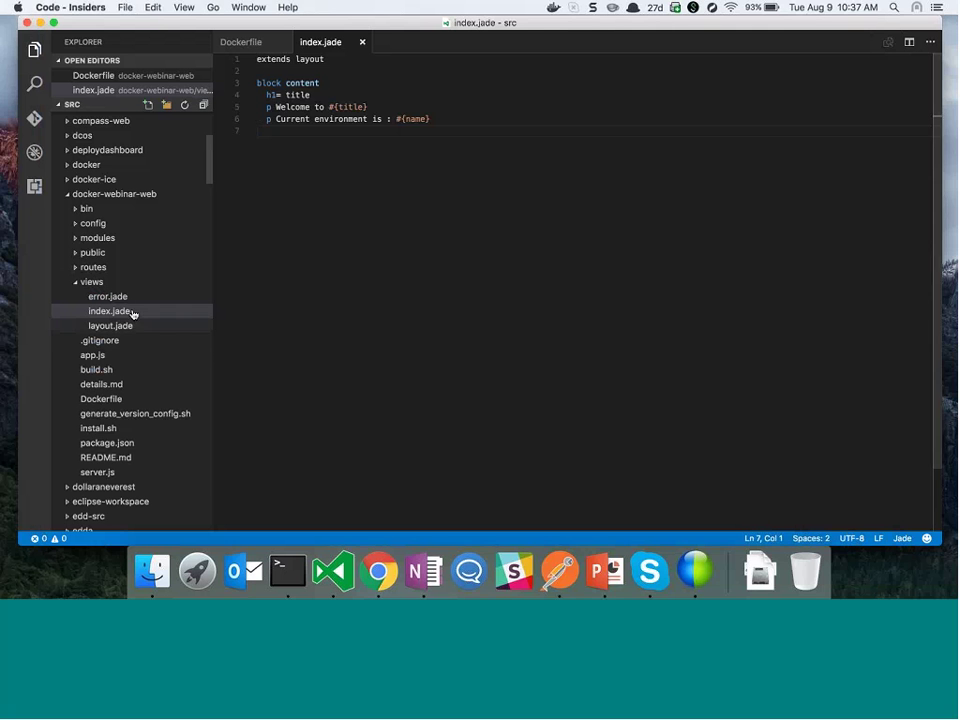
pyautogui.scroll(2, 133, 315)
pyautogui.press('super+Tab')
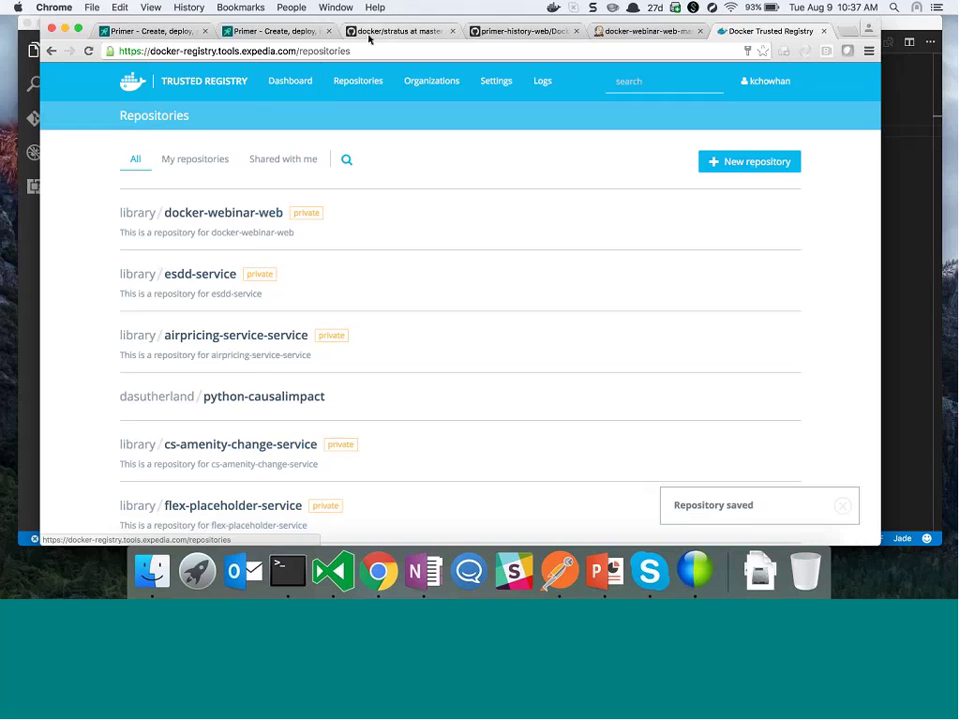
pyautogui.click(395, 31)
pyautogui.scroll(2, 300, 79)
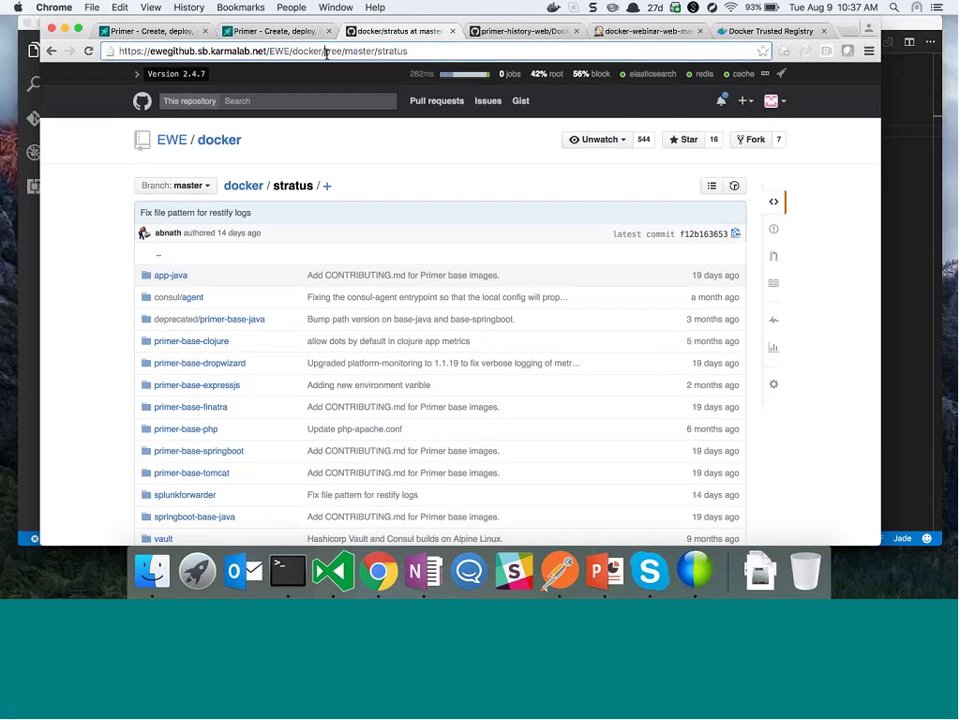
# Edit the address to load the ewe/docker-webinar-web repository page
pyautogui.moveTo(325, 53); pyautogui.dragTo(413, 57)
pyautogui.press('BackSpace')
pyautogui.press('Down')
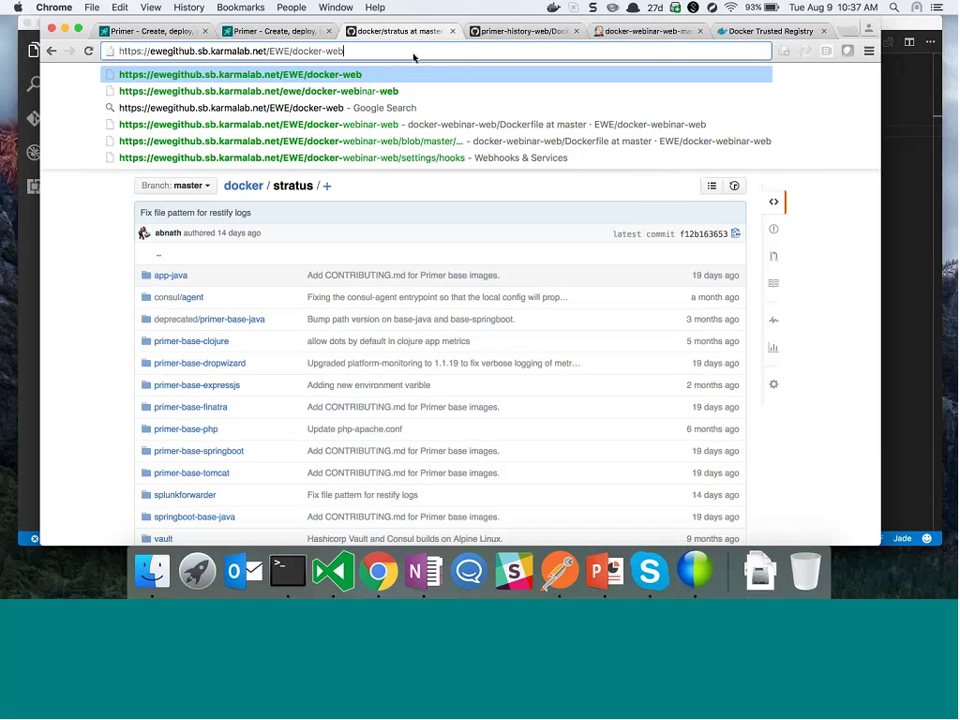
pyautogui.press('Return')
pyautogui.scroll(-1, 480, 311)
pyautogui.scroll(-1, 480, 311)
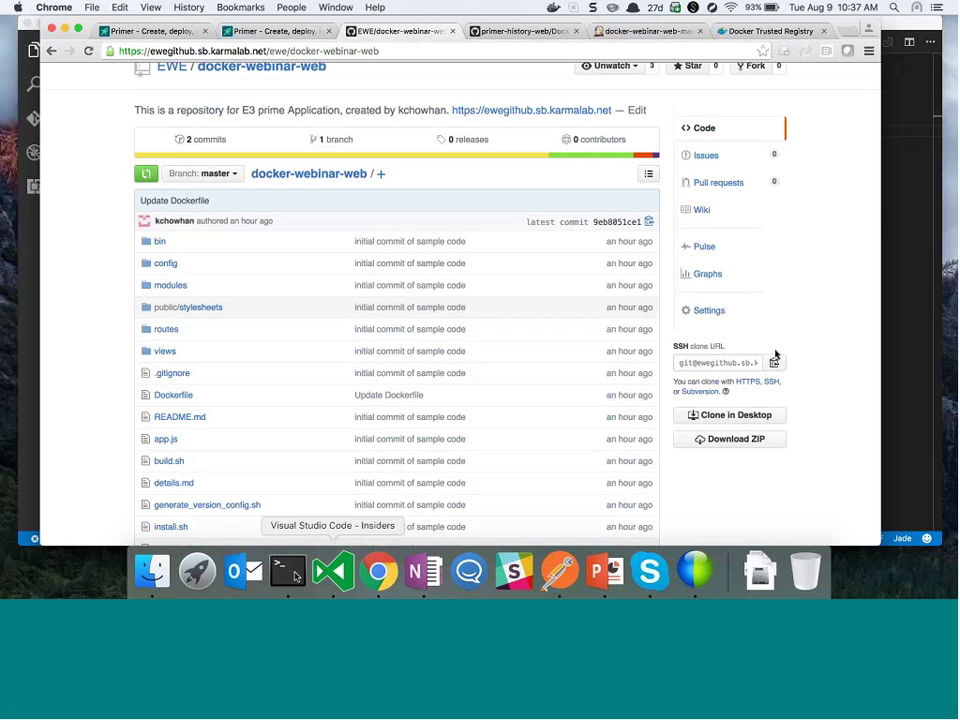
# Bring the terminal and then the code editor showing index.jade to the front
pyautogui.click(287, 571)
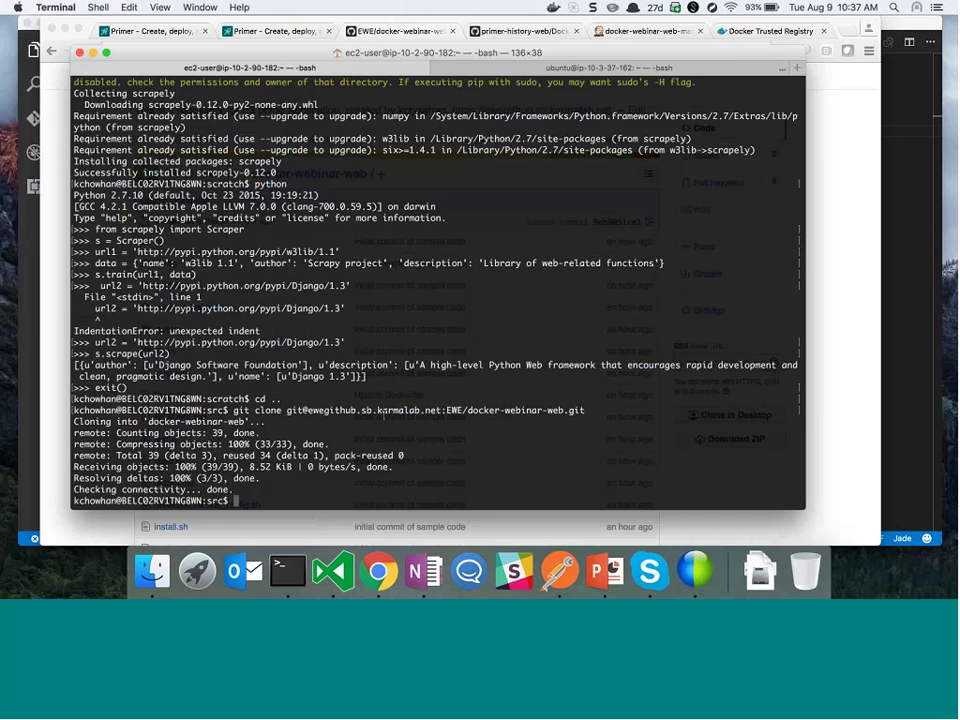
pyautogui.press('super+Tab')
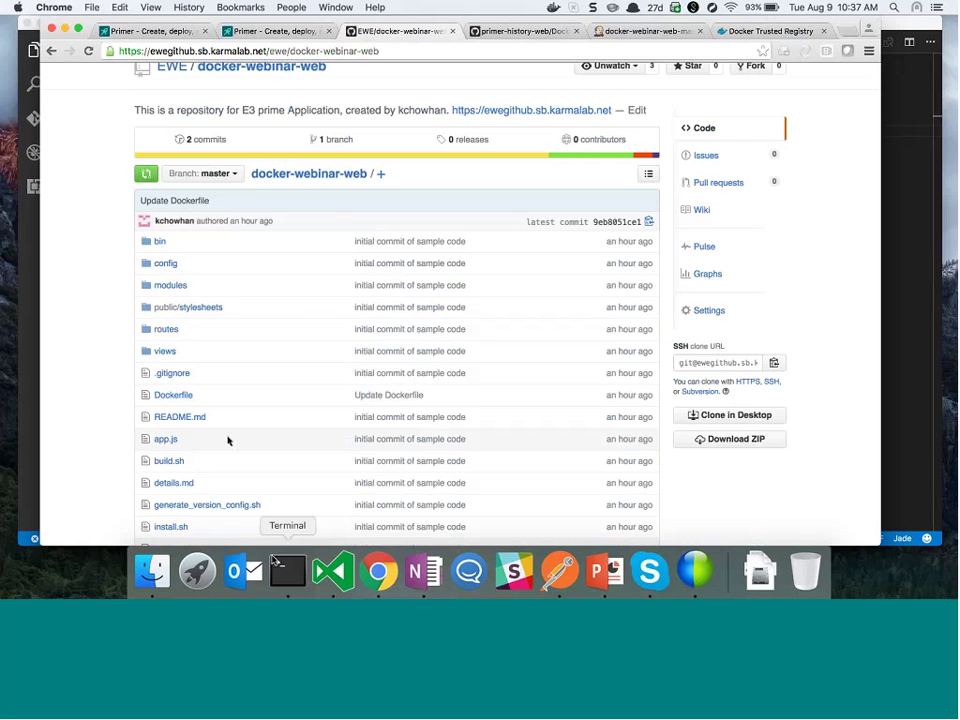
pyautogui.click(277, 564)
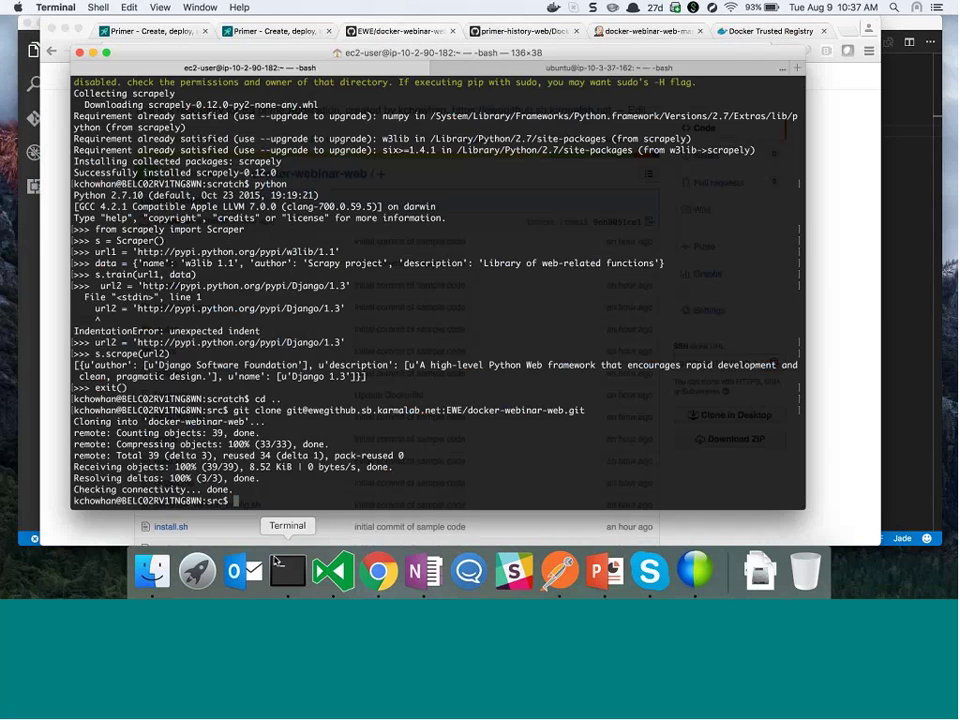
pyautogui.click(886, 305)
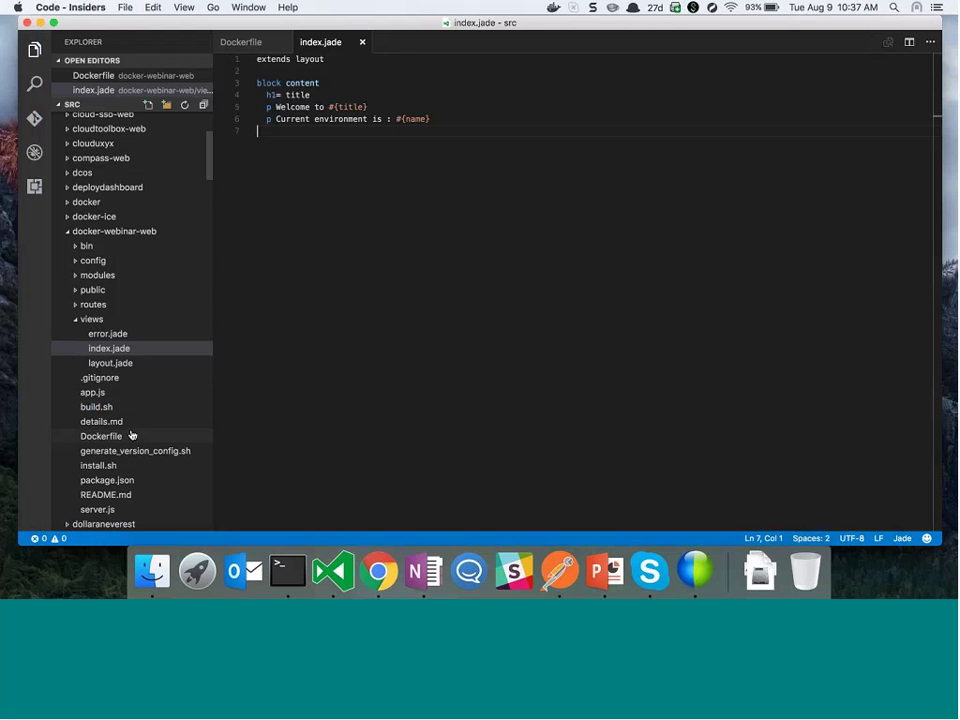
# Insert 'Docker Webinar ' before #{title} on line 5 of index.jade and save
pyautogui.click(326, 106)
pyautogui.write('Do')
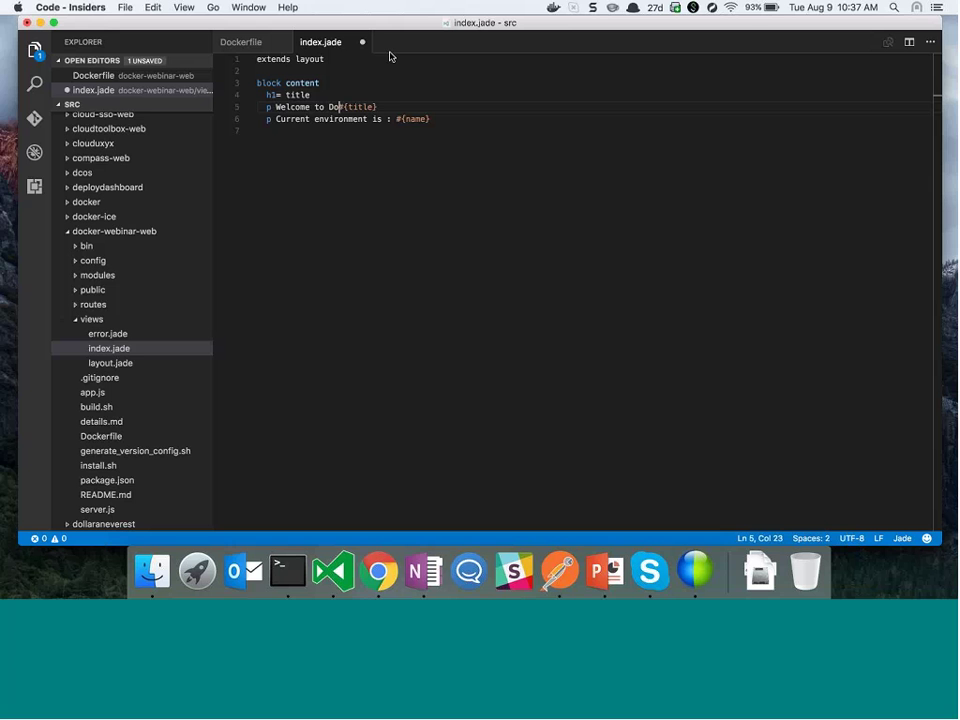
pyautogui.write('cker Webinar')
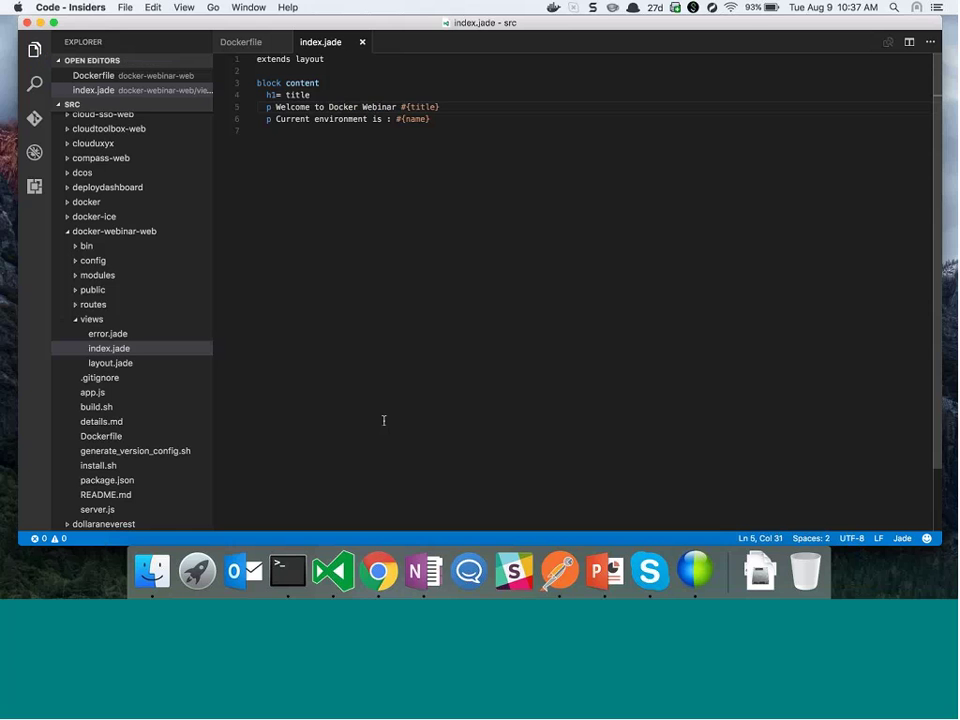
pyautogui.press('super+Tab')
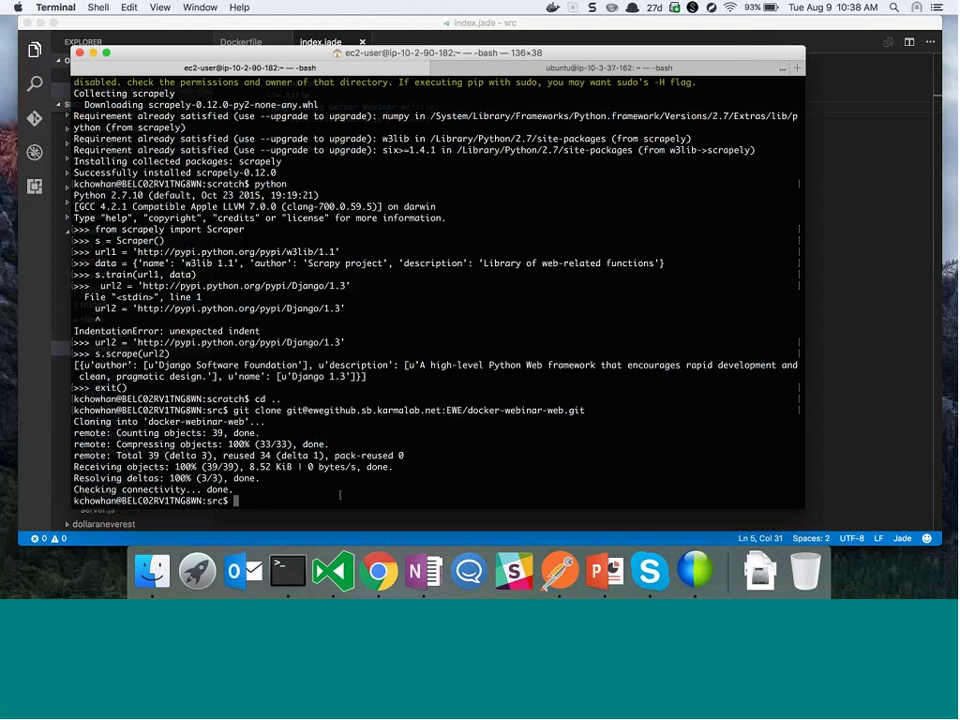
# In the docker-webinar-web folder, create branch docker-webinar and commit 'docker webinar welcome message'
pyautogui.write('cd do')
pyautogui.press('Tab')
pyautogui.press('Return')
pyautogui.write('g')
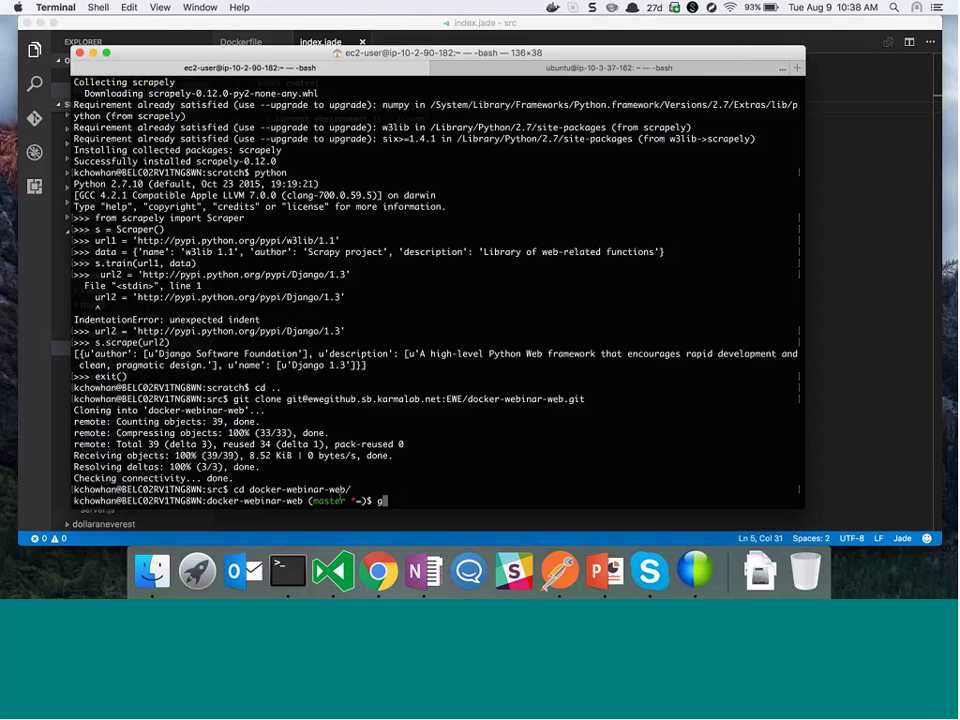
pyautogui.write('it checkout')
pyautogui.write(' -b o')
pyautogui.write('ocker-webinar')
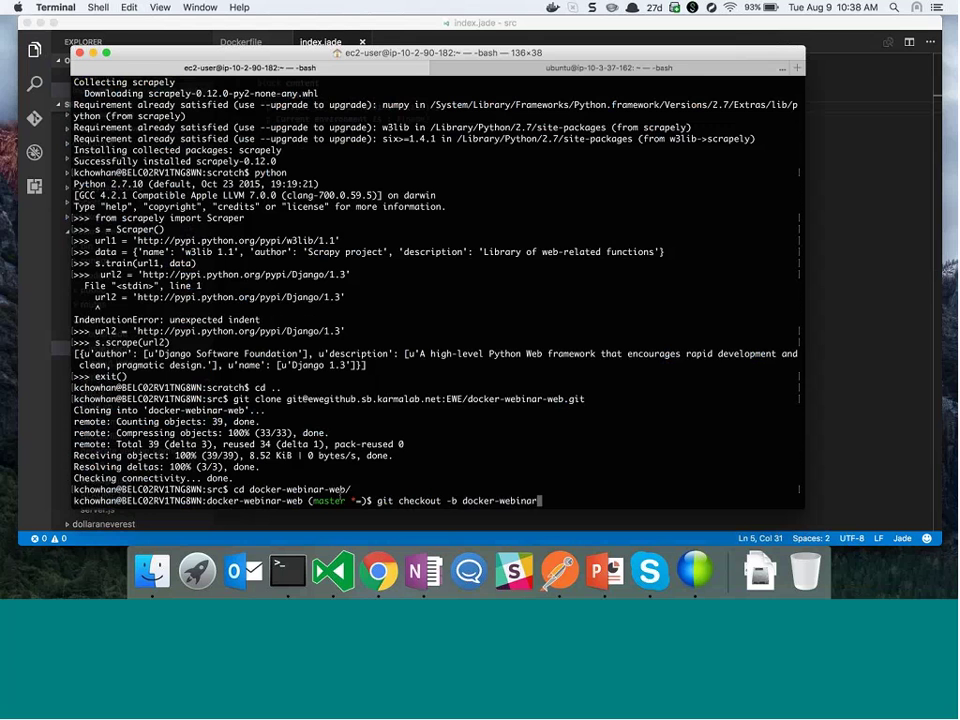
pyautogui.press('Return')
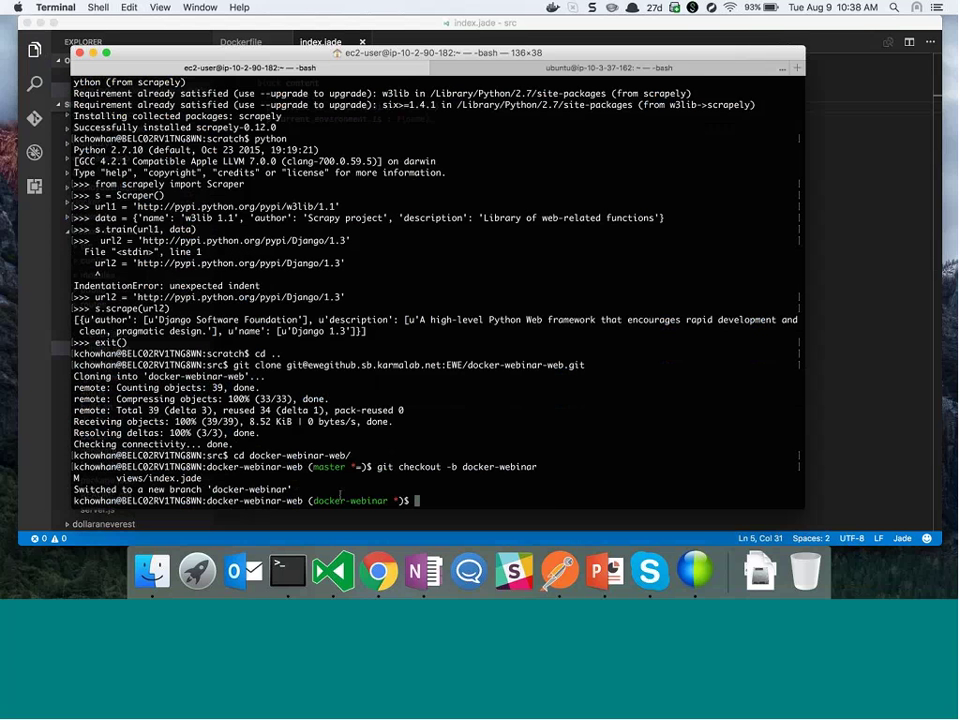
pyautogui.write('git commit -am "docker webinar')
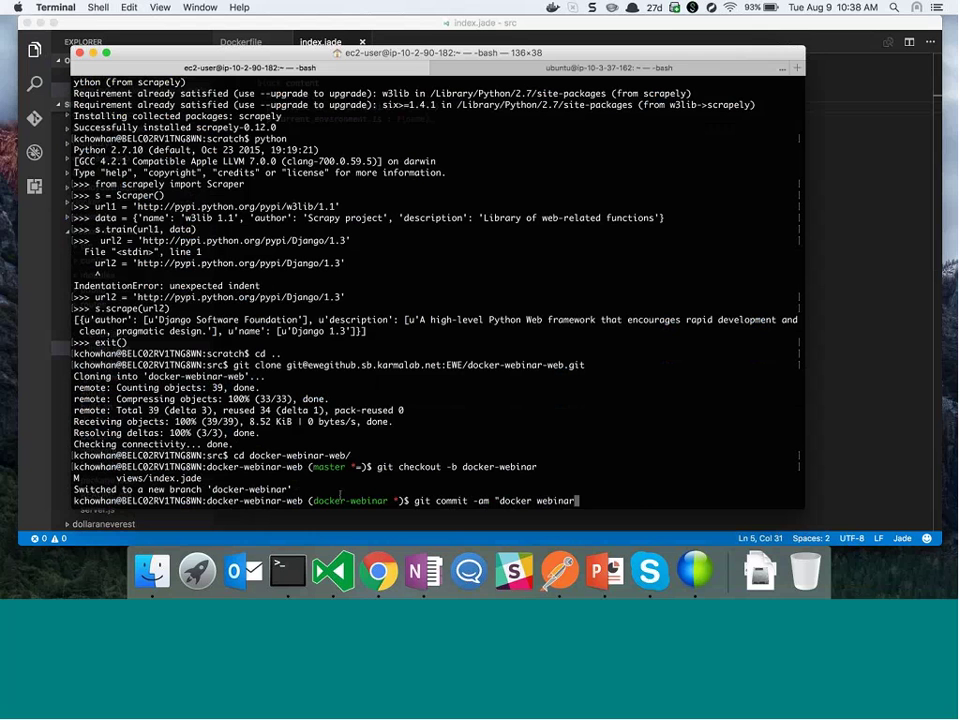
pyautogui.write(' welcome message"')
pyautogui.press('Return')
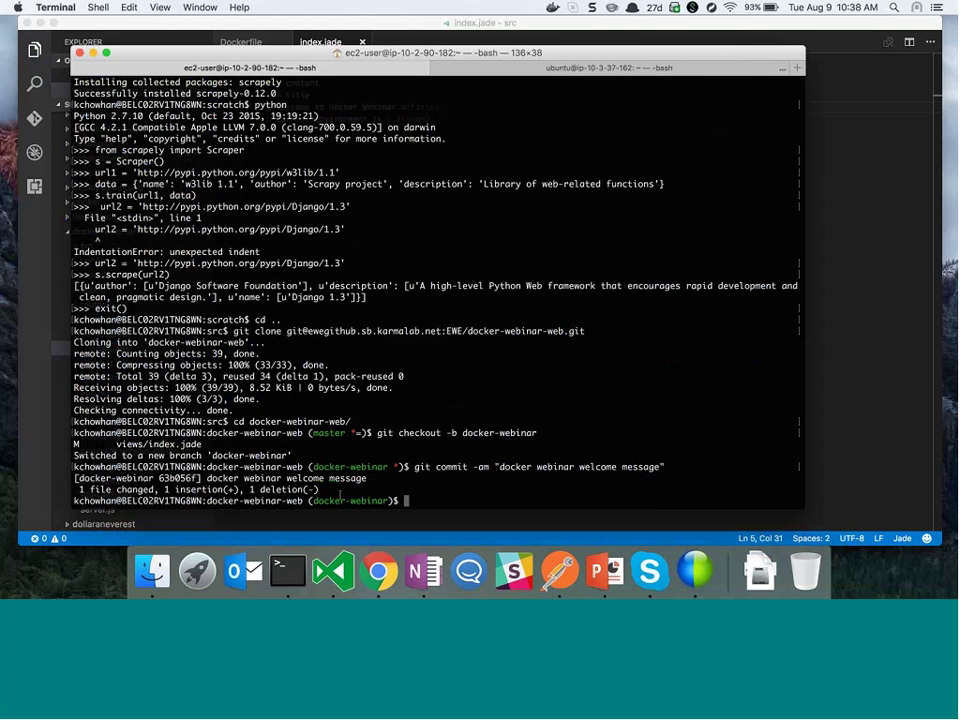
# Run 'git push origin docker-webinar-web' to push to the remote
pyautogui.write('git push orign')
pyautogui.press('BackSpace')
pyautogui.write('in dokc')
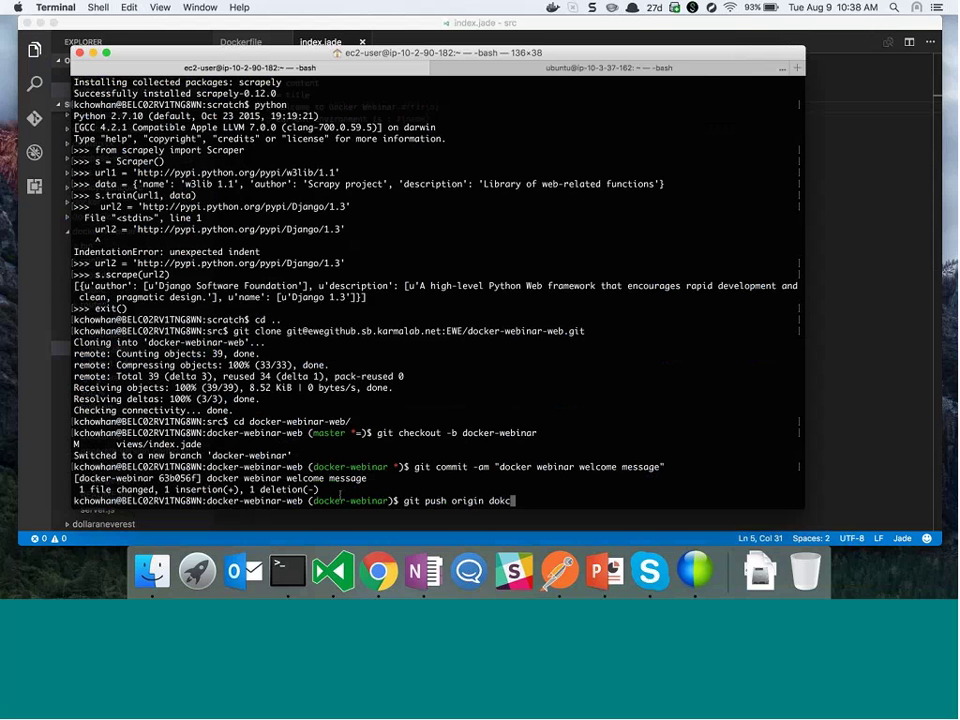
pyautogui.press('BackSpace')
pyautogui.press('BackSpace')
pyautogui.write('cker-webinar-web')
pyautogui.press('Return')
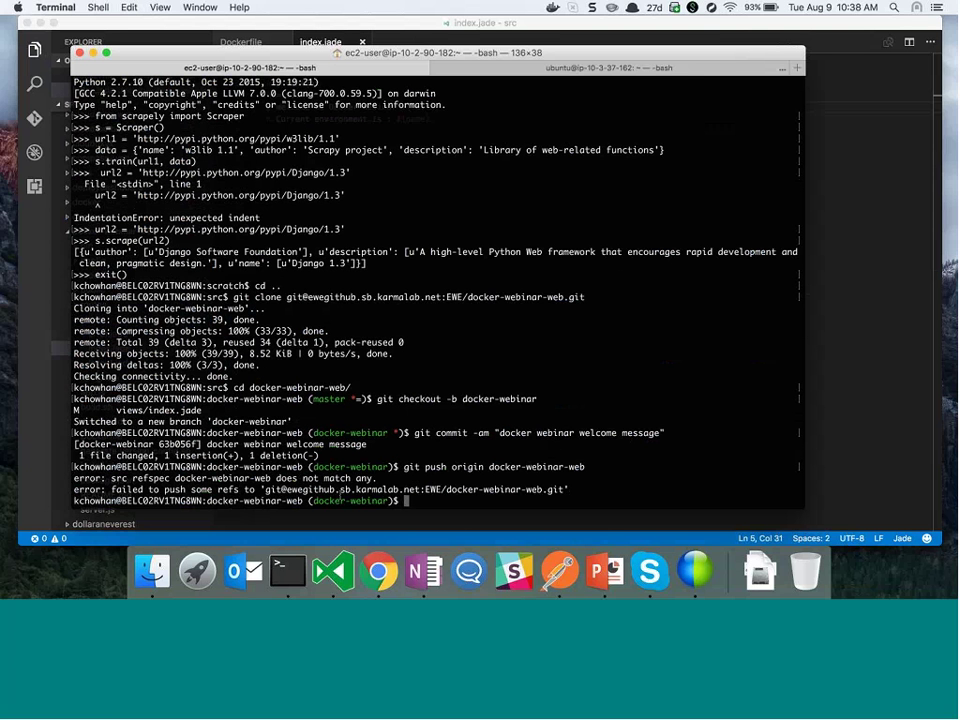
# Rerun the push as 'git push origin docker-webinar' to publish the new branch
pyautogui.press('Up')
pyautogui.press('Left')
pyautogui.press('Left')
pyautogui.press('Left')
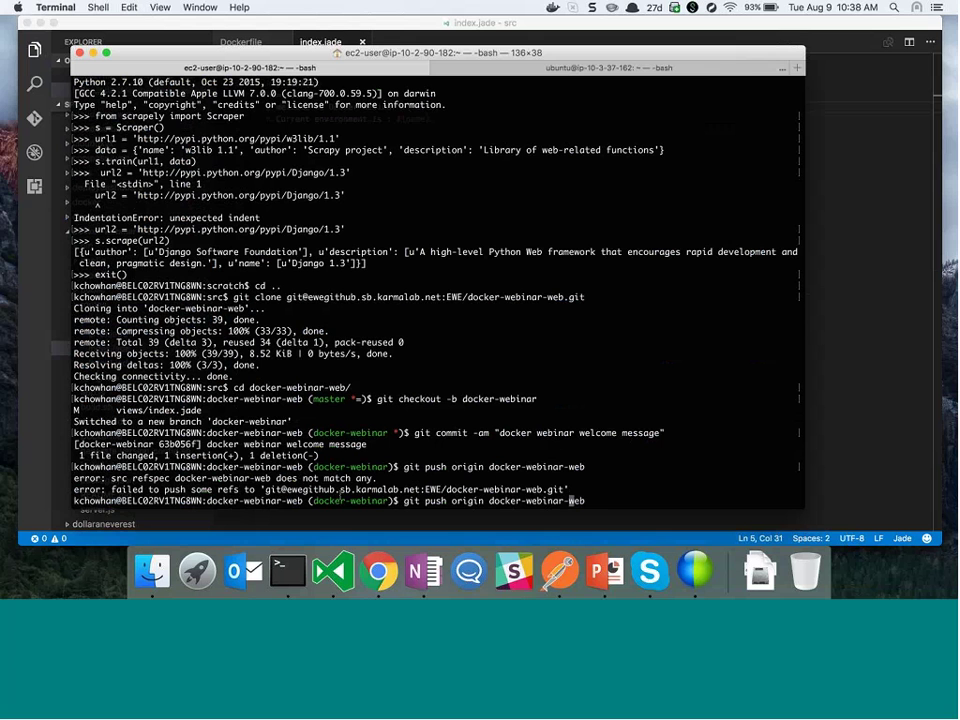
pyautogui.press('BackSpace')
pyautogui.press('Delete')
pyautogui.press('Delete')
pyautogui.press('Delete')
pyautogui.press('Return')
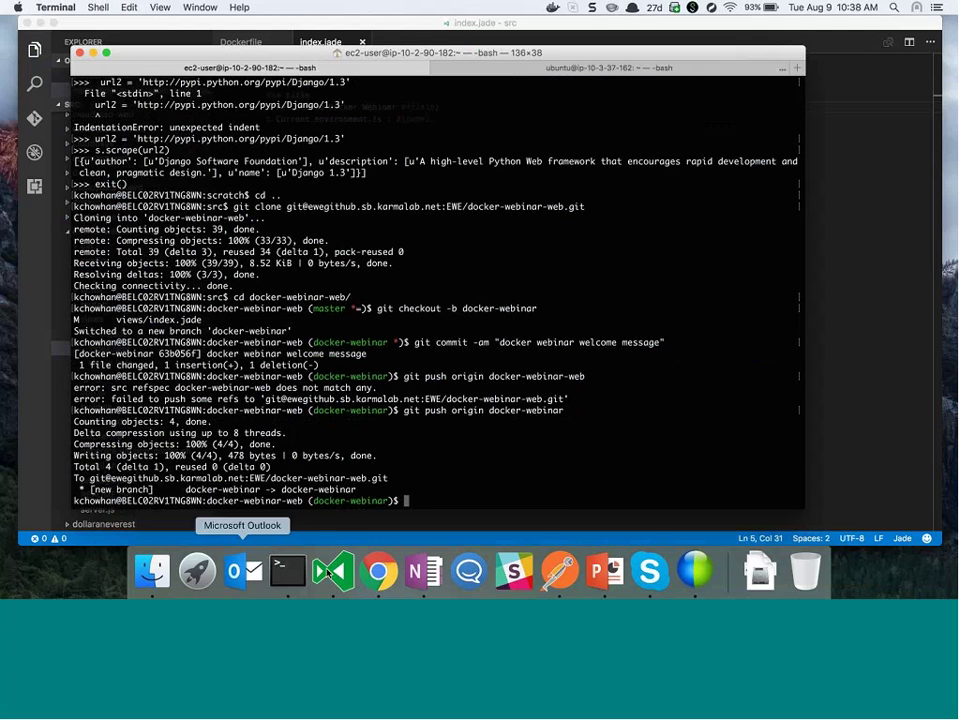
# Reload the repository page and open a pull request for the docker-webinar branch
pyautogui.click(378, 571)
pyautogui.scroll(2, 289, 141)
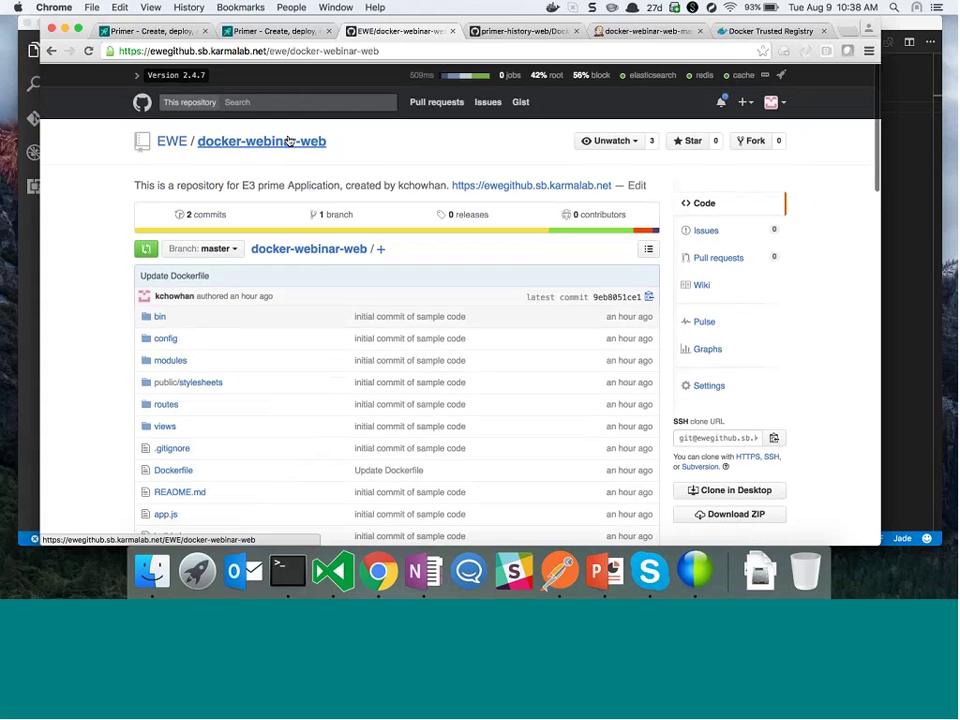
pyautogui.click(289, 141)
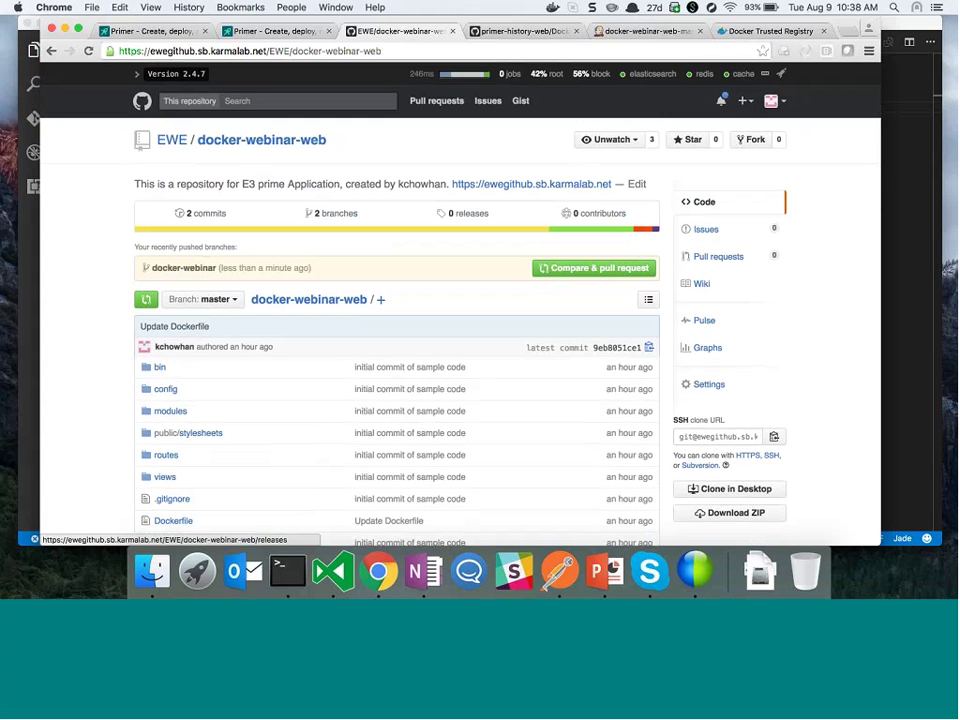
pyautogui.click(558, 270)
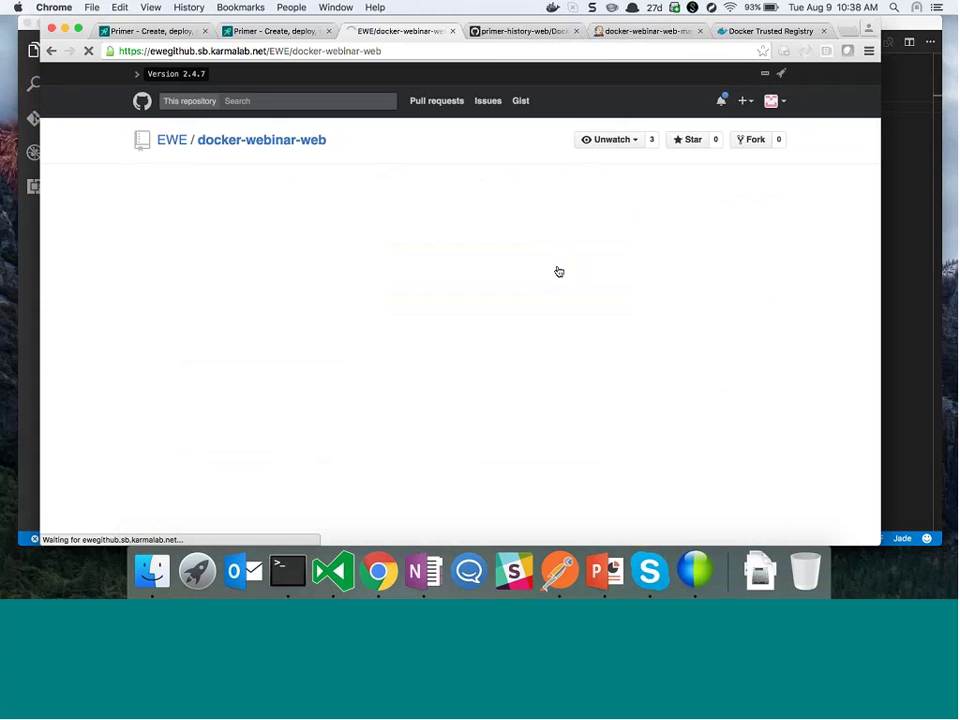
pyautogui.scroll(-5, 558, 270)
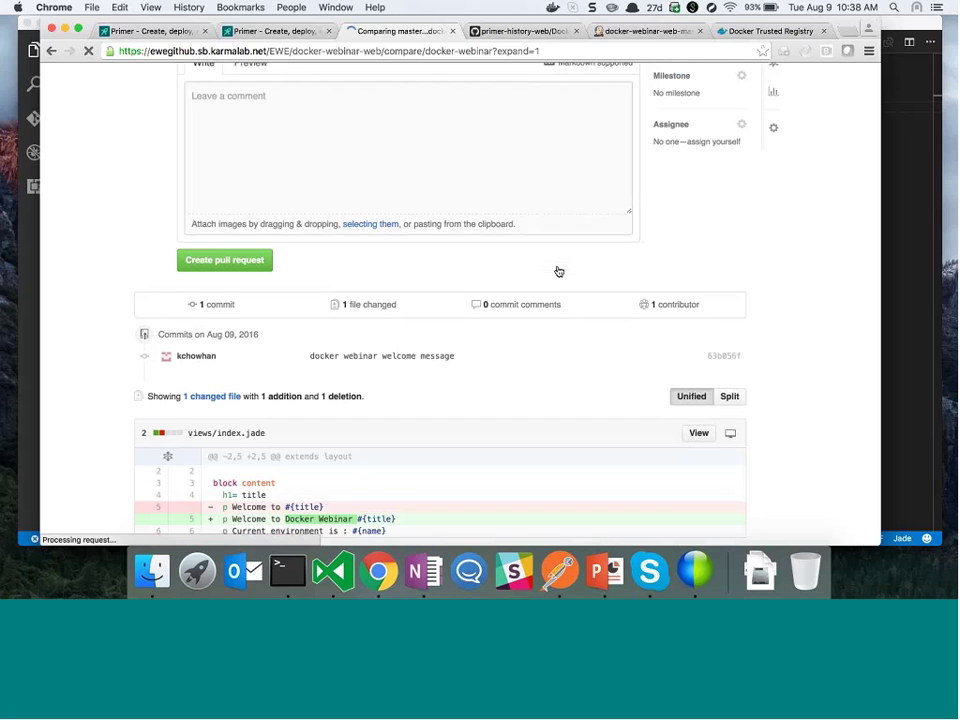
pyautogui.scroll(-3, 558, 271)
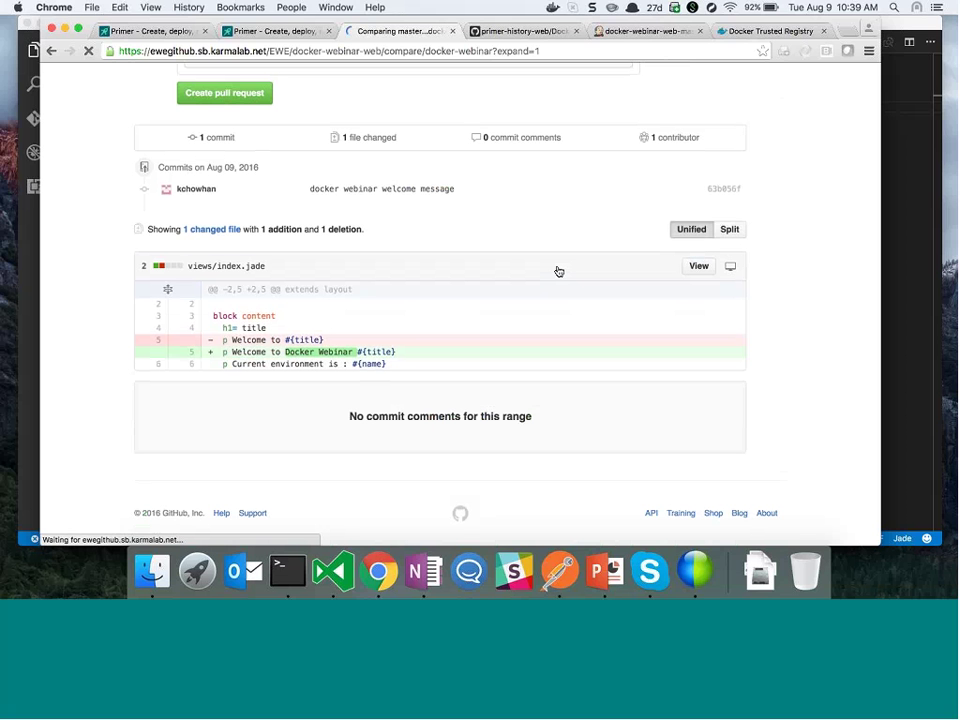
pyautogui.scroll(8, 558, 271)
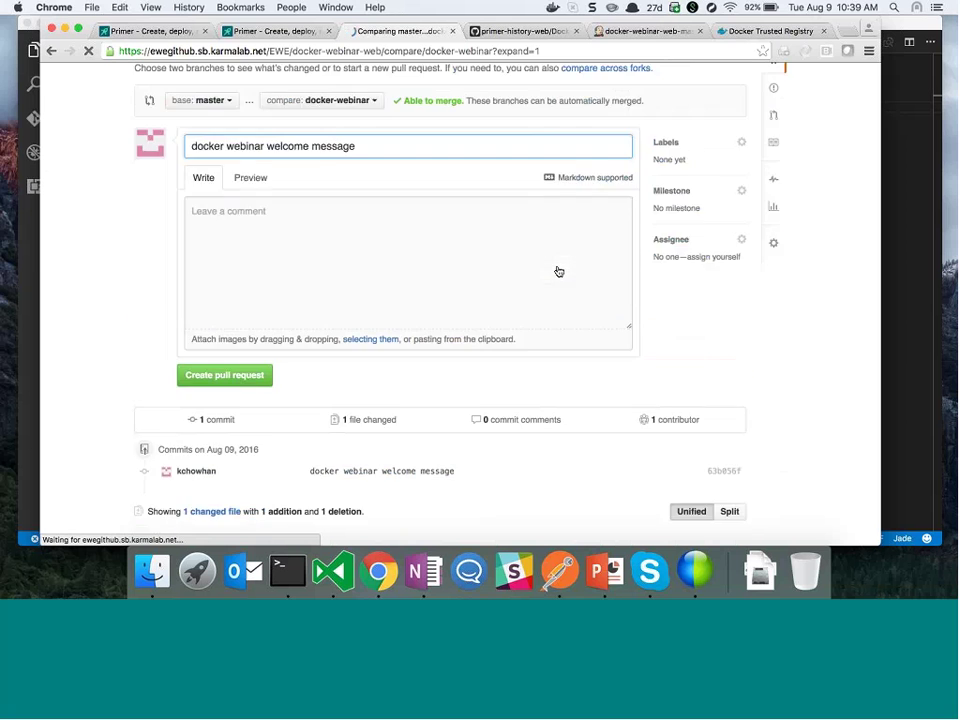
pyautogui.scroll(-4, 200, 330)
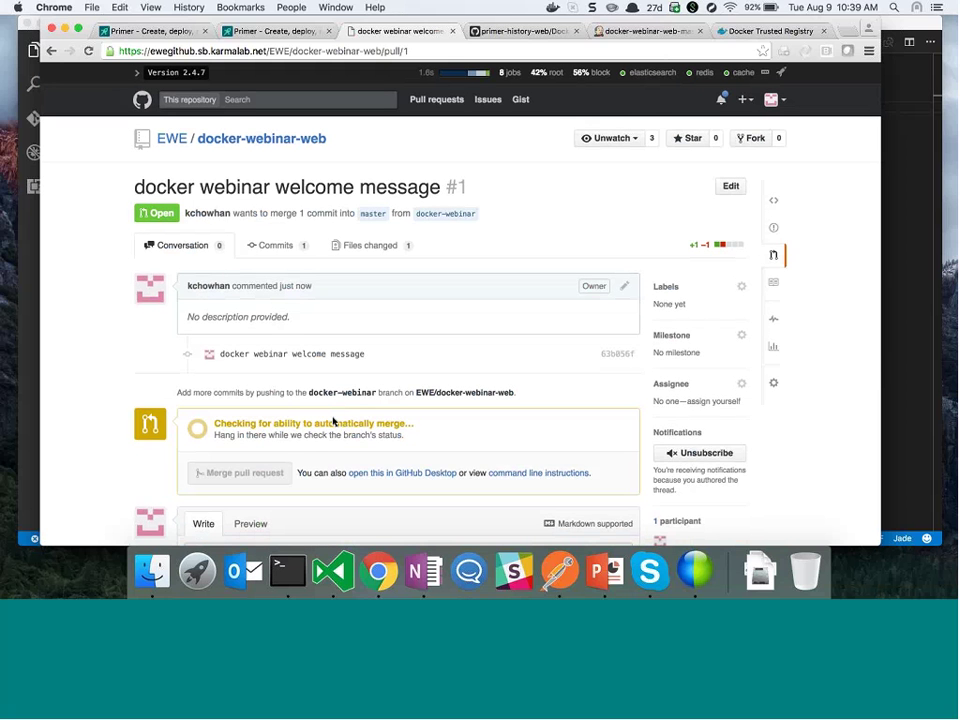
# Merge the pull request into master and delete the docker-webinar branch
pyautogui.click(264, 472)
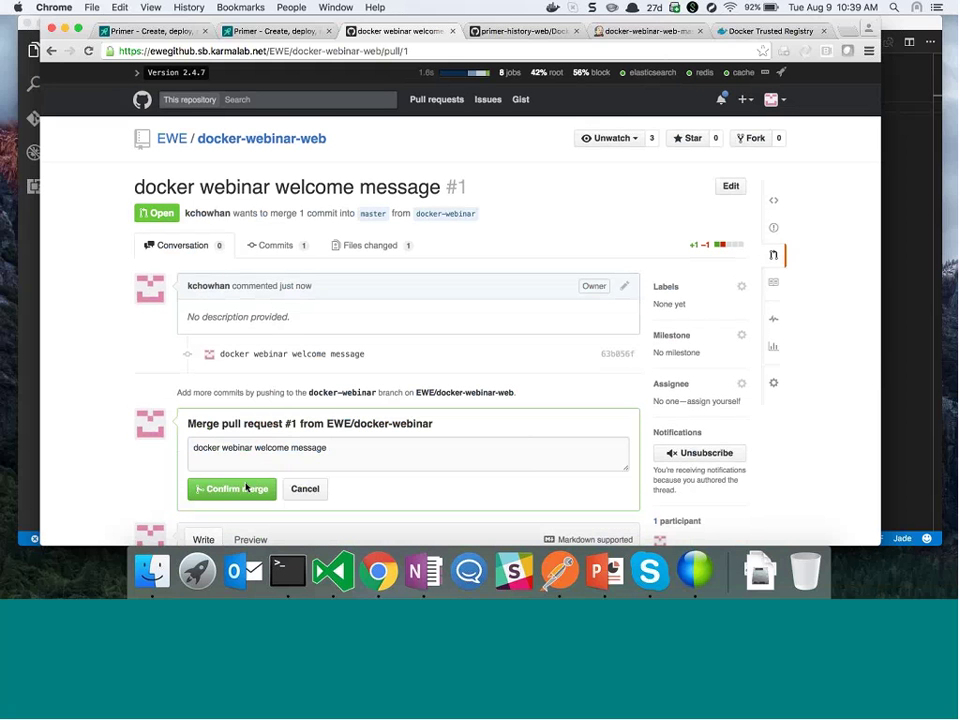
pyautogui.click(246, 487)
pyautogui.click(556, 406)
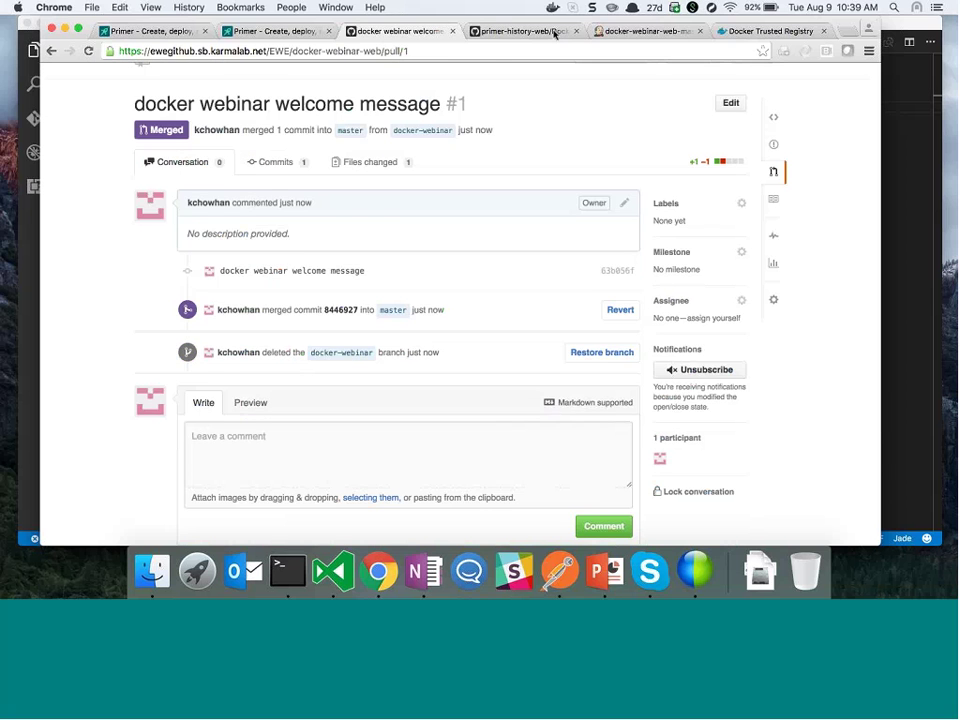
pyautogui.click(645, 31)
pyautogui.scroll(6, 188, 80)
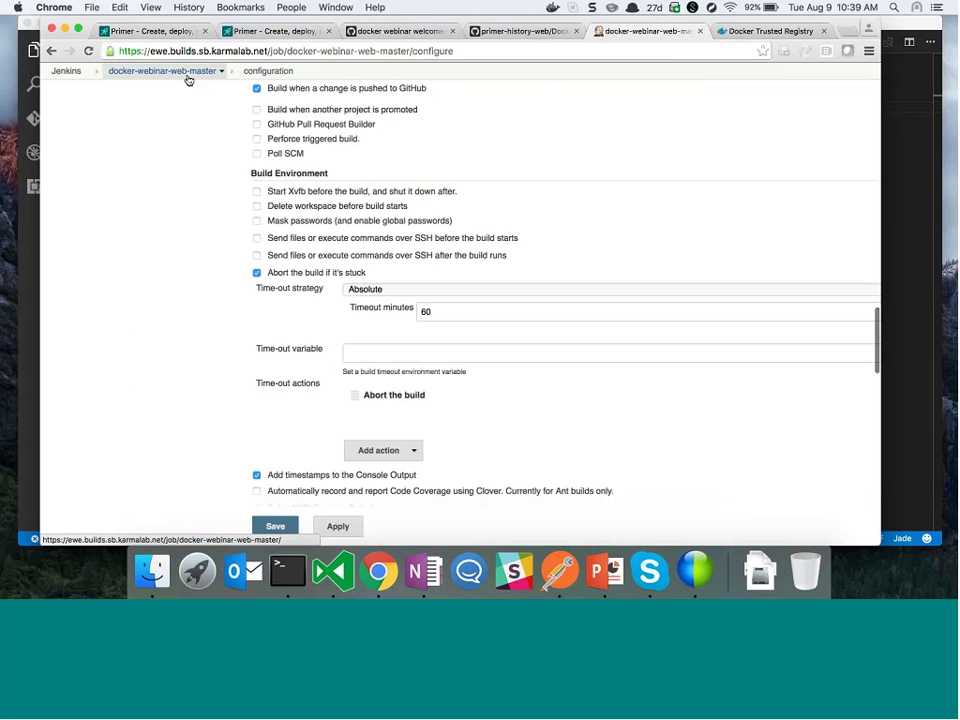
# Open the docker-webinar-web-master project page with build #5 pending, then go to Docker Trusted Registry
pyautogui.click(188, 78)
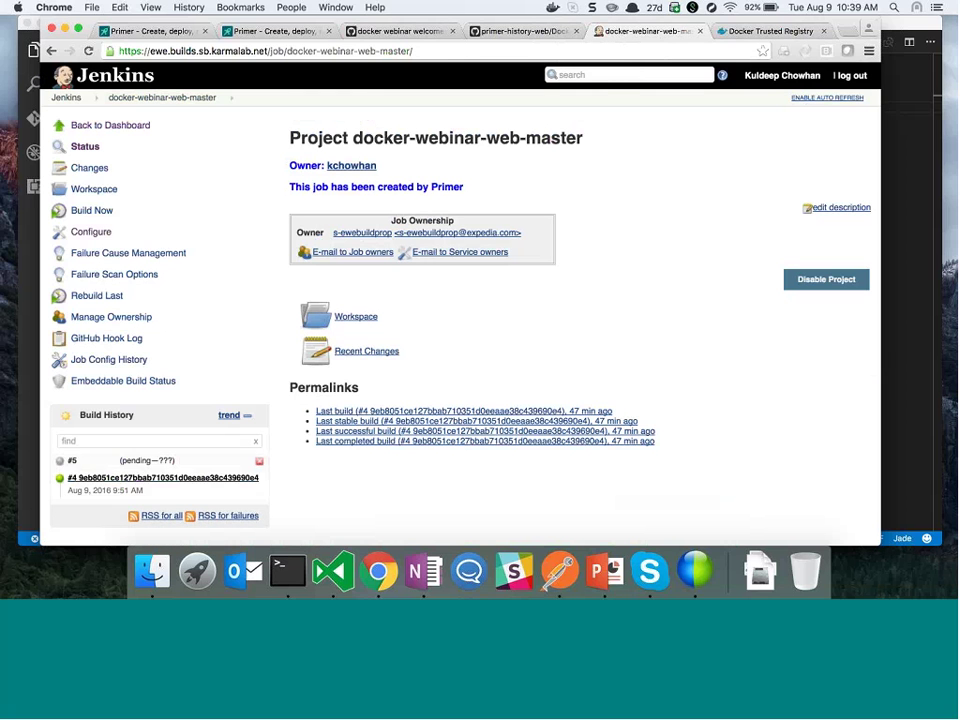
pyautogui.click(776, 31)
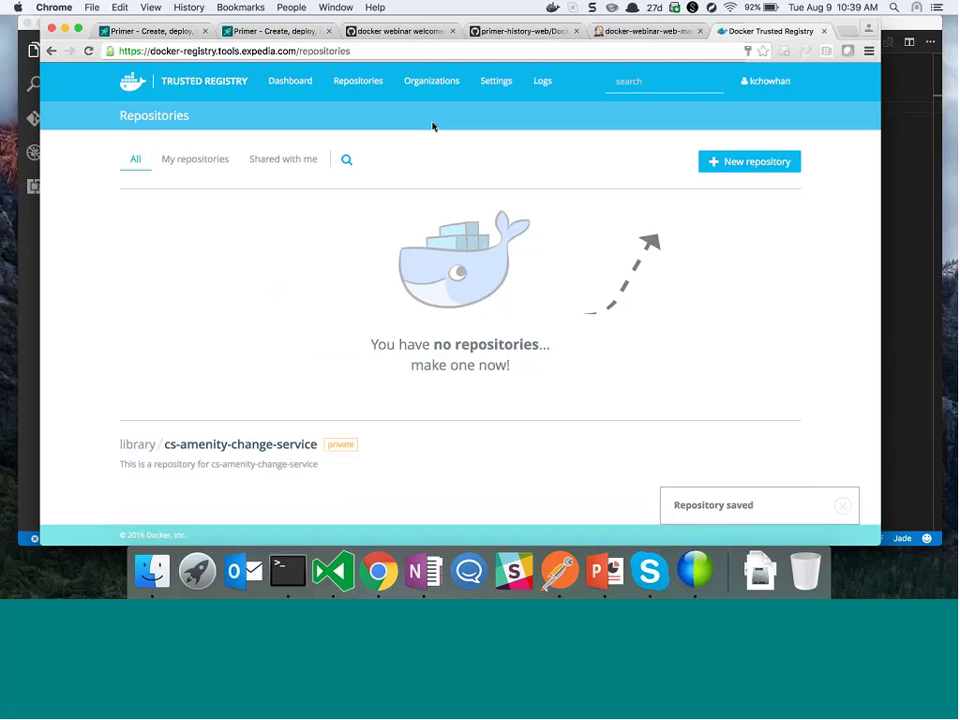
# Check the docker-webinar-web repository, the Dashboard, and Repositories shared with me in the registry
pyautogui.click(201, 208)
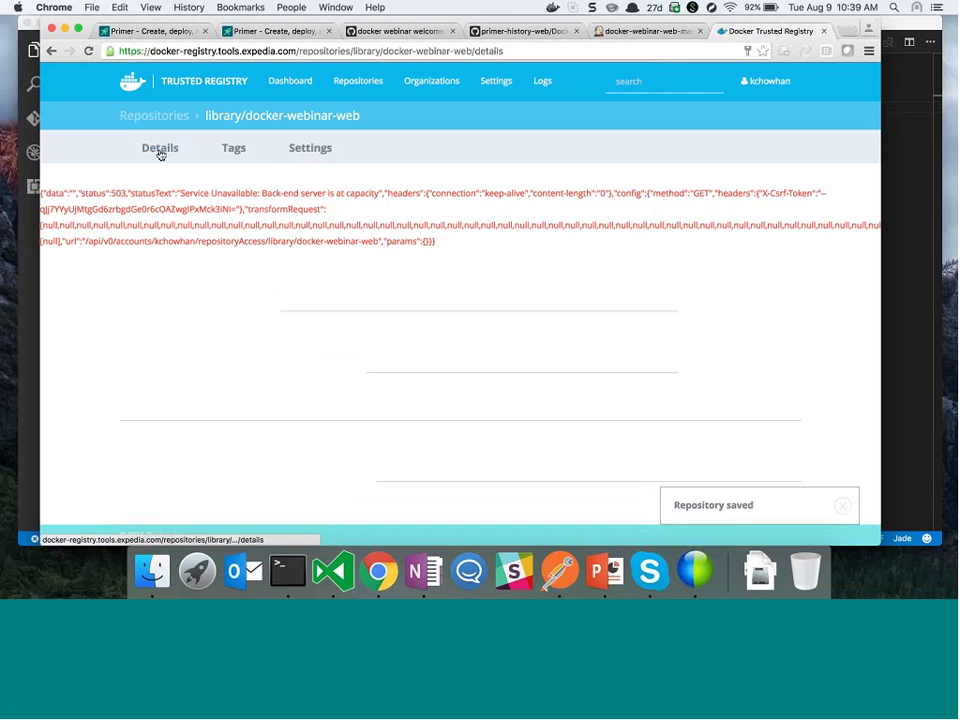
pyautogui.click(290, 81)
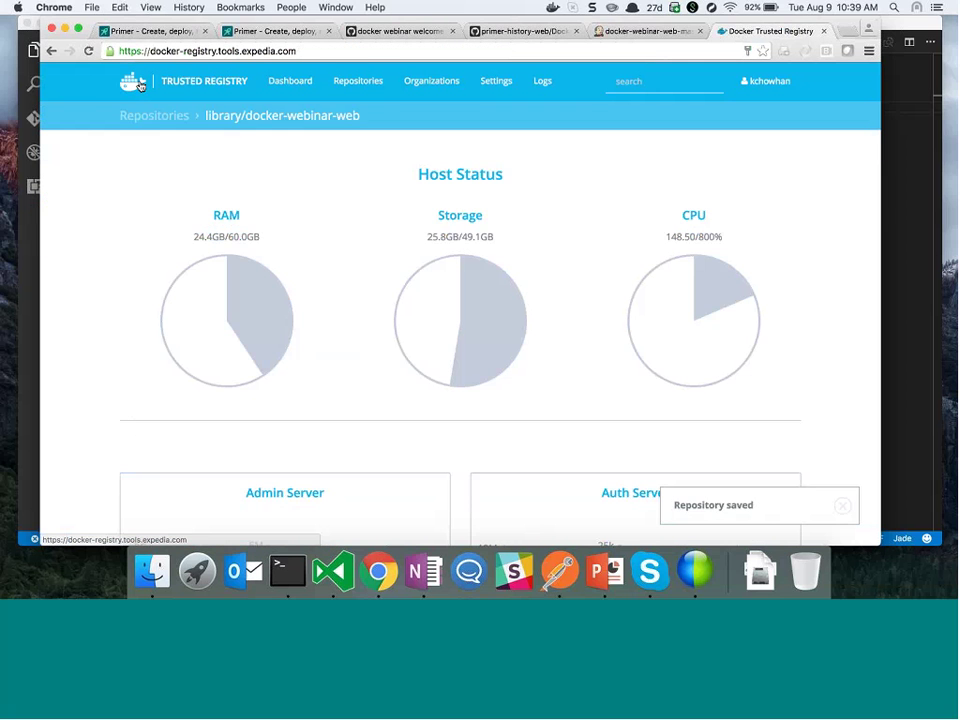
pyautogui.click(358, 81)
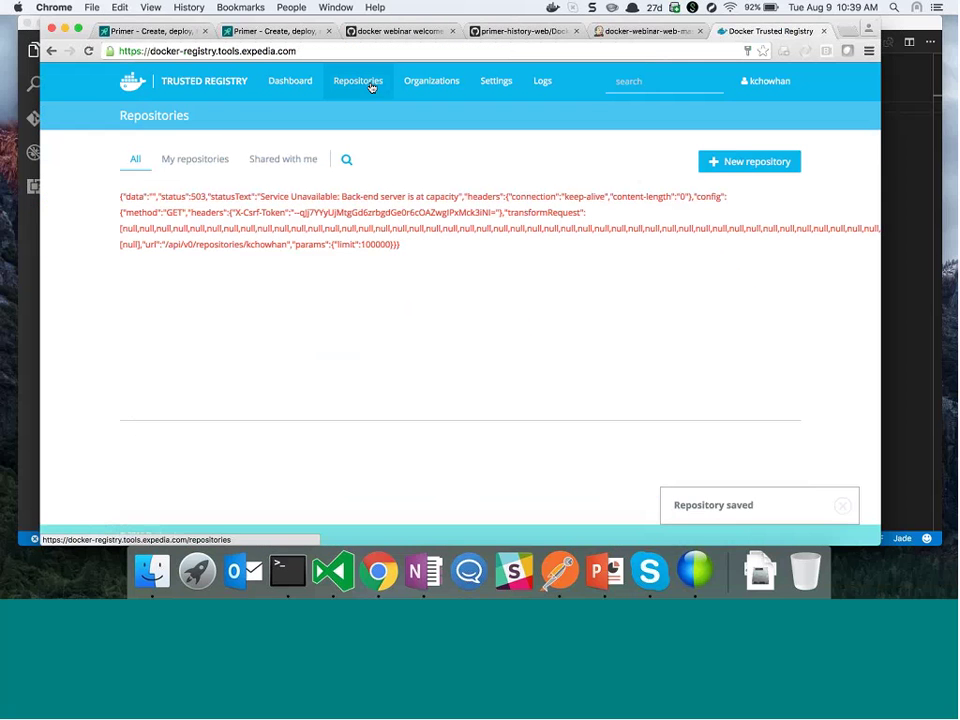
pyautogui.click(274, 156)
pyautogui.click(614, 33)
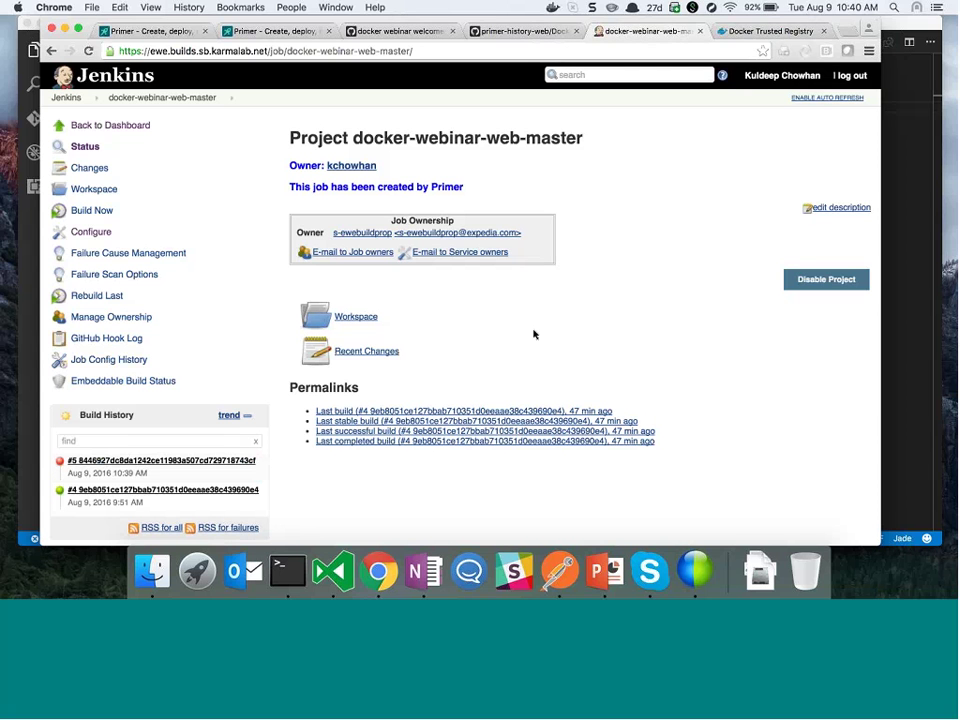
# Check failed build #5's log, then return to the docker-webinar-web-master project page
pyautogui.click(242, 461)
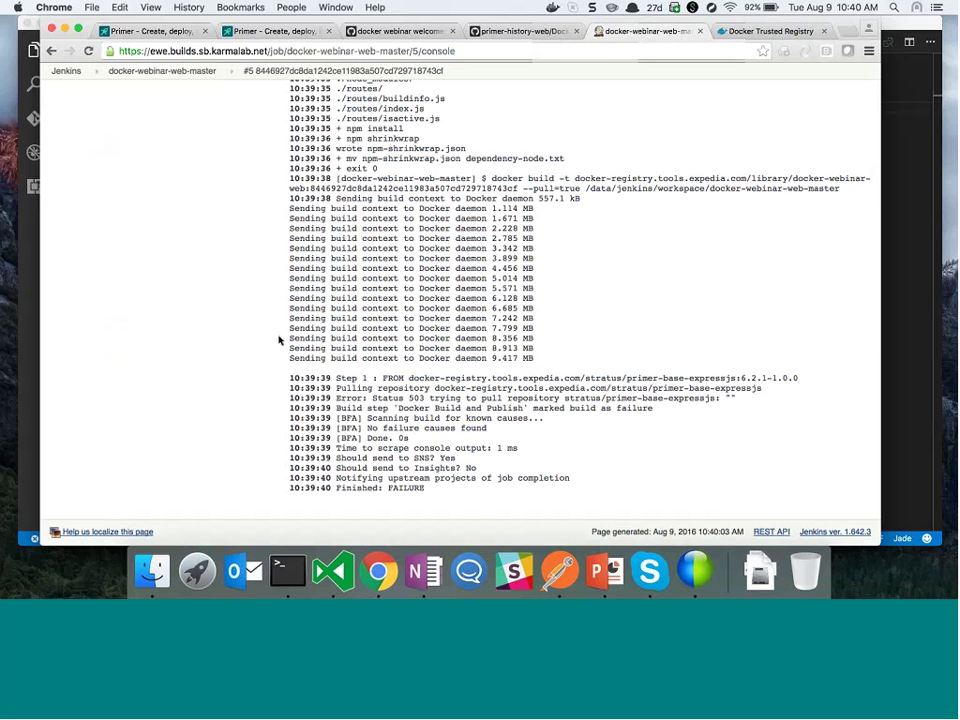
pyautogui.scroll(5, 343, 246)
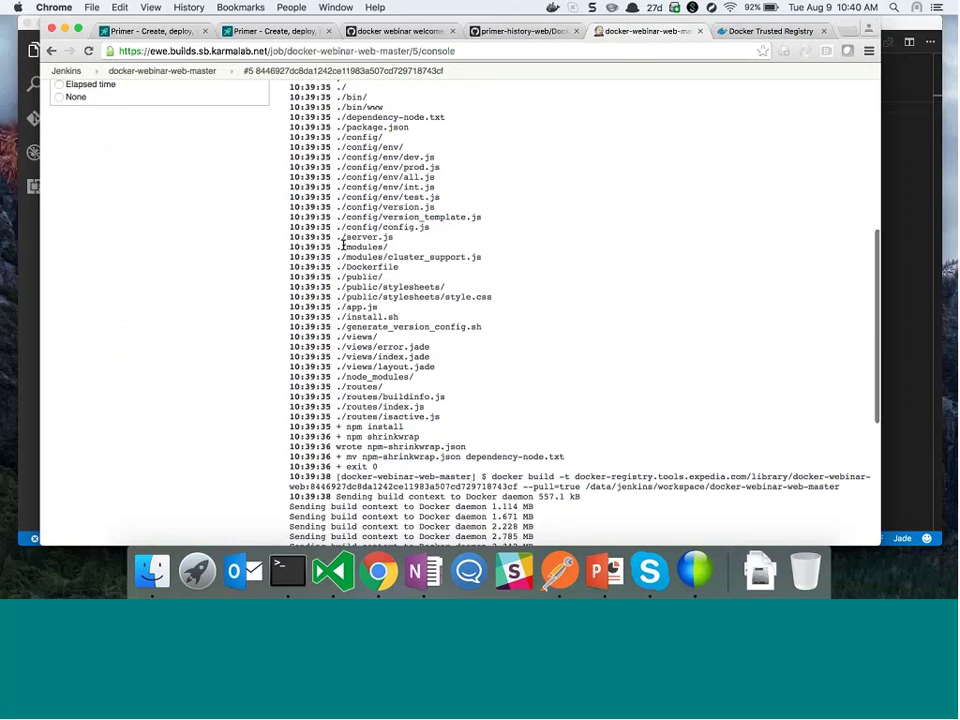
pyautogui.scroll(-5, 343, 246)
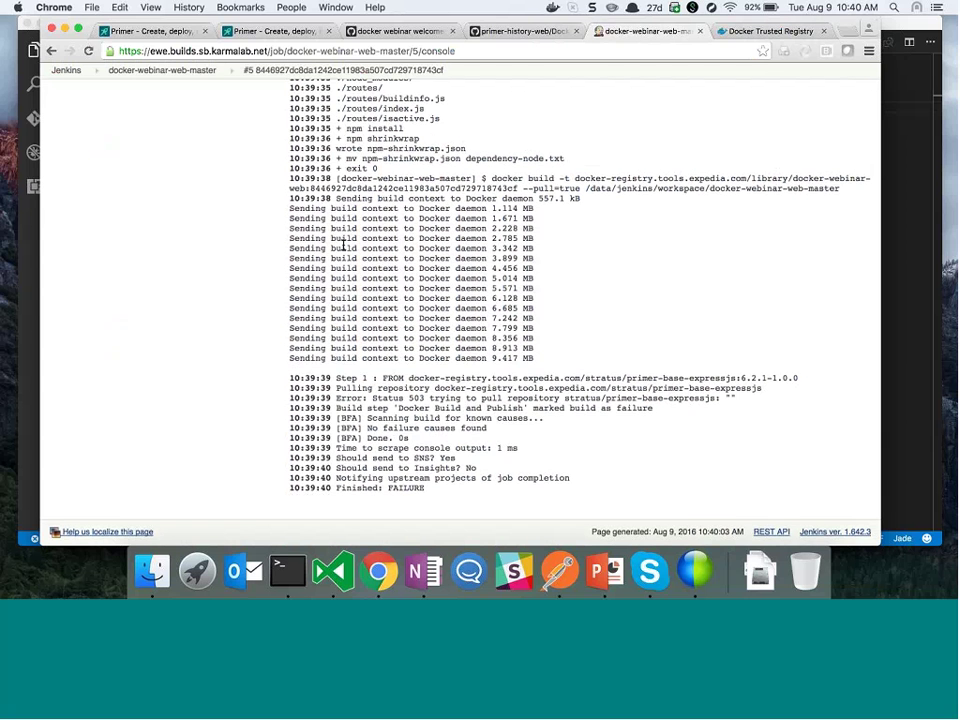
pyautogui.click(182, 70)
pyautogui.scroll(-1, 116, 444)
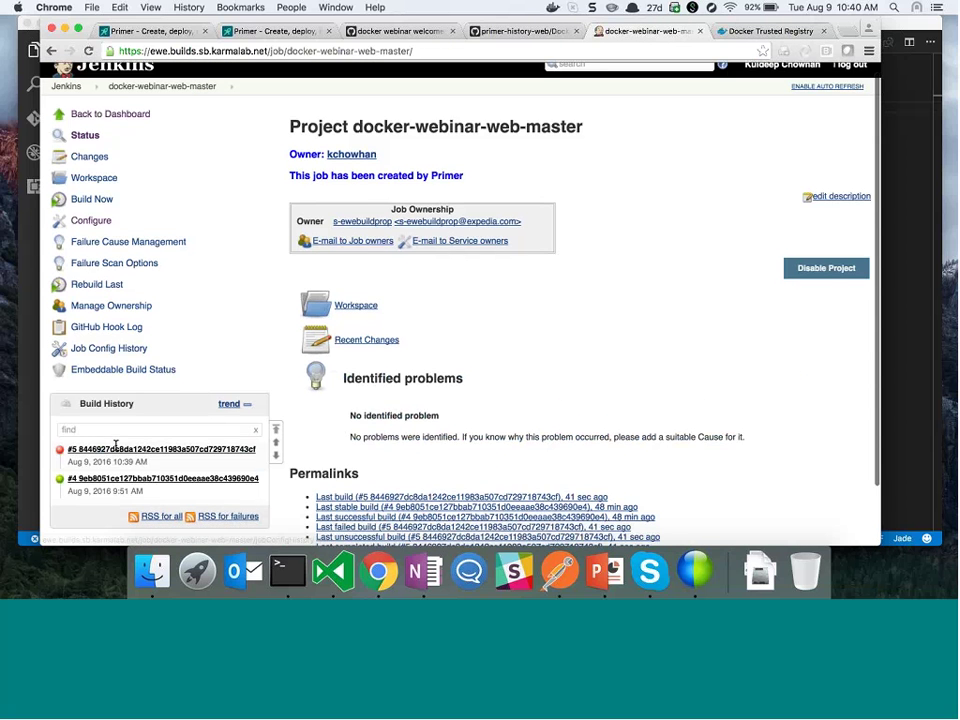
# Open build #4's Console Output and scroll through its docker push lines
pyautogui.click(116, 449)
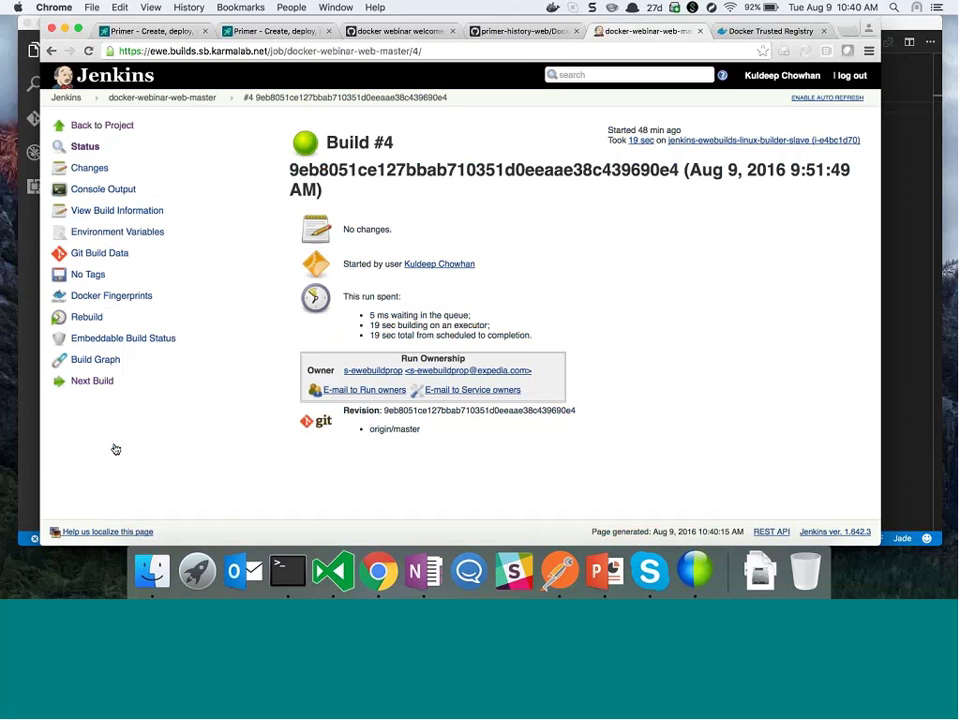
pyautogui.click(121, 190)
pyautogui.scroll(-15, 266, 315)
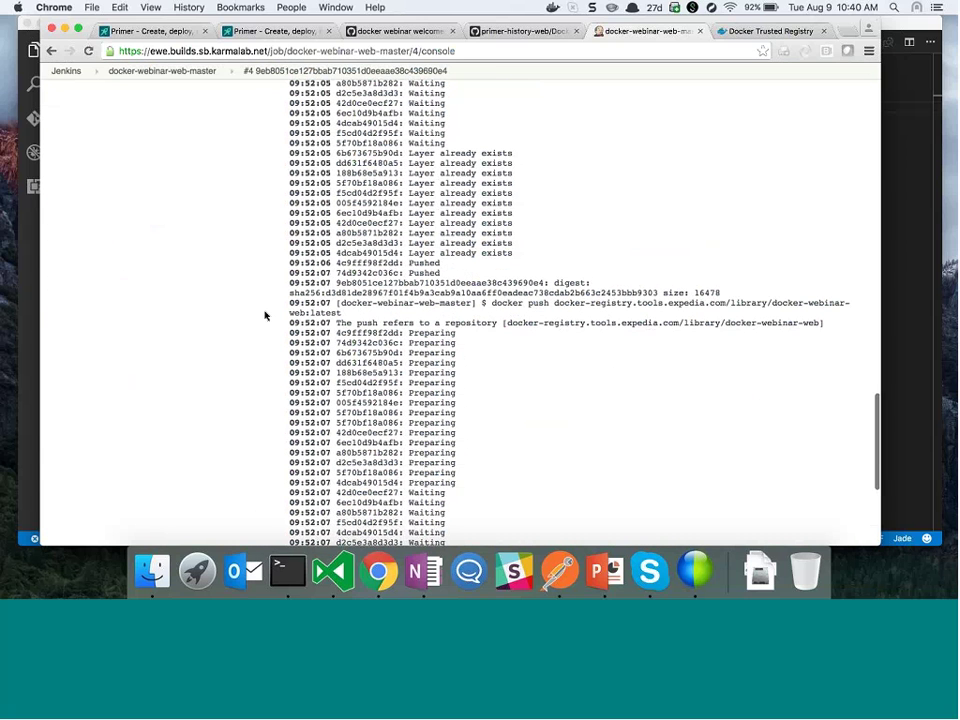
pyautogui.scroll(-1, 266, 315)
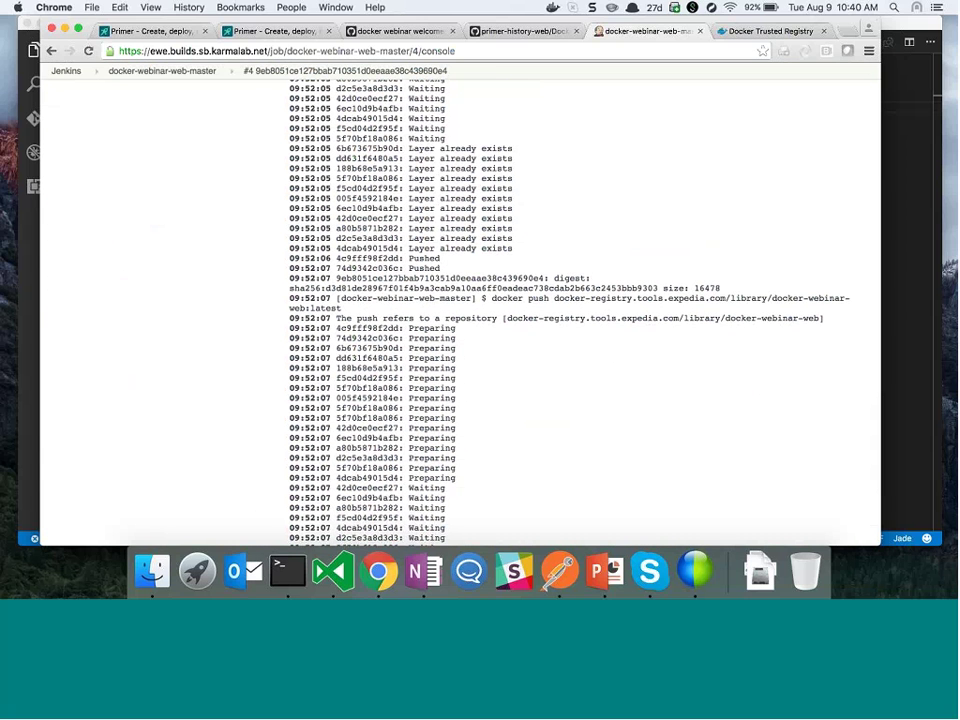
pyautogui.scroll(10, 446, 330)
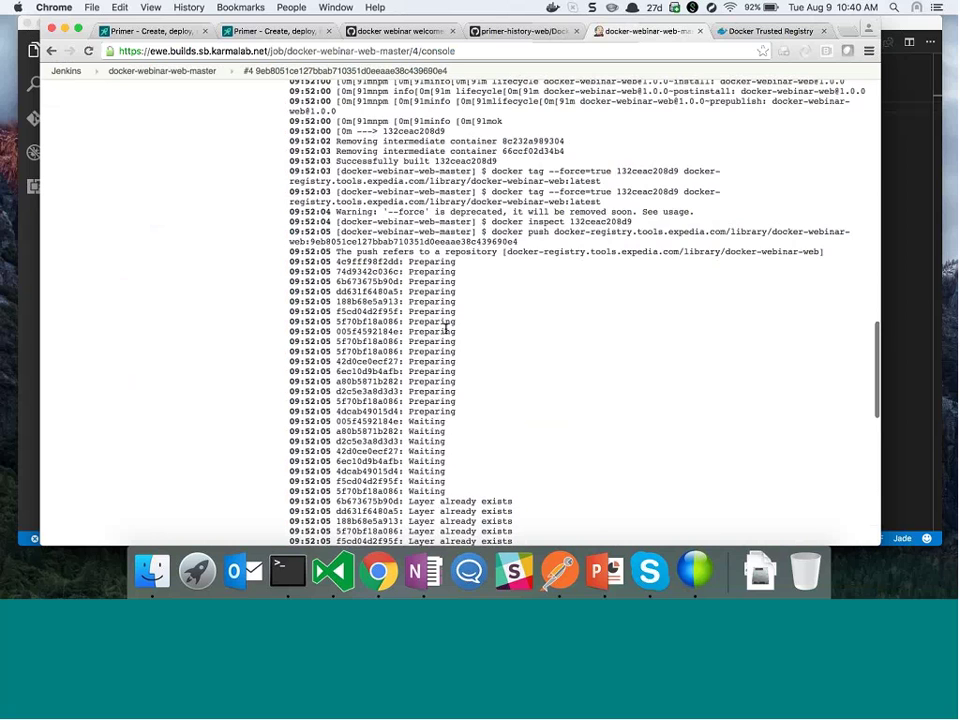
pyautogui.scroll(-5, 489, 240)
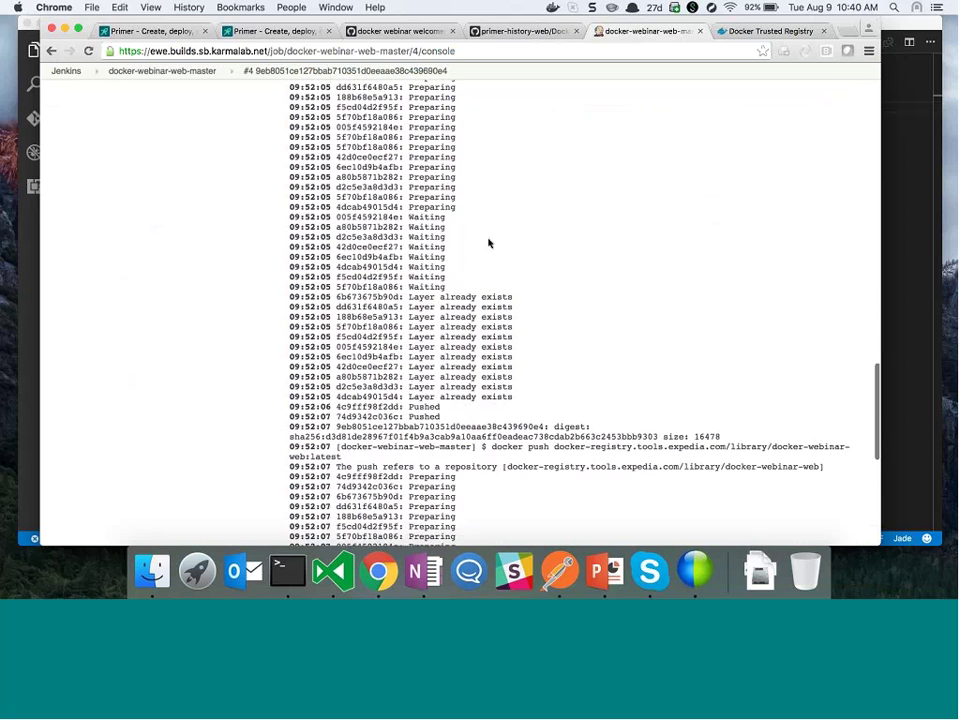
pyautogui.scroll(5, 489, 243)
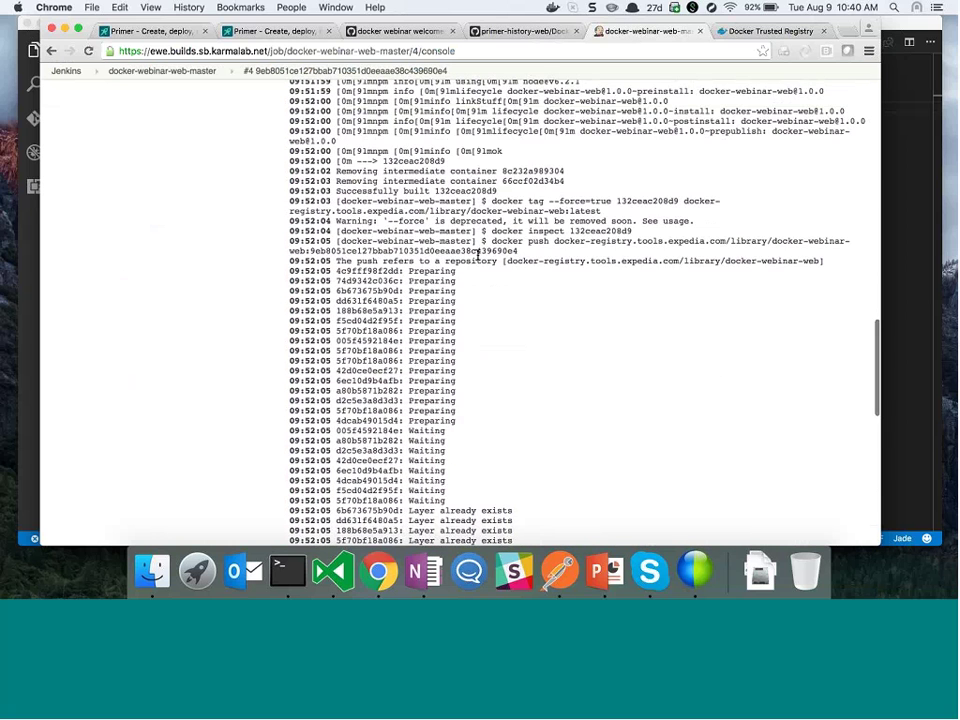
pyautogui.scroll(-3, 478, 255)
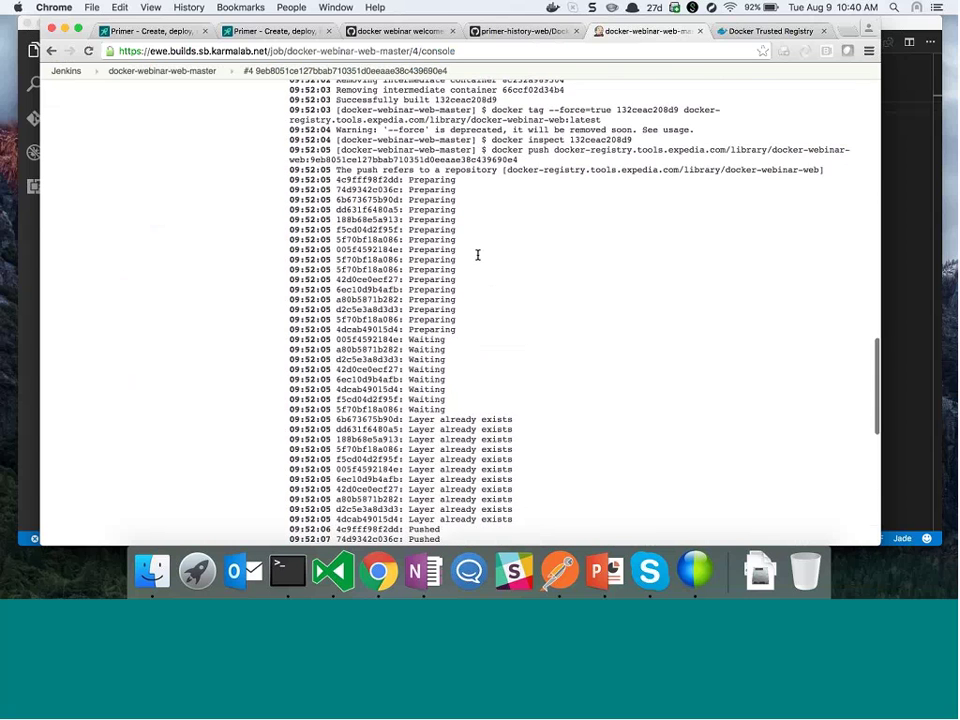
pyautogui.scroll(1, 469, 236)
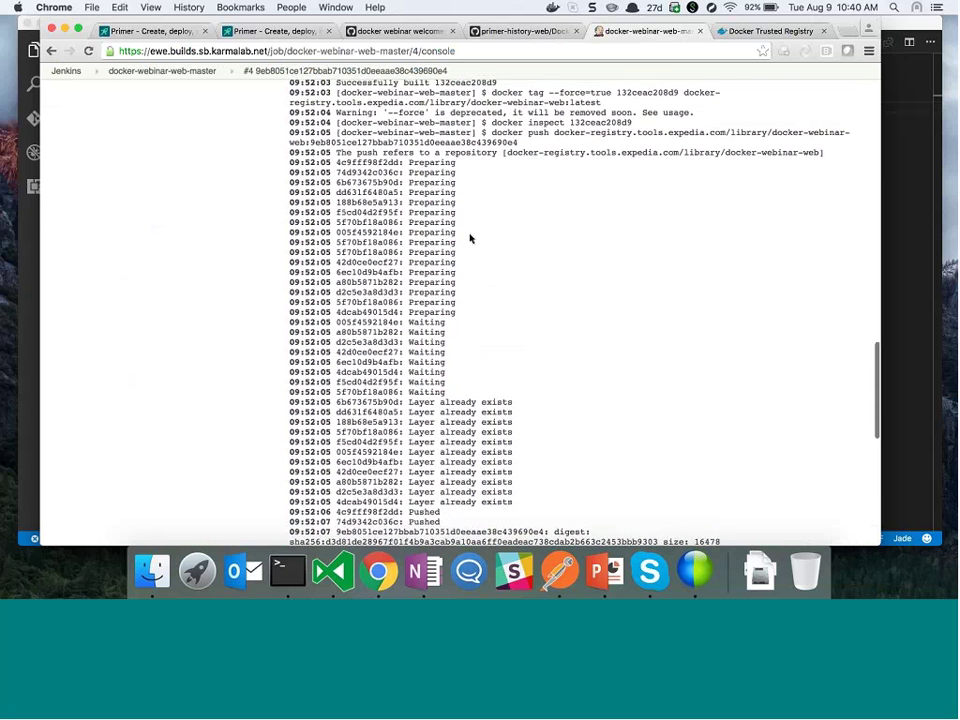
pyautogui.scroll(4, 469, 172)
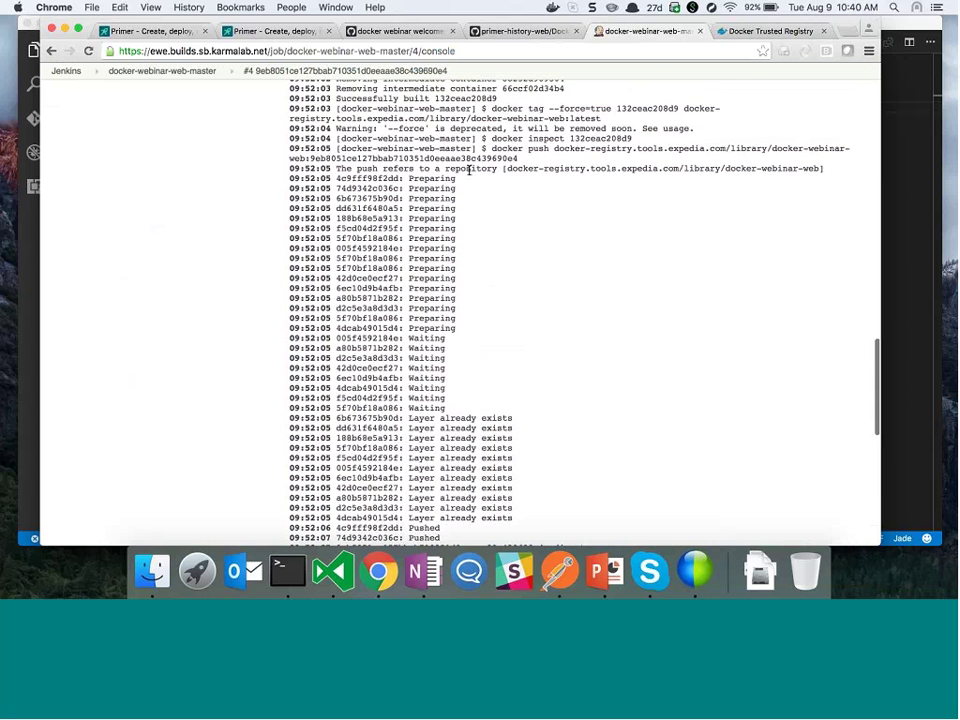
pyautogui.scroll(-1, 533, 236)
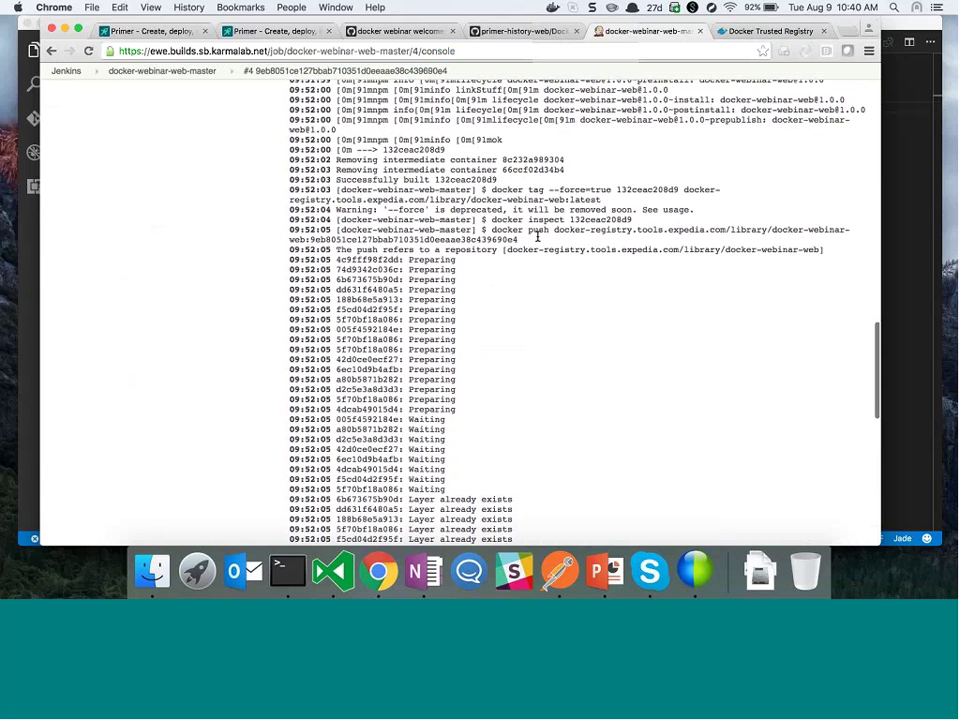
pyautogui.scroll(-6, 455, 385)
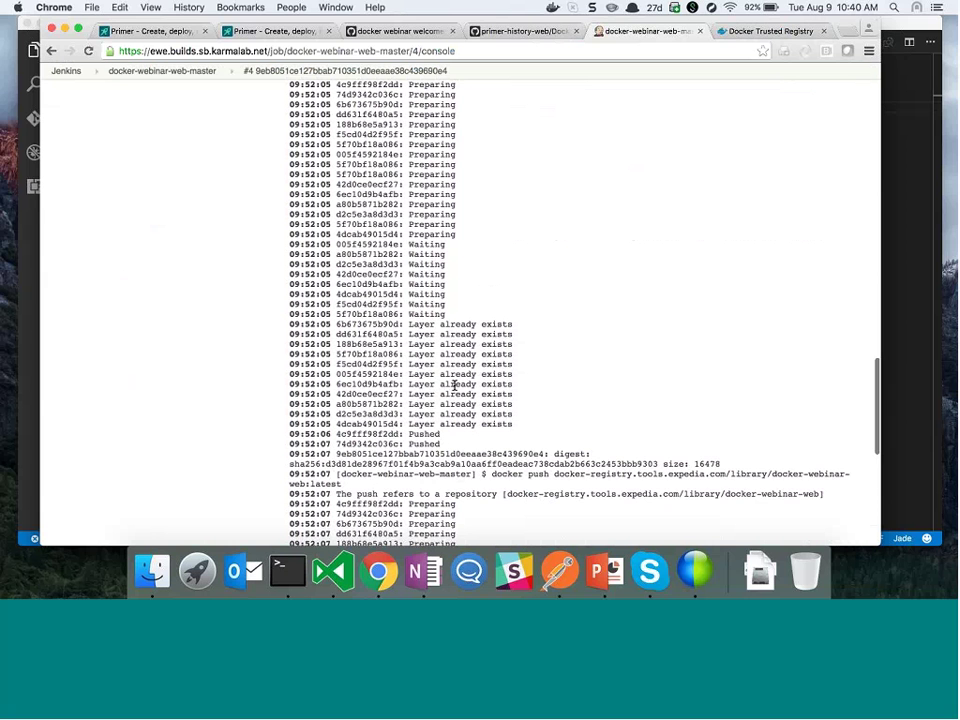
pyautogui.scroll(-4, 454, 385)
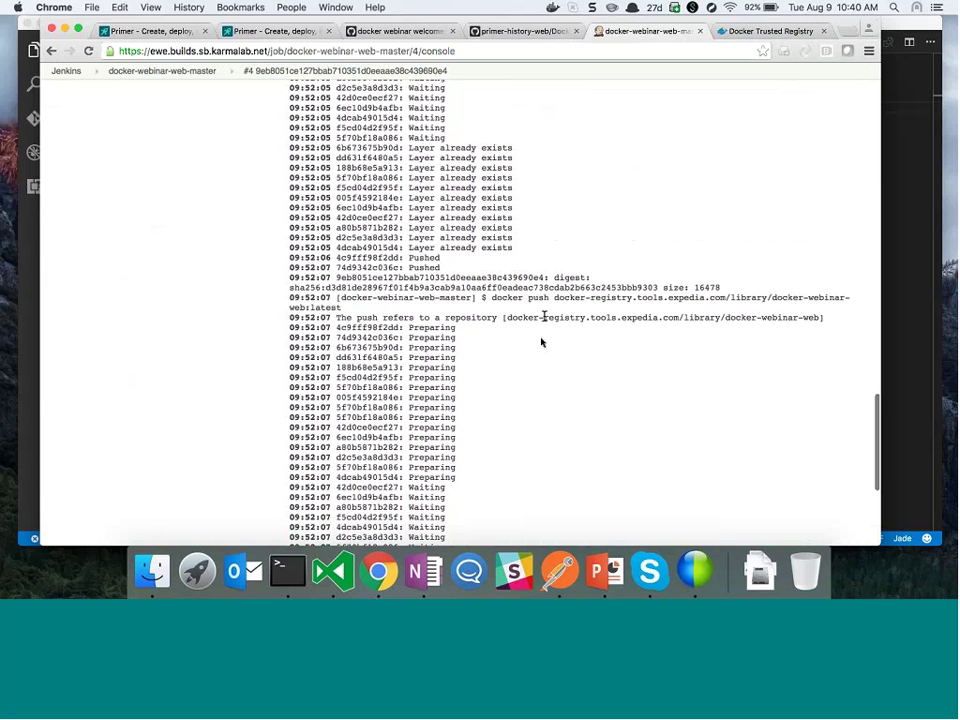
# Highlight the library/docker-webinar-web push path and continue to the Finished: SUCCESS line
pyautogui.tripleClick(544, 317)
pyautogui.scroll(-1, 544, 317)
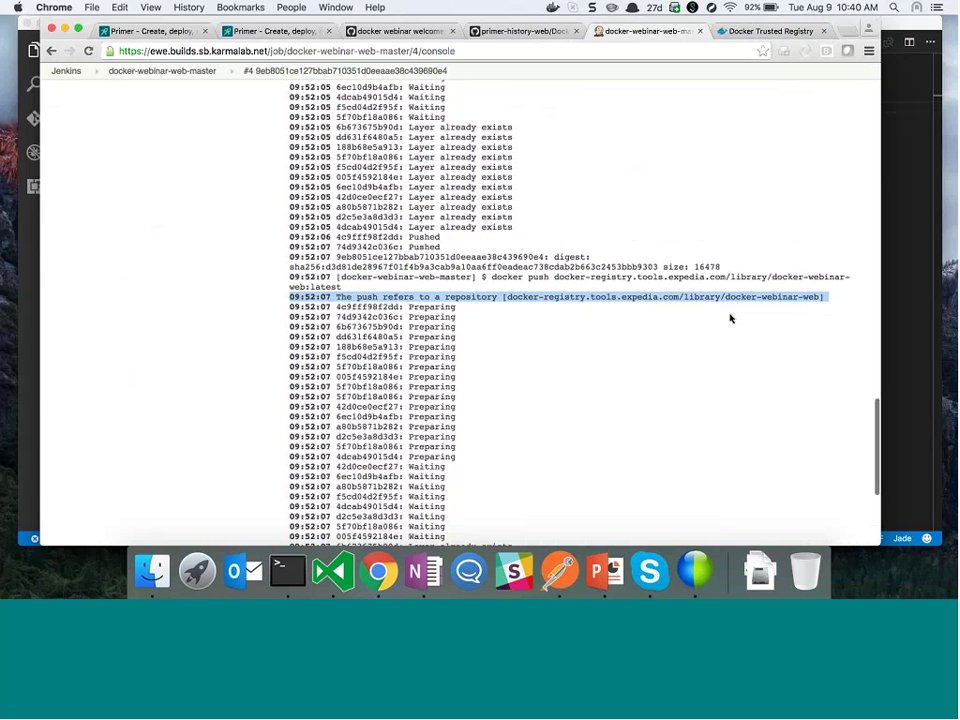
pyautogui.doubleClick(708, 297)
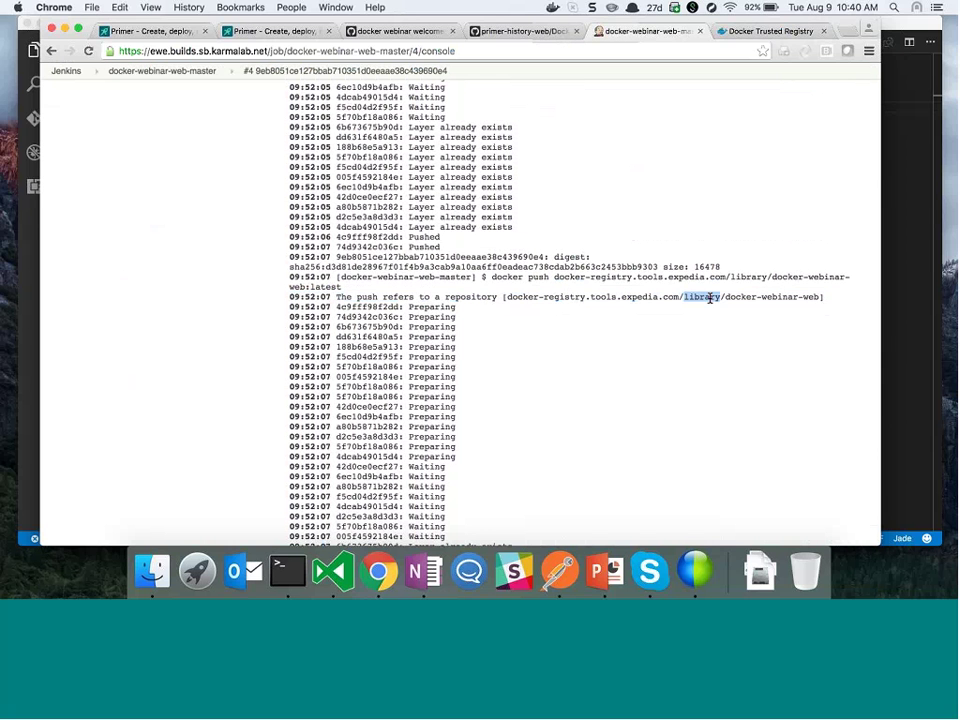
pyautogui.scroll(-5, 793, 307)
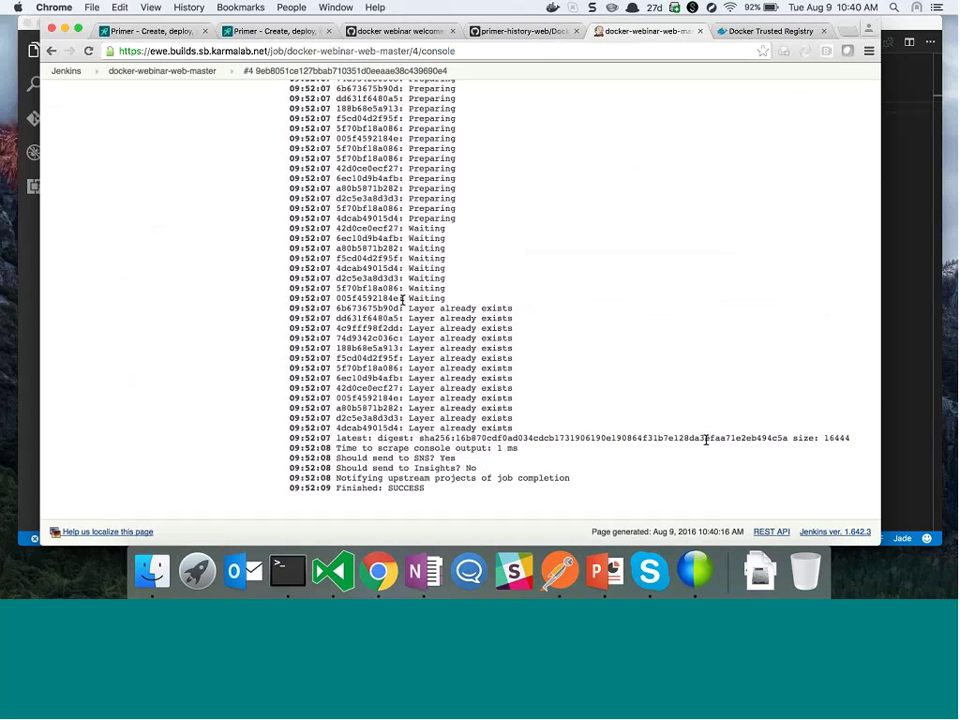
# Review the project's build history and build #4's details, then return to the merged pull request
pyautogui.click(188, 73)
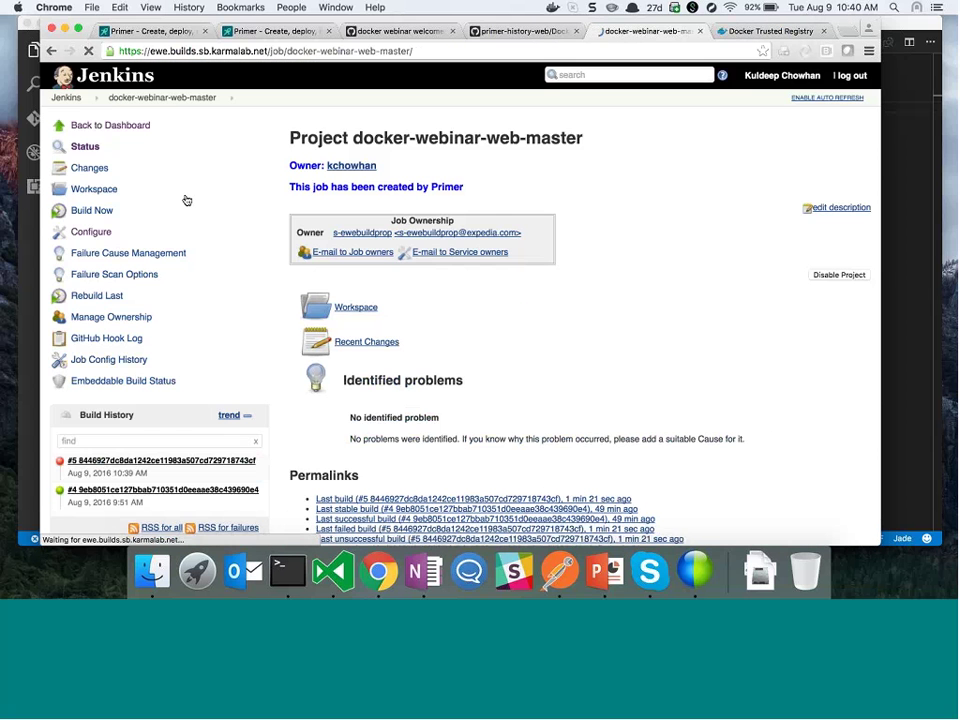
pyautogui.click(157, 490)
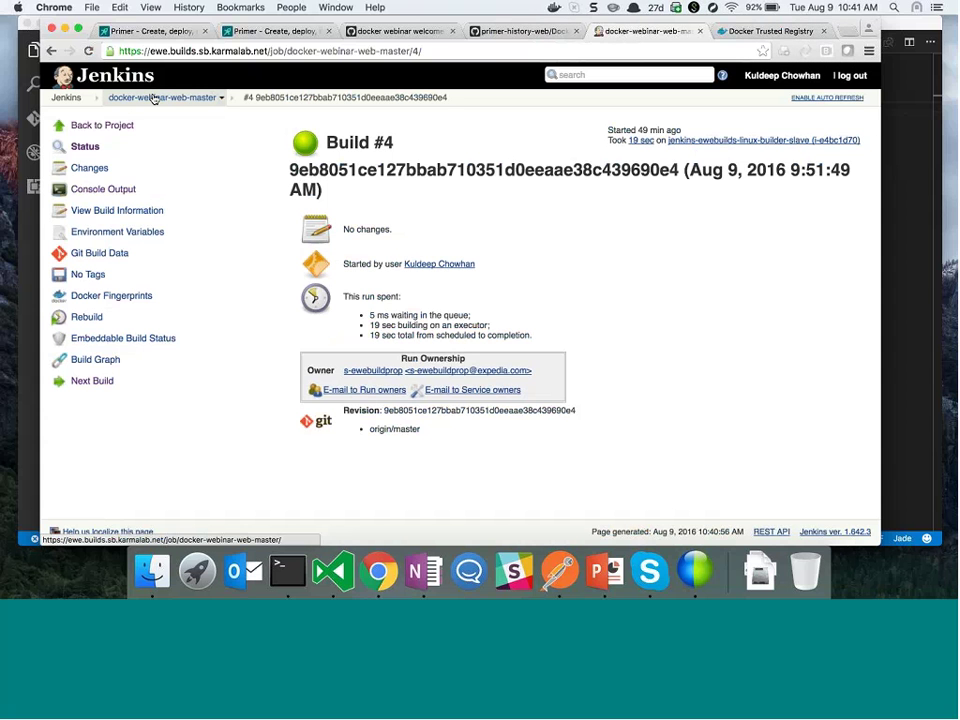
pyautogui.click(153, 98)
pyautogui.scroll(-2, 185, 413)
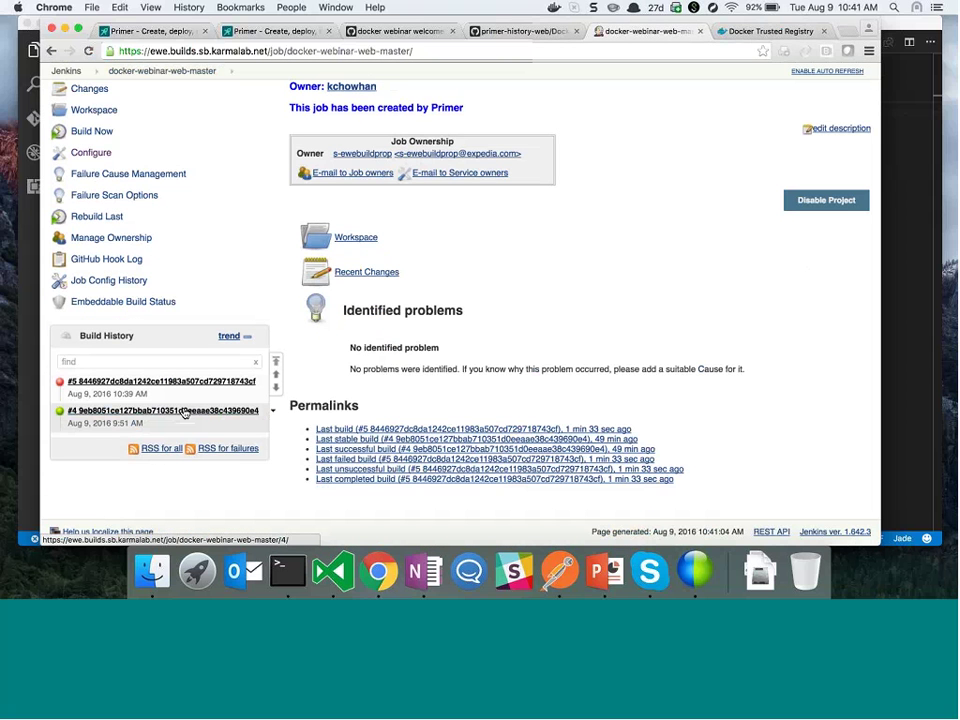
pyautogui.press('super+3')
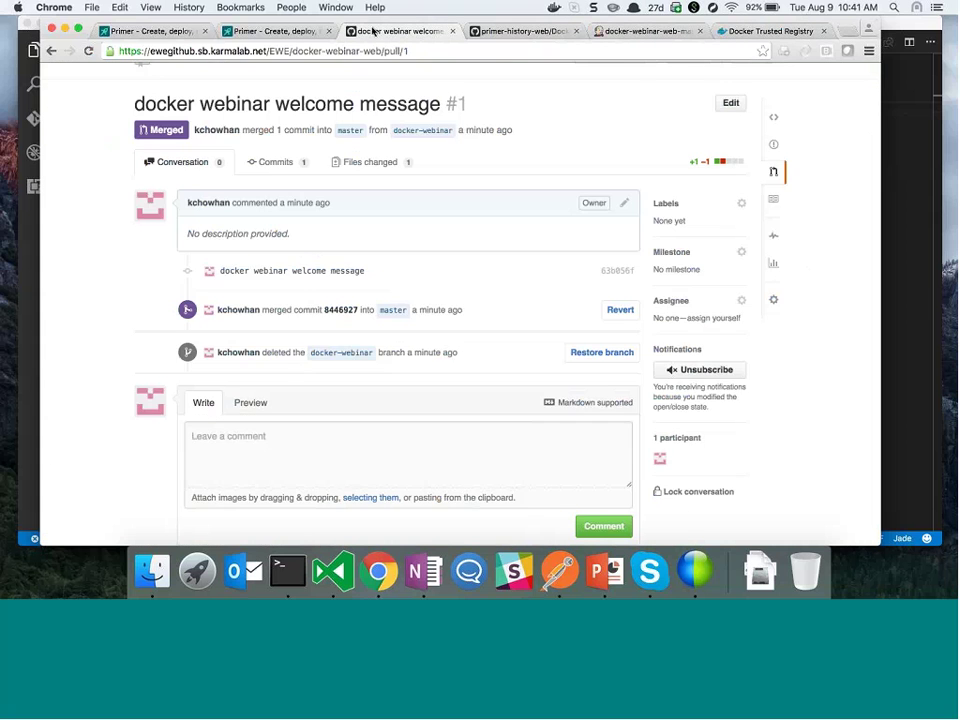
# Go from pull request #1 to the EWE/docker-webinar-web repository page and scroll its file list
pyautogui.scroll(3, 279, 139)
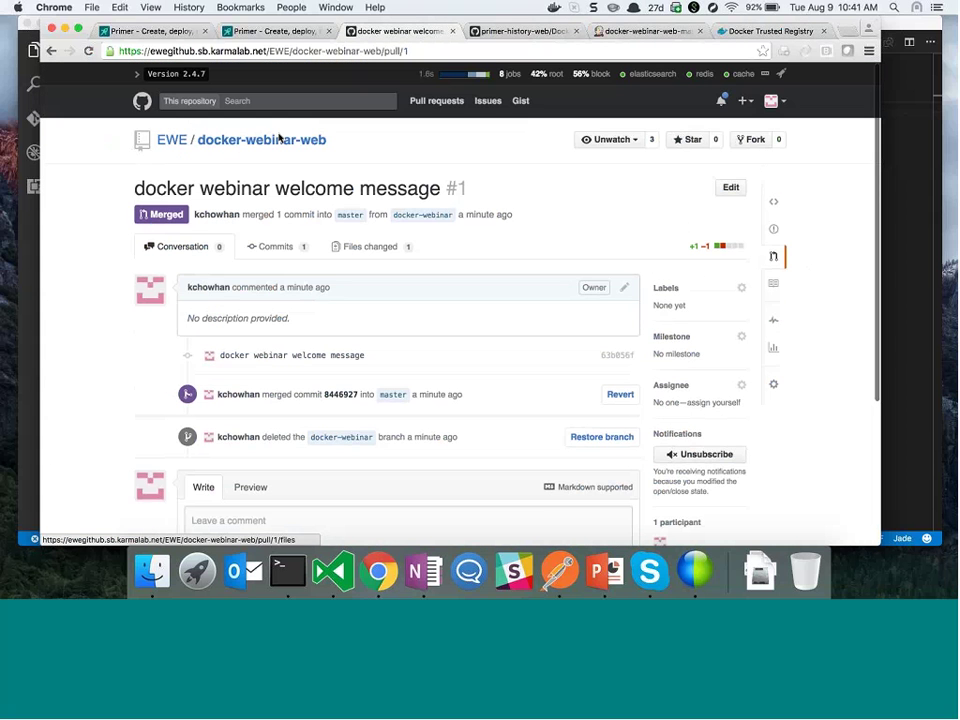
pyautogui.click(279, 139)
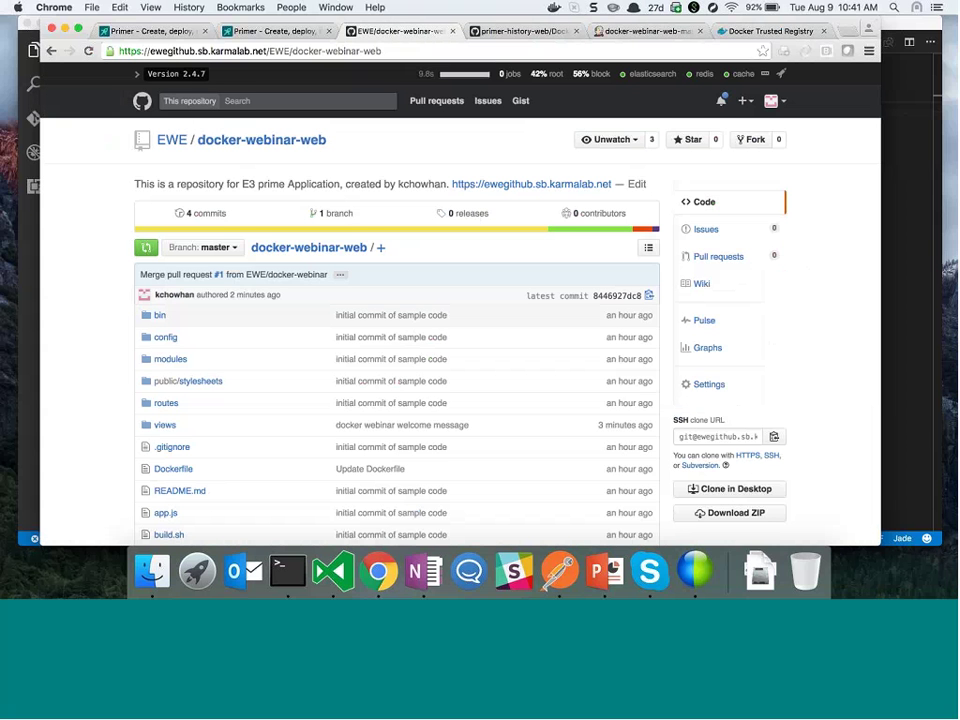
pyautogui.scroll(-5, 310, 270)
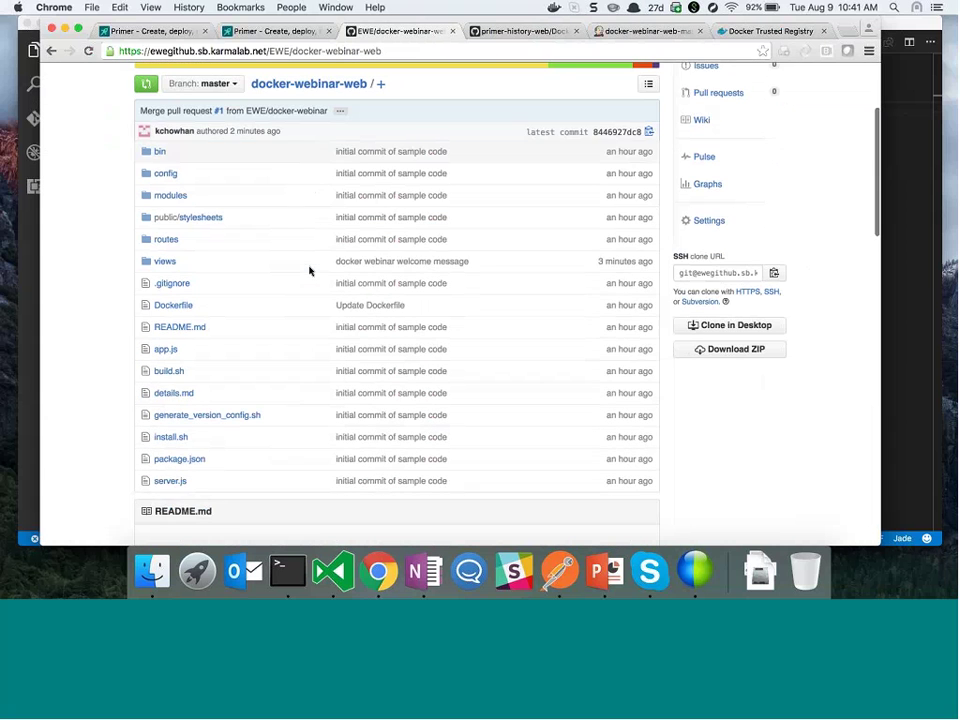
pyautogui.scroll(-1, 250, 290)
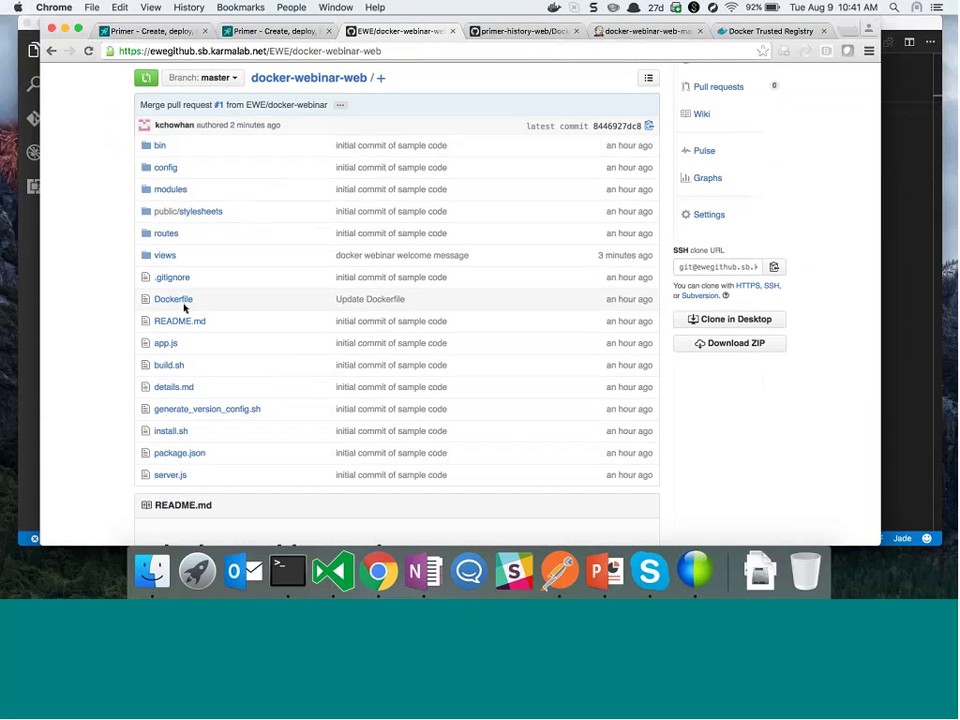
# Open the Dockerfile on master, showing its primer-base-expressjs:6.2.1-1.0.0 base image
pyautogui.click(174, 299)
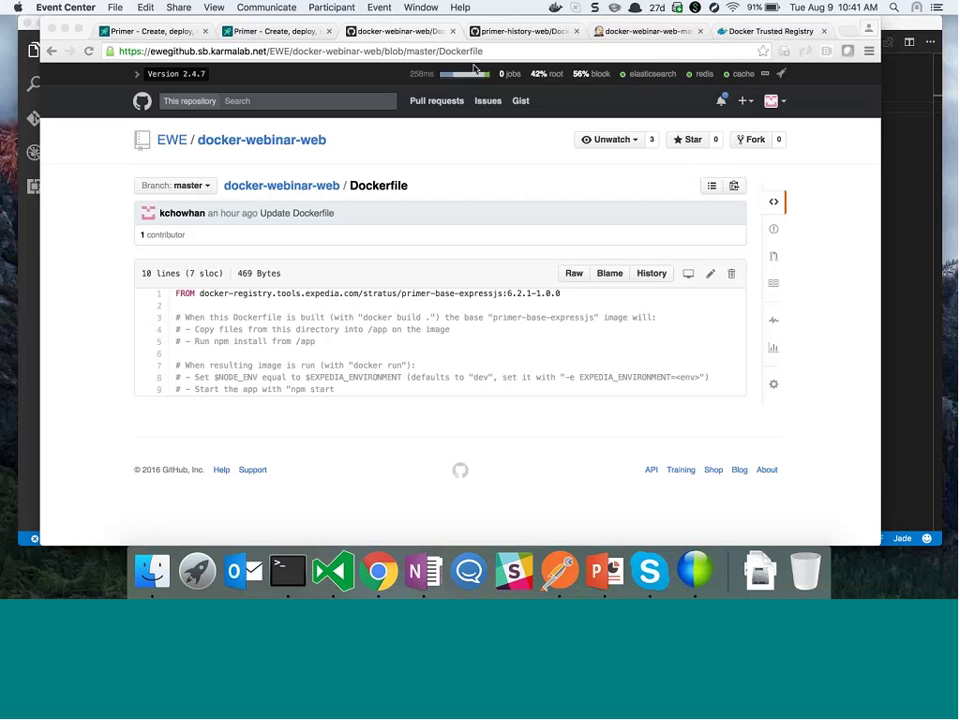
pyautogui.click(397, 288)
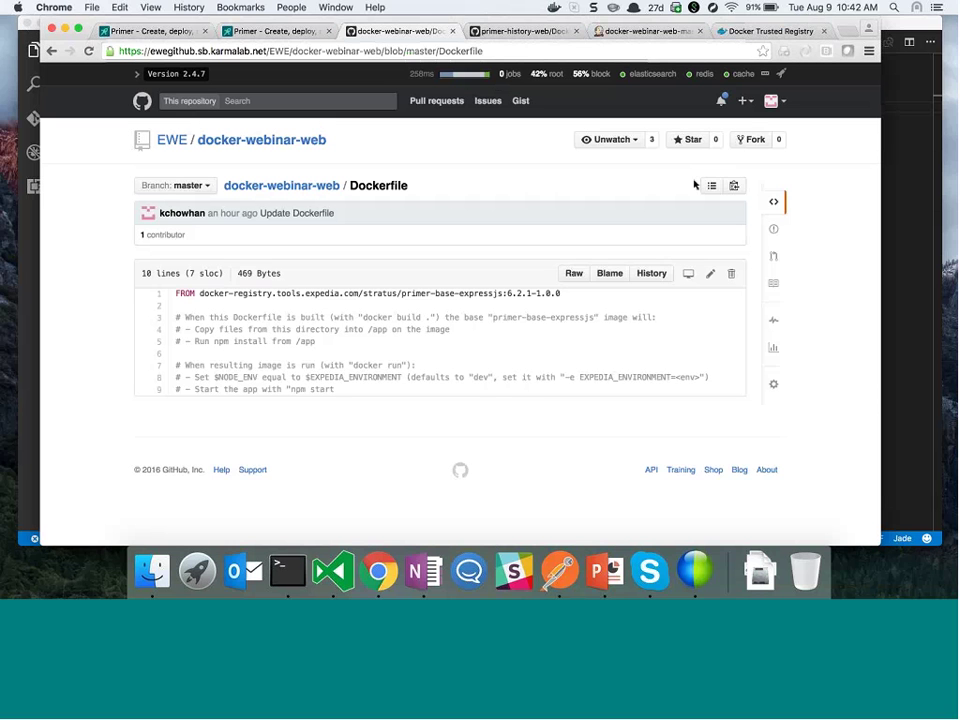
pyautogui.tripleClick(406, 293)
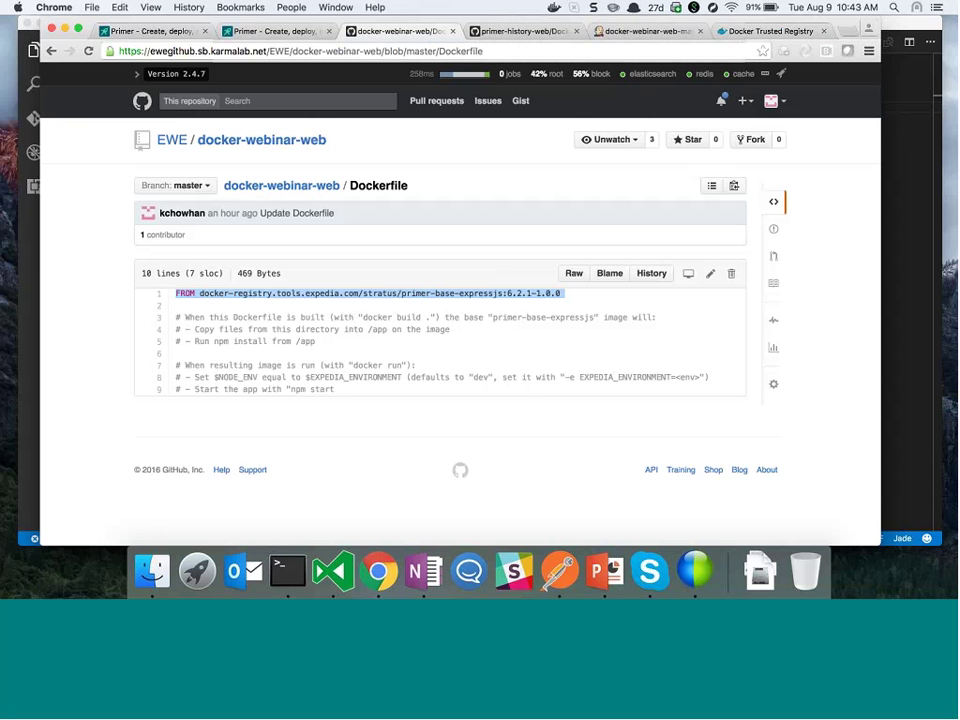
# Return to the docker-webinar-web-master project page listing failed build #5 and successful #4
pyautogui.click(616, 34)
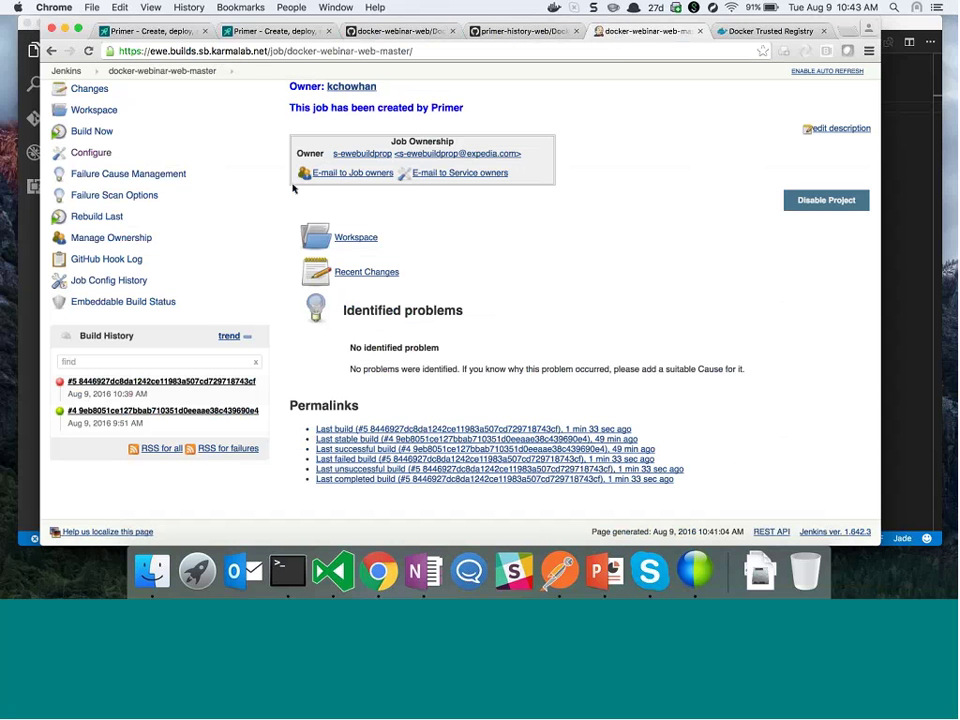
pyautogui.scroll(3, 199, 370)
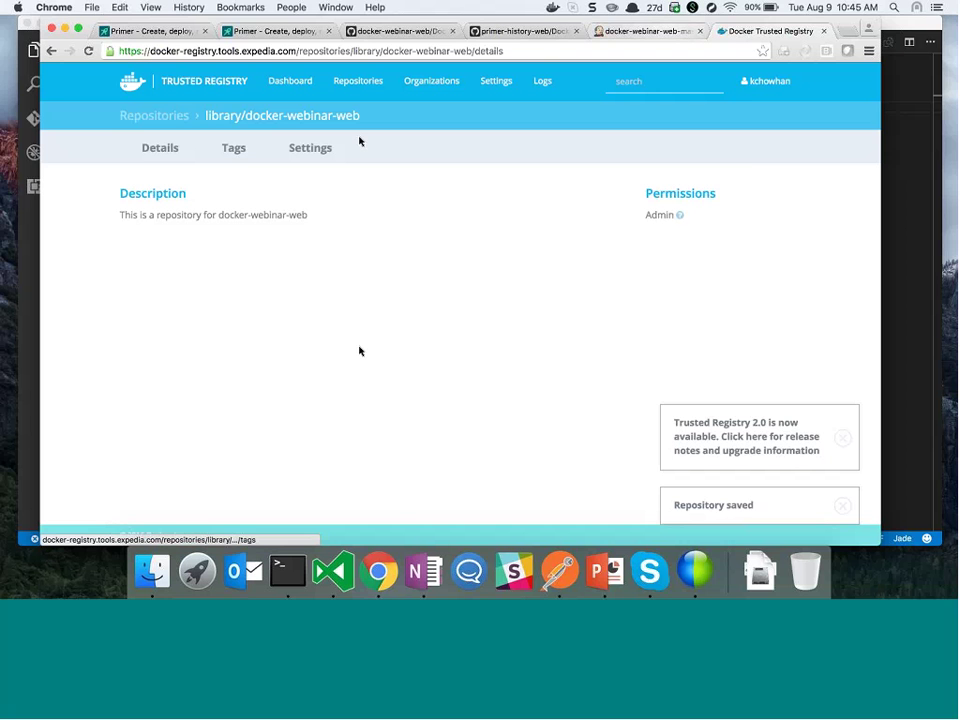
# Open new build #6's console output and review its docker push to library/docker-webinar-web
pyautogui.hotkey('ctrl', 'shift', 'Tab')
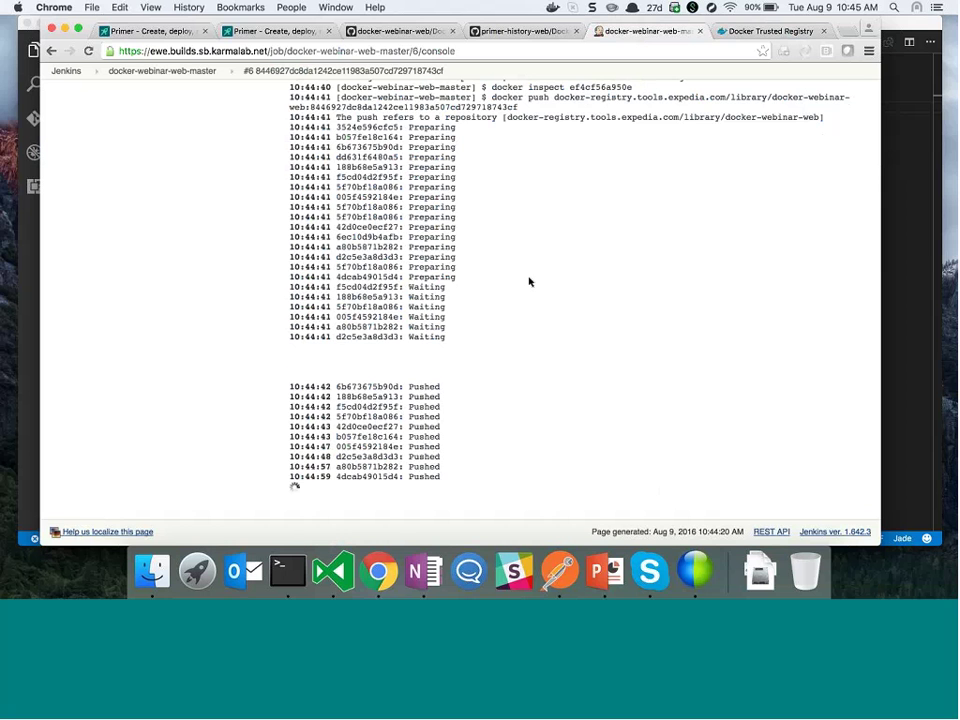
pyautogui.scroll(15, 530, 282)
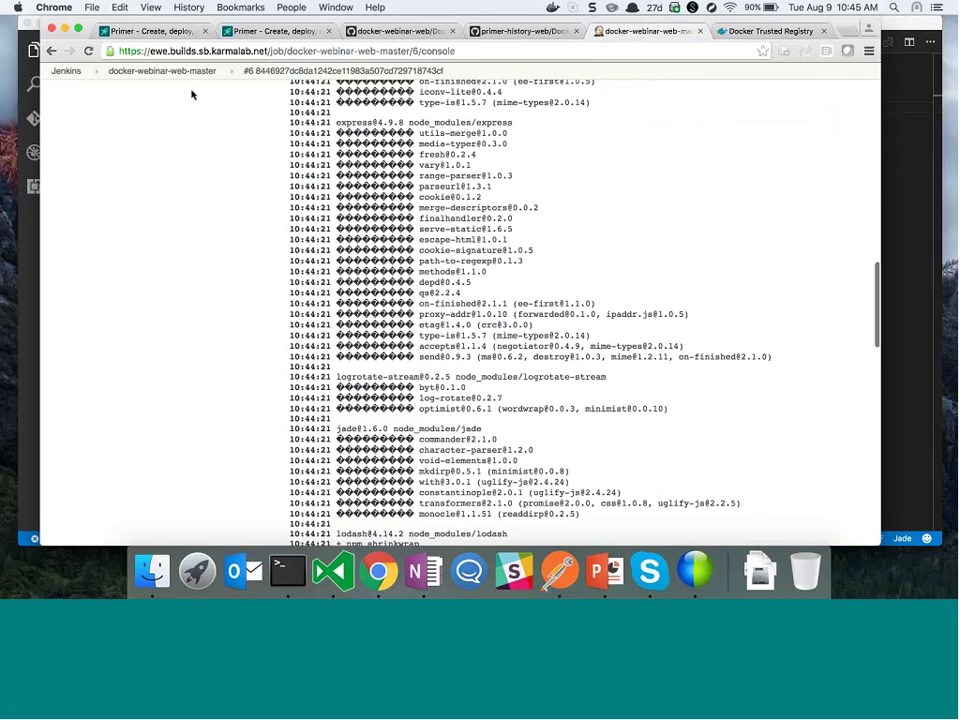
pyautogui.click(174, 73)
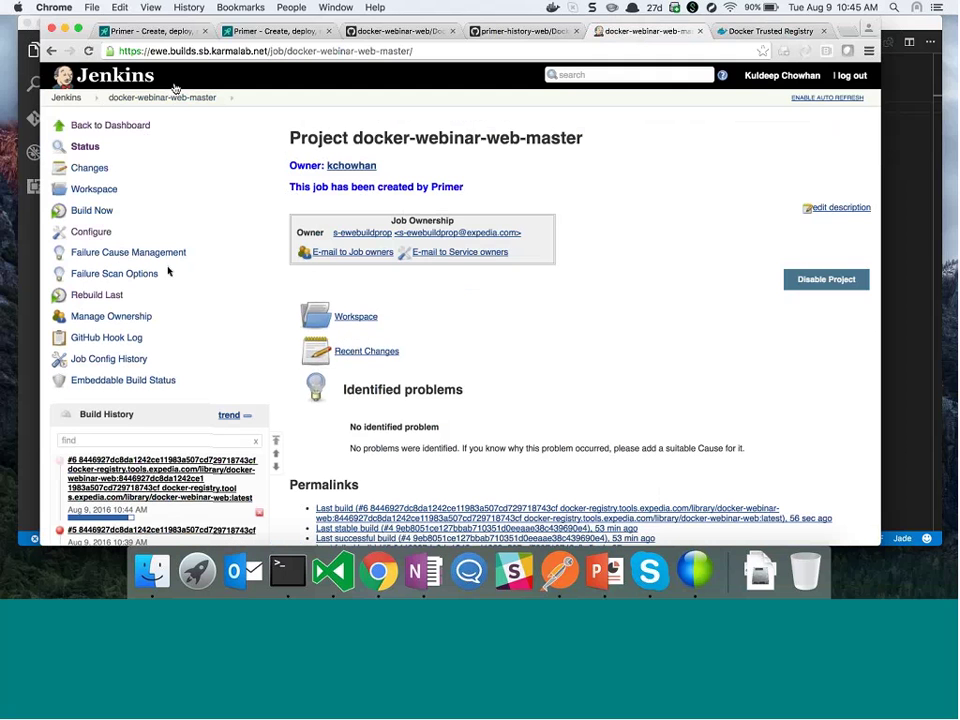
pyautogui.scroll(-1, 168, 271)
pyautogui.click(141, 425)
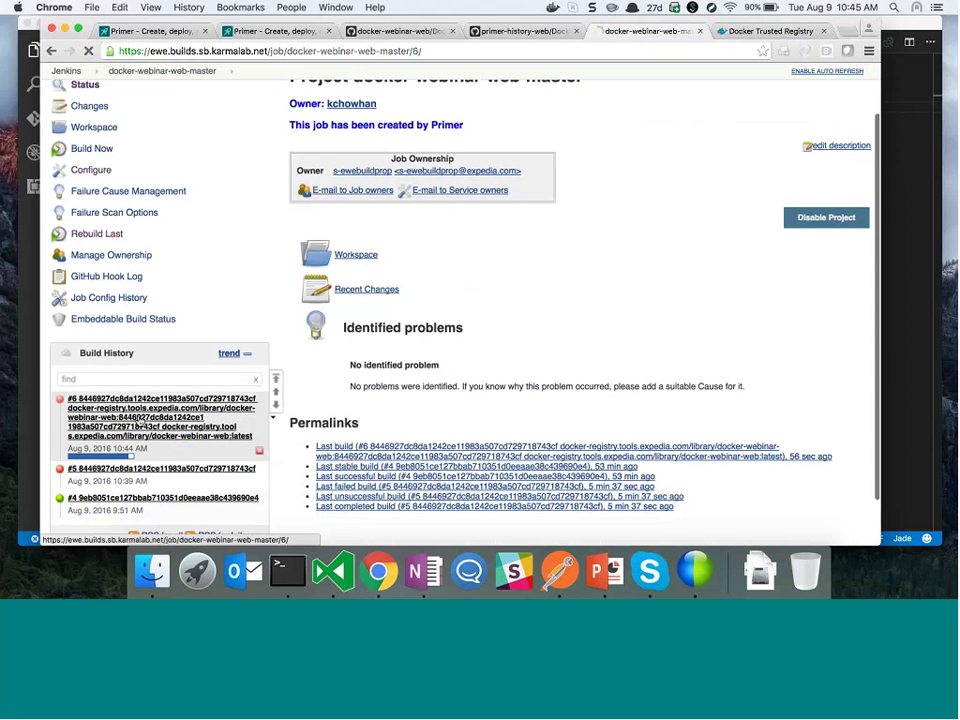
pyautogui.click(127, 196)
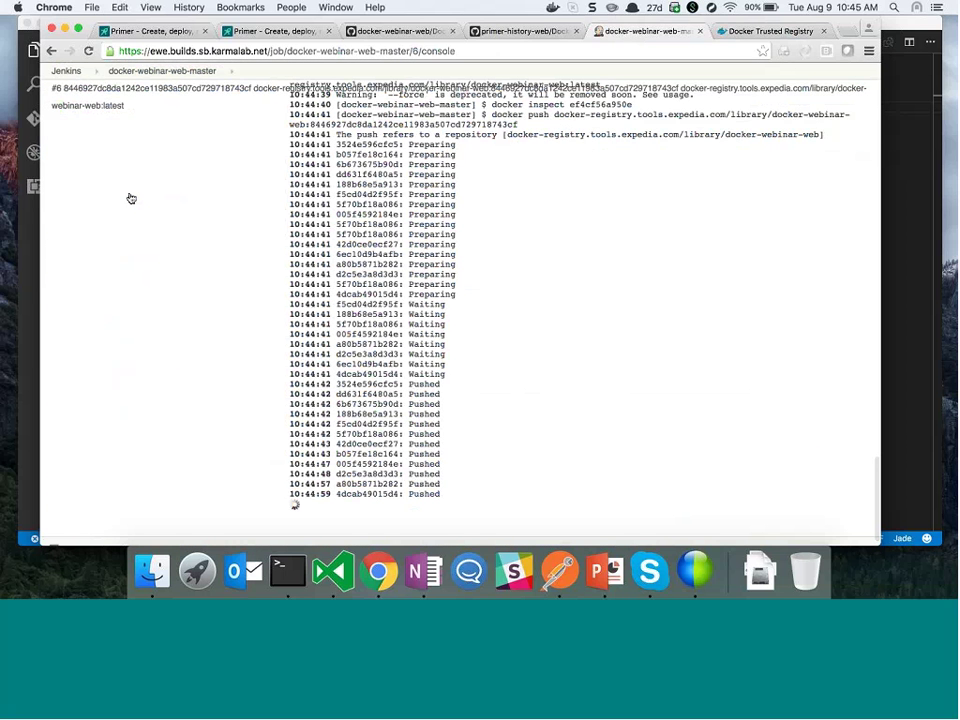
pyautogui.scroll(10, 521, 321)
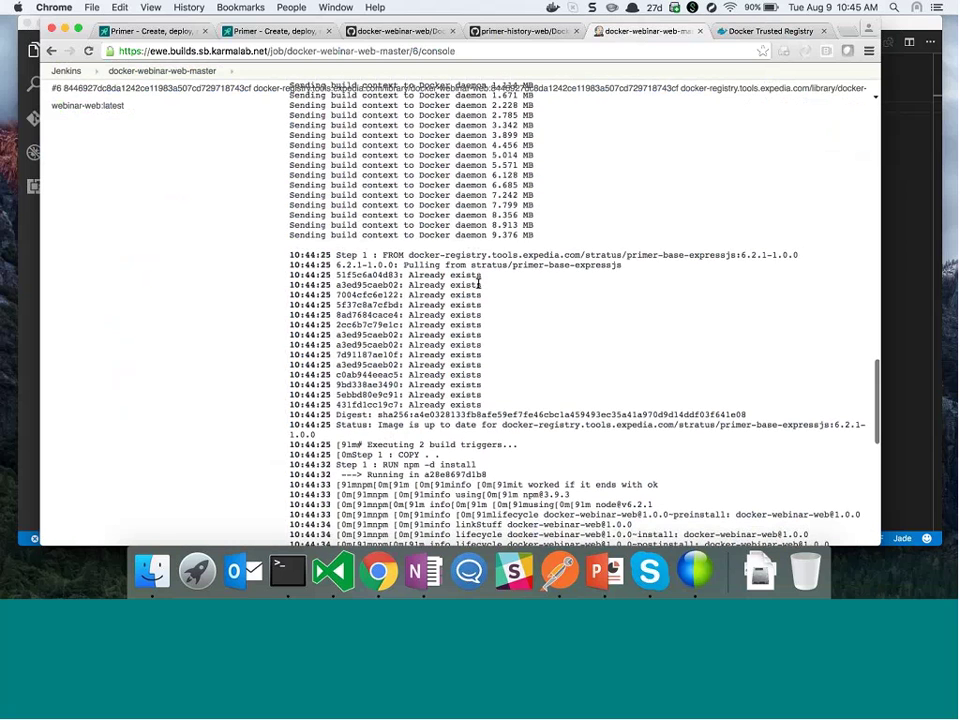
pyautogui.scroll(-10, 478, 284)
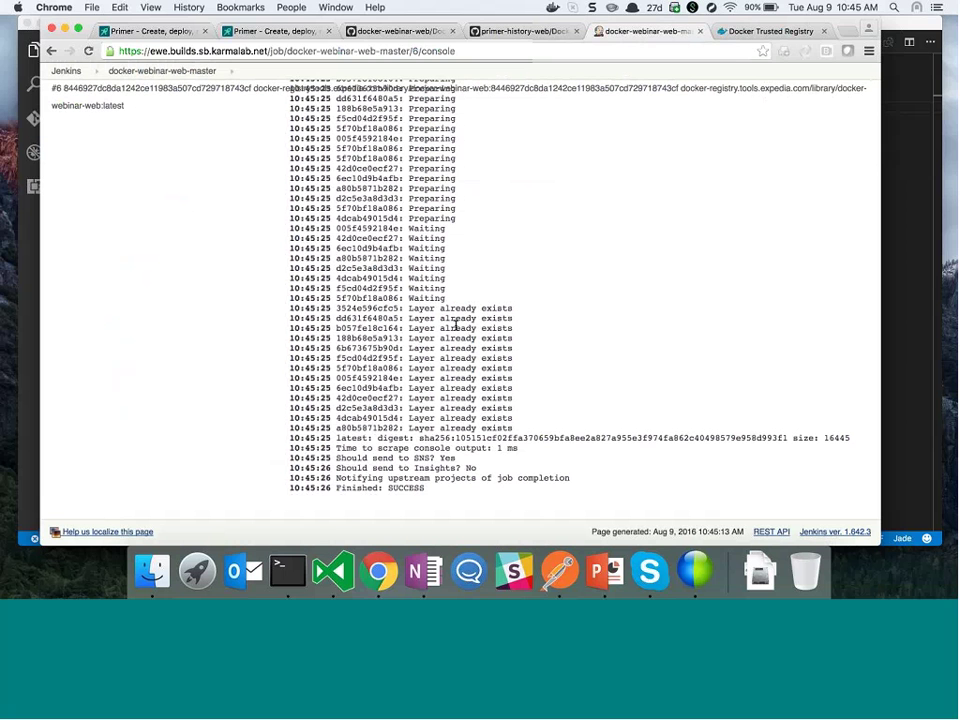
# Reload the registry Tags page to verify the new commit tag beside latest, then confirm build #6 in Jenkins
pyautogui.click(763, 31)
pyautogui.press('super+r')
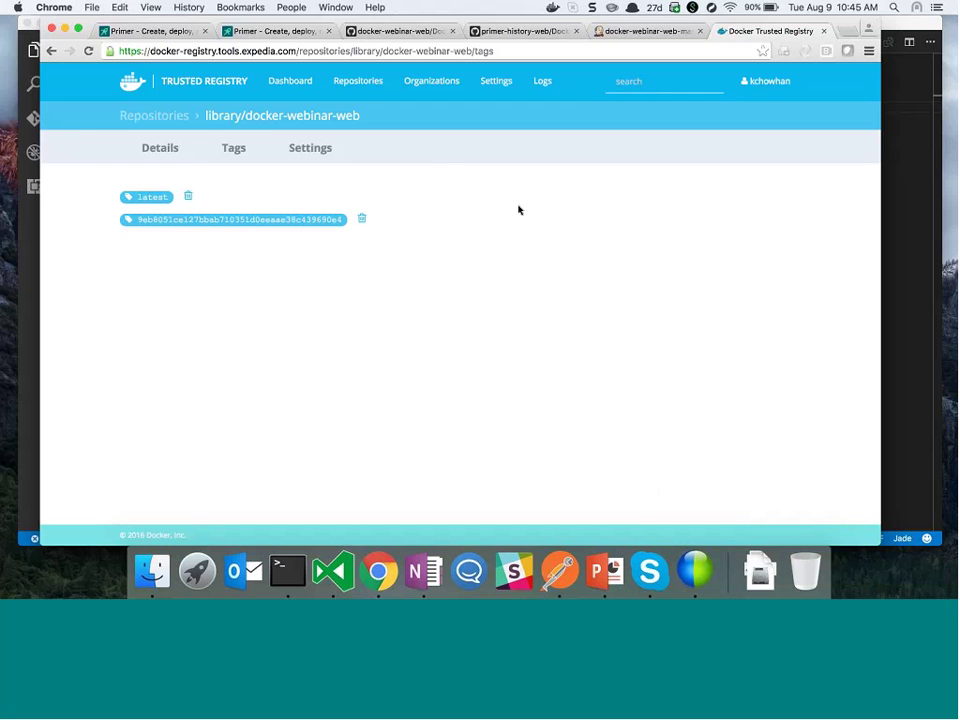
pyautogui.press('super+alt+Left')
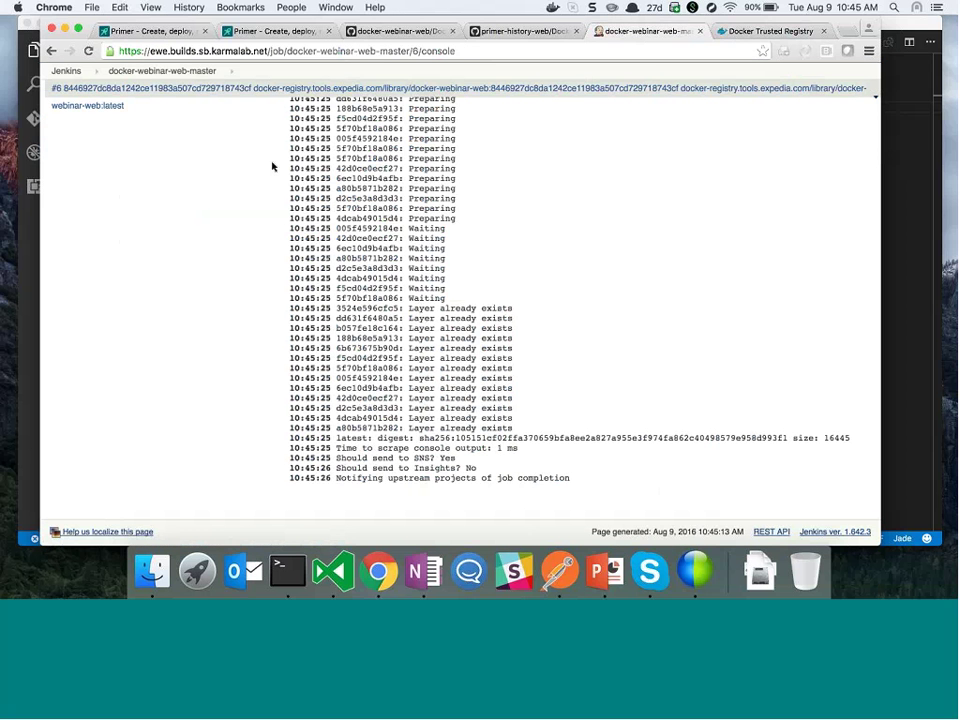
pyautogui.press('super+[')
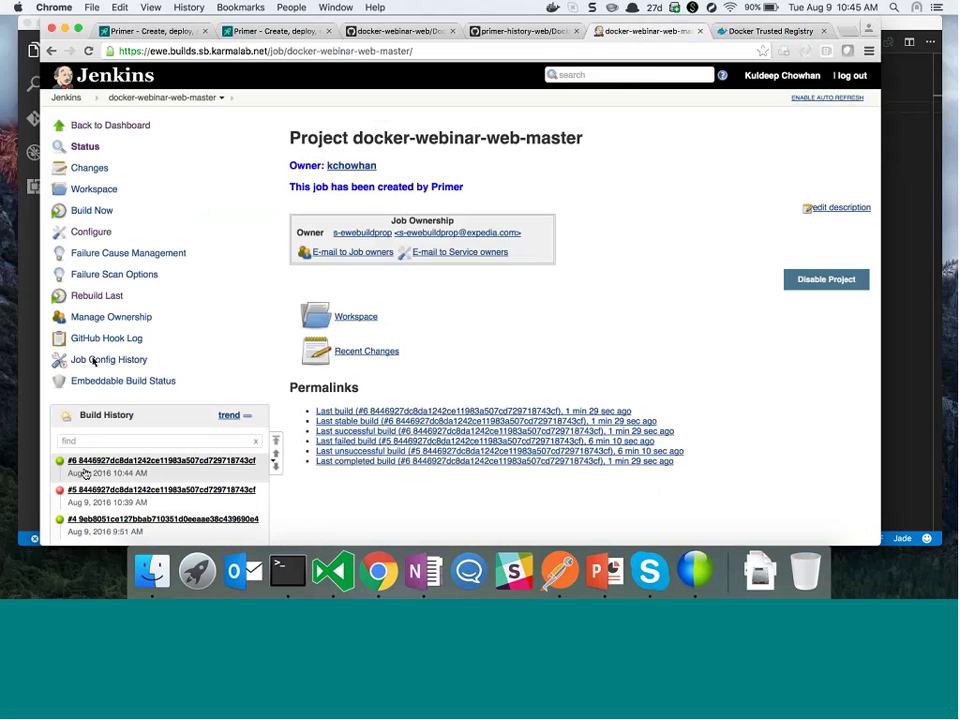
pyautogui.press('super+alt+Right')
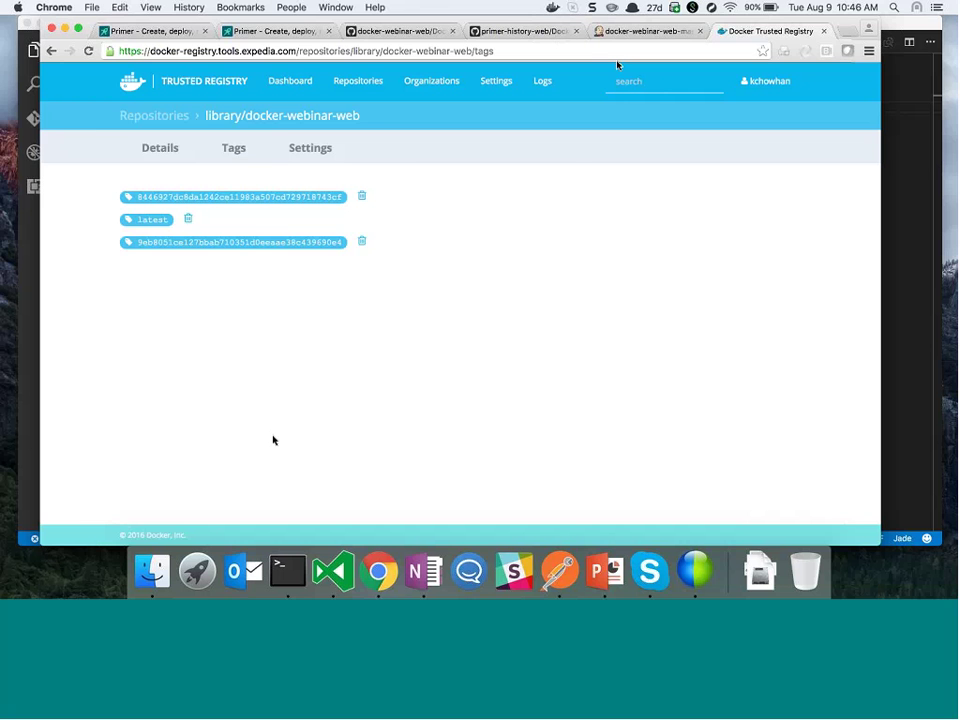
pyautogui.click(633, 34)
pyautogui.scroll(-2, 234, 398)
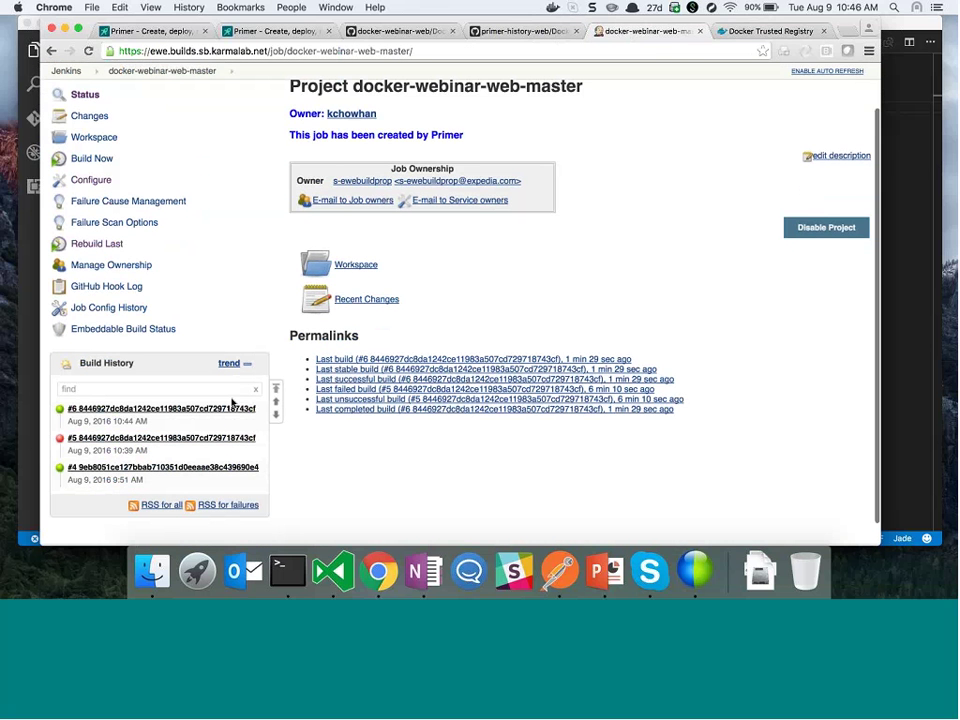